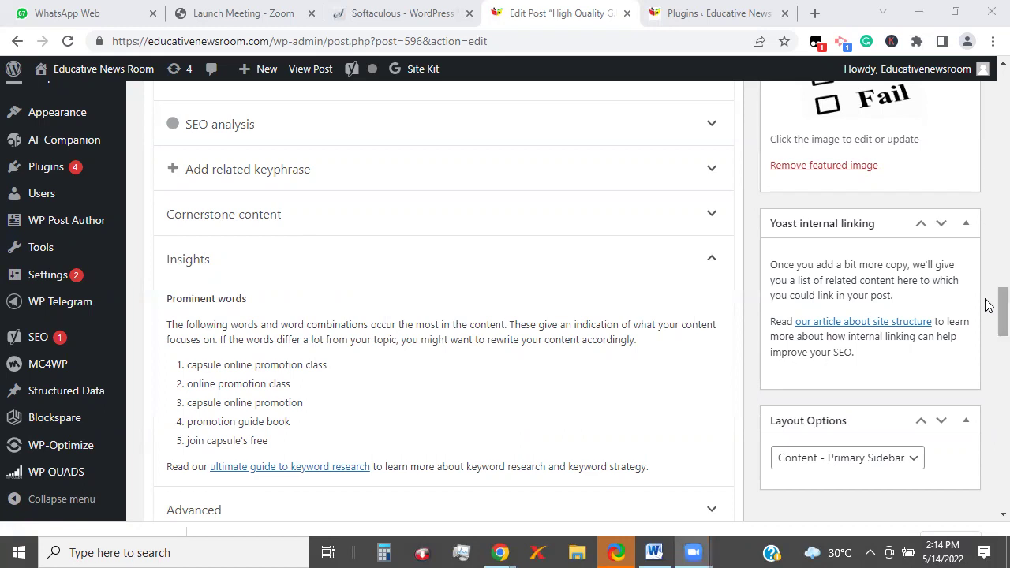
- Copy the full title of the post from its title field
scroll(988, 306, "up", 15)
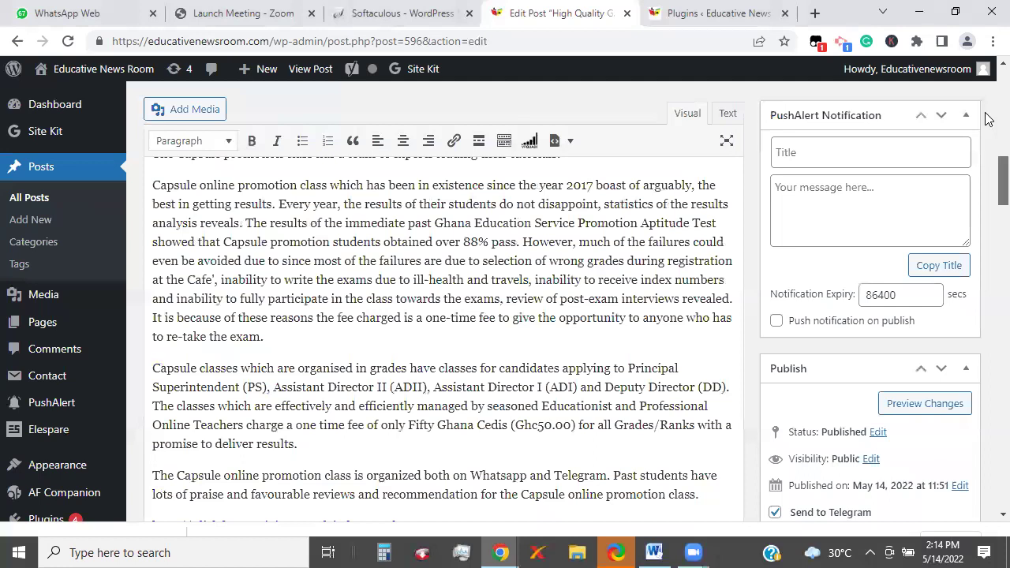
scroll(988, 110, "up", 6)
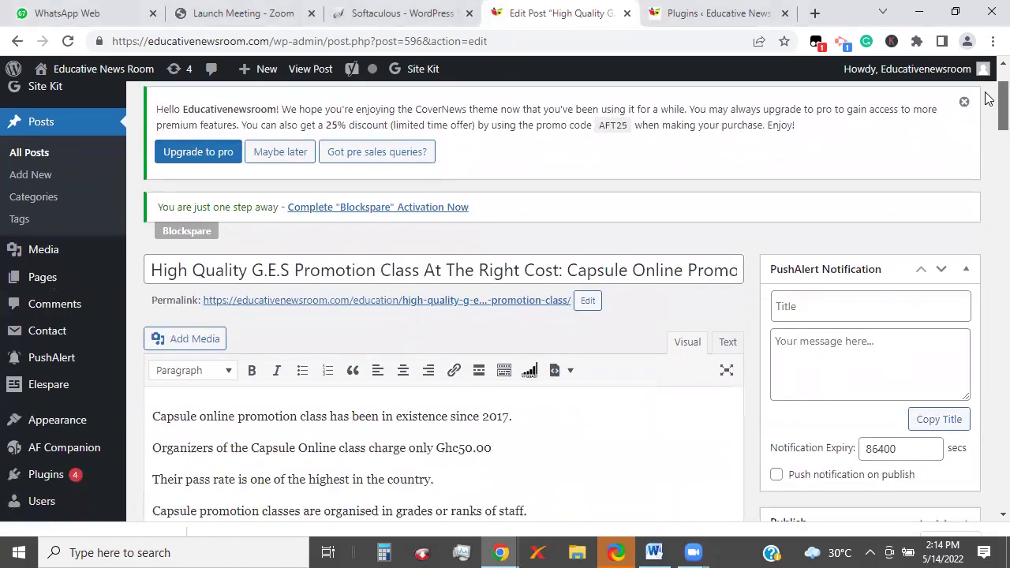
scroll(988, 99, "down", 1)
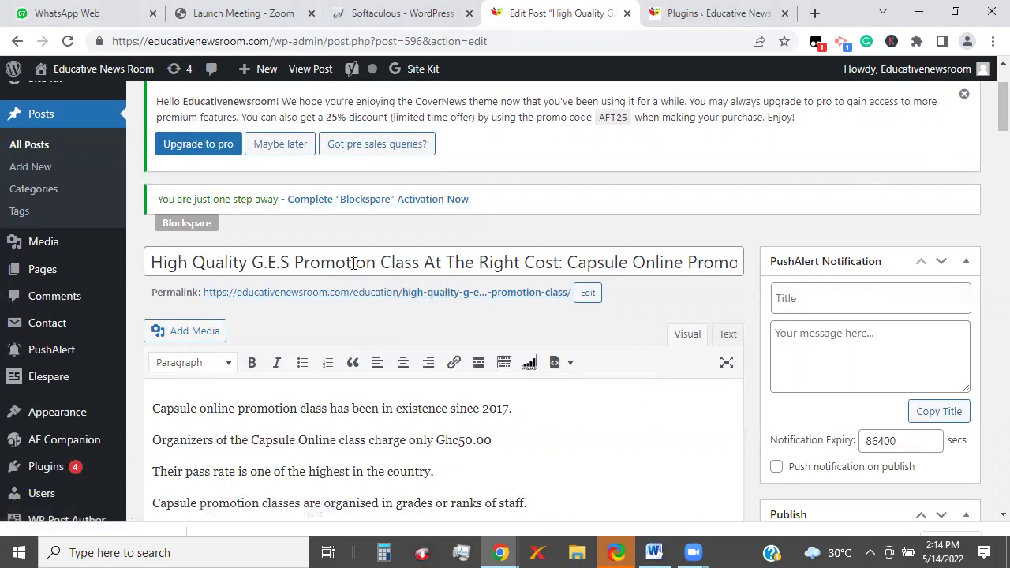
left_click(255, 265)
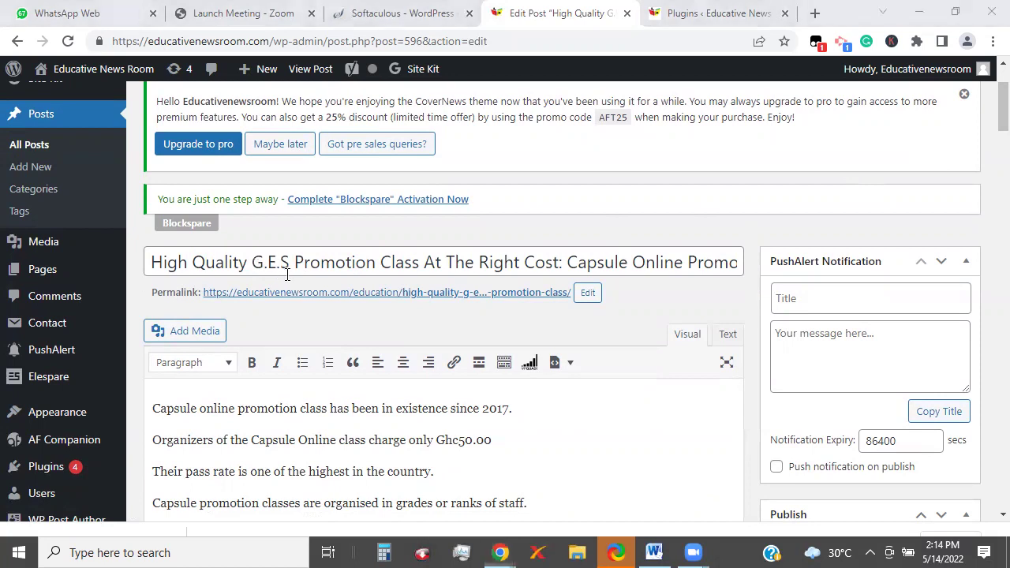
left_click(374, 264)
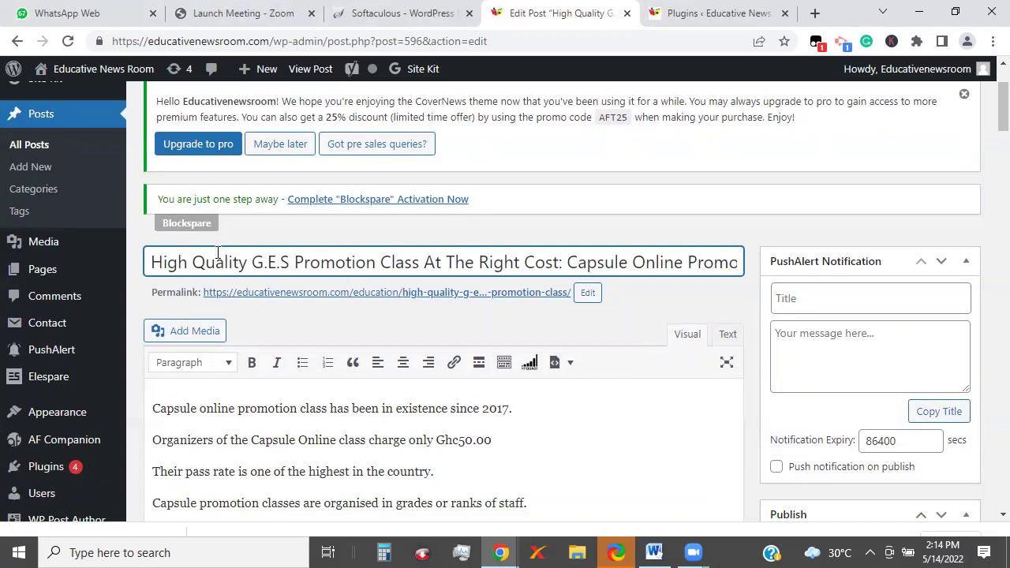
left_click_drag(152, 264, 682, 266)
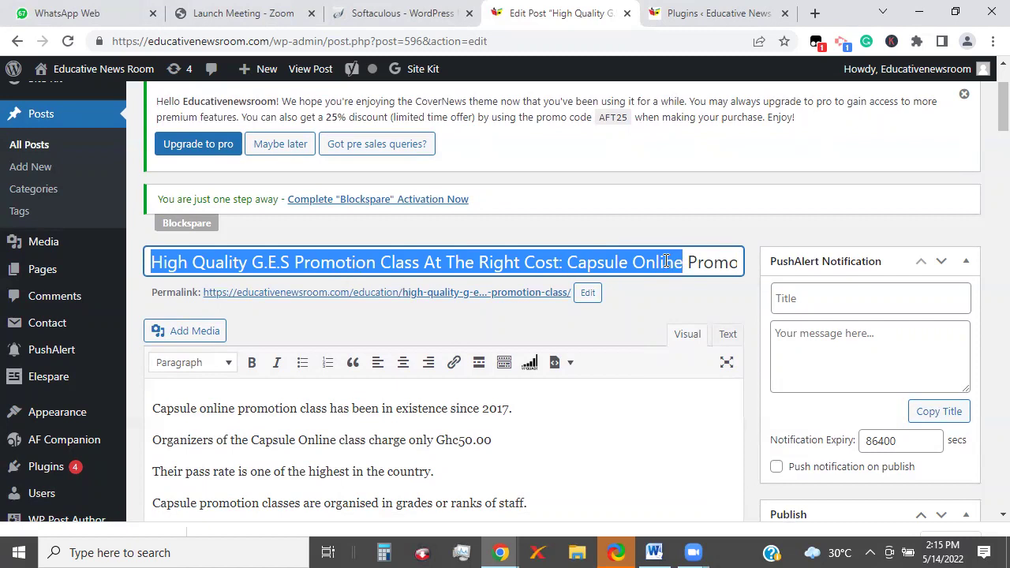
left_click(667, 262)
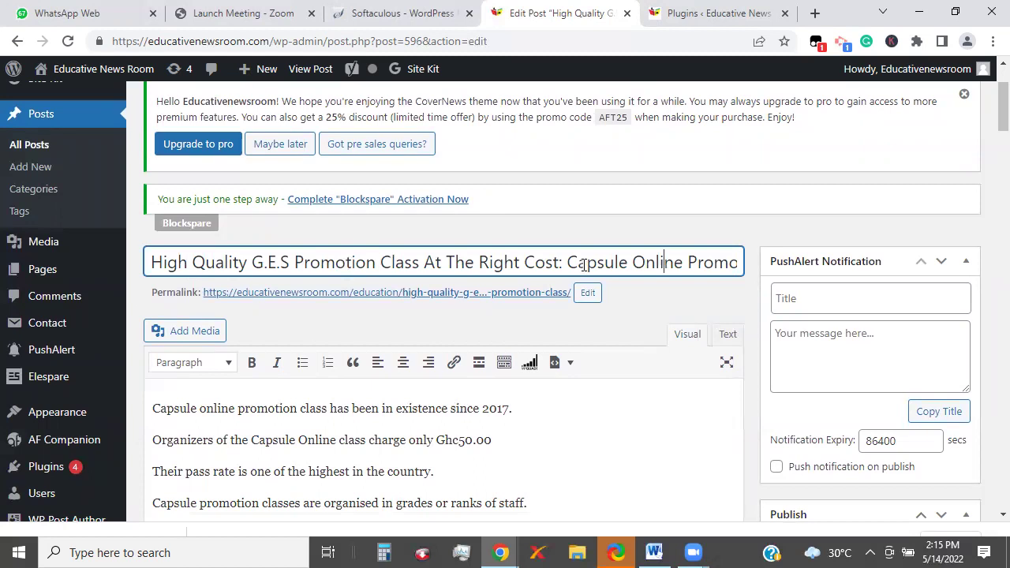
left_click_drag(689, 260, 753, 263)
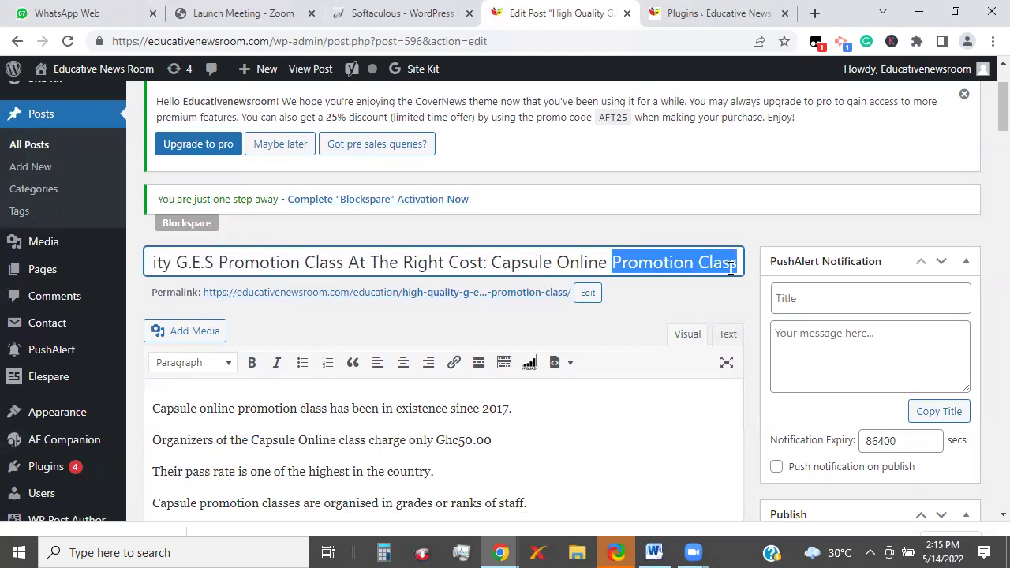
left_click(694, 263)
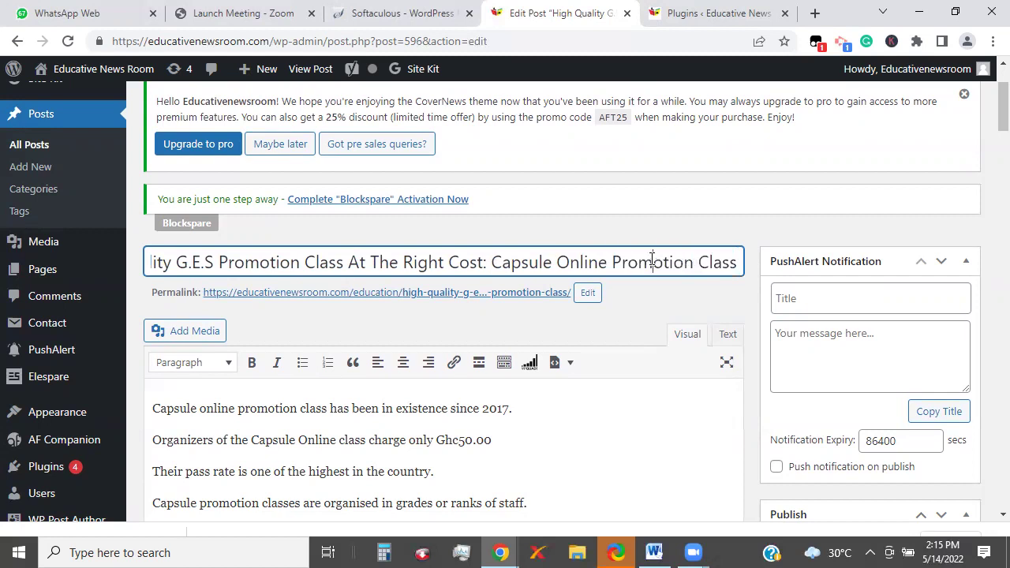
key("ctrl+a")
key("ctrl+c")
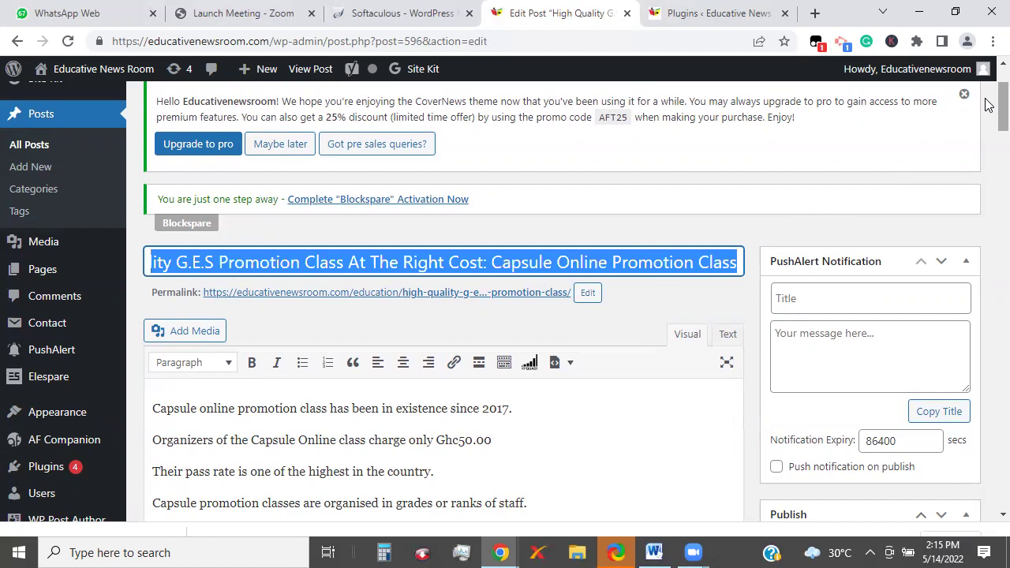
- Open the Google preview snippet for editing in the post's Yoast SEO Premium section
scroll(987, 108, "down", 3)
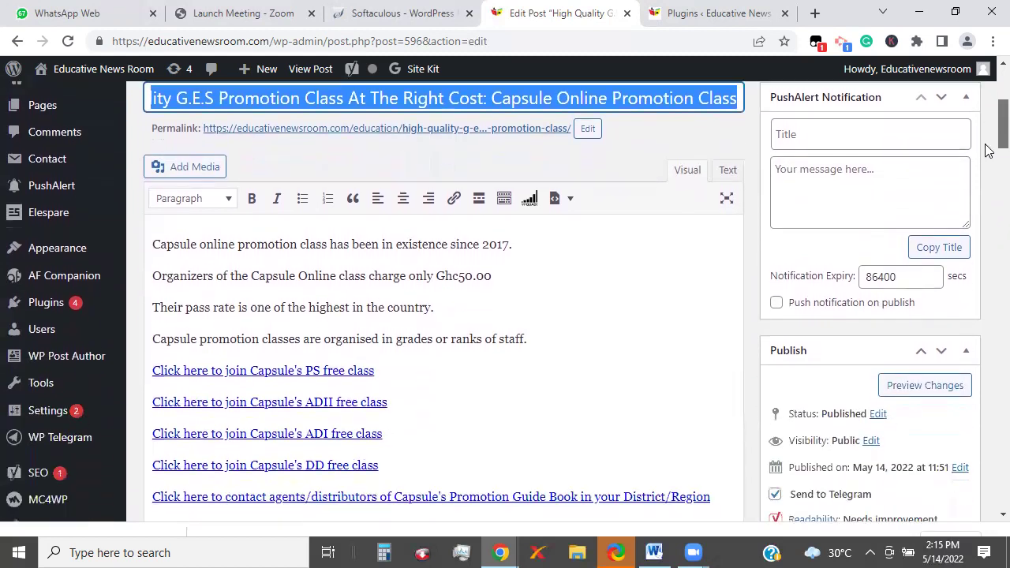
scroll(987, 194, "down", 5)
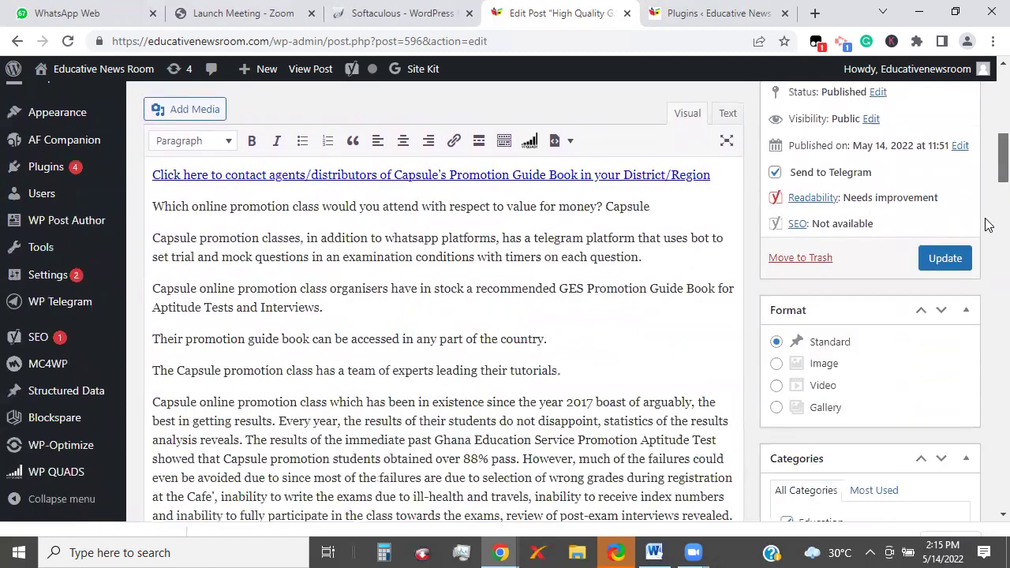
scroll(987, 225, "down", 7)
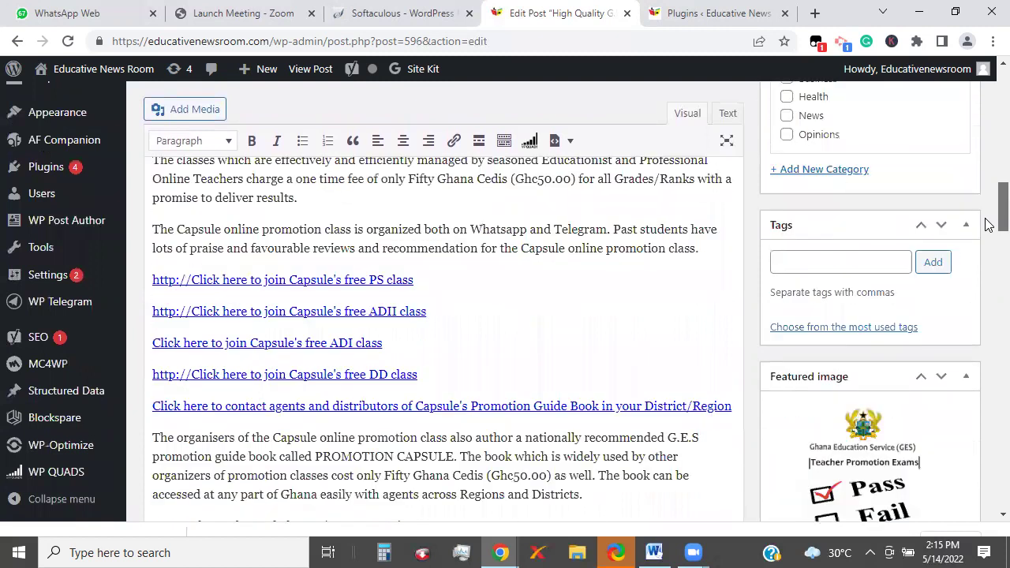
scroll(987, 225, "down", 2)
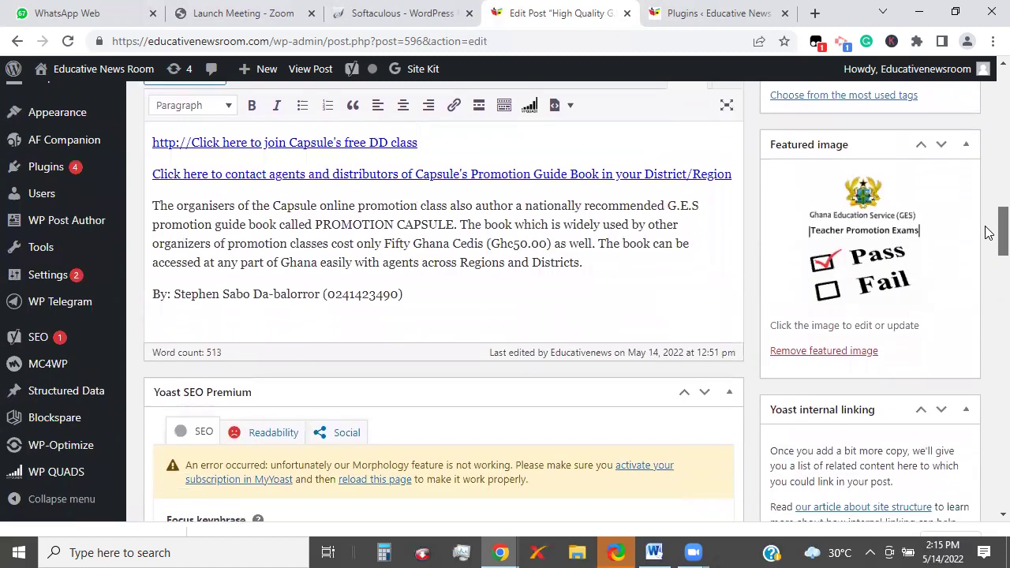
scroll(987, 235, "down", 5)
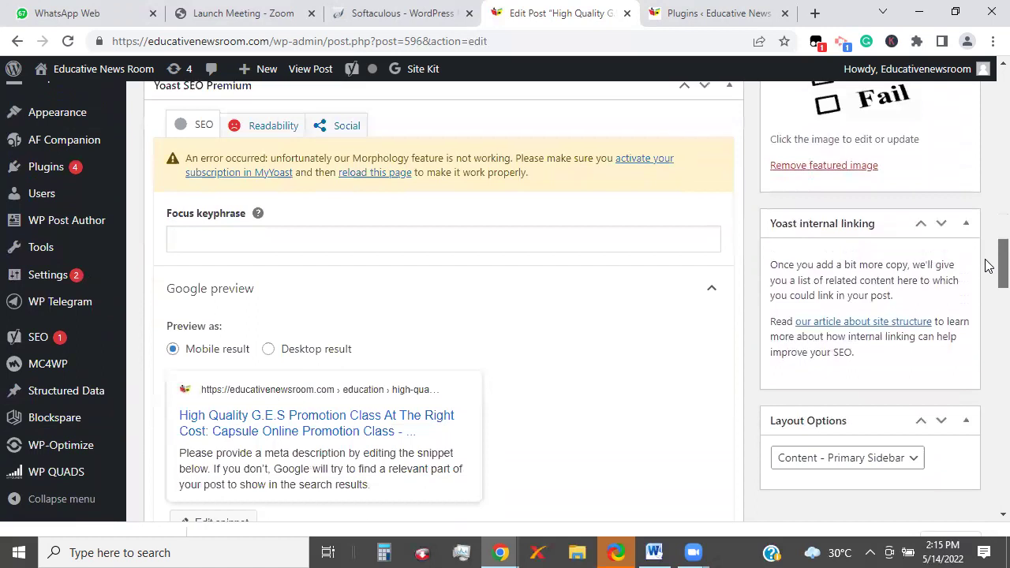
scroll(987, 276, "down", 1)
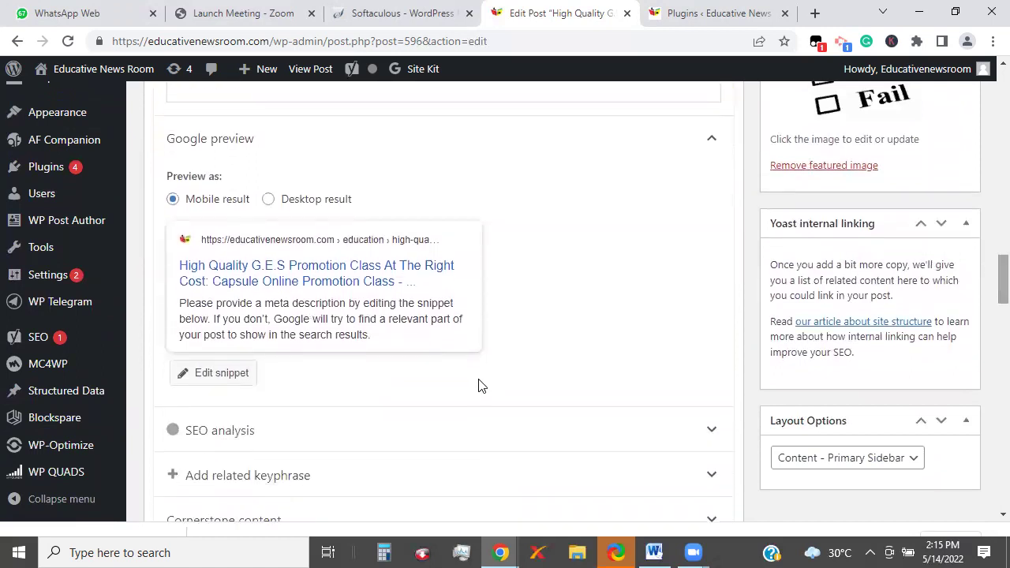
left_click(226, 379)
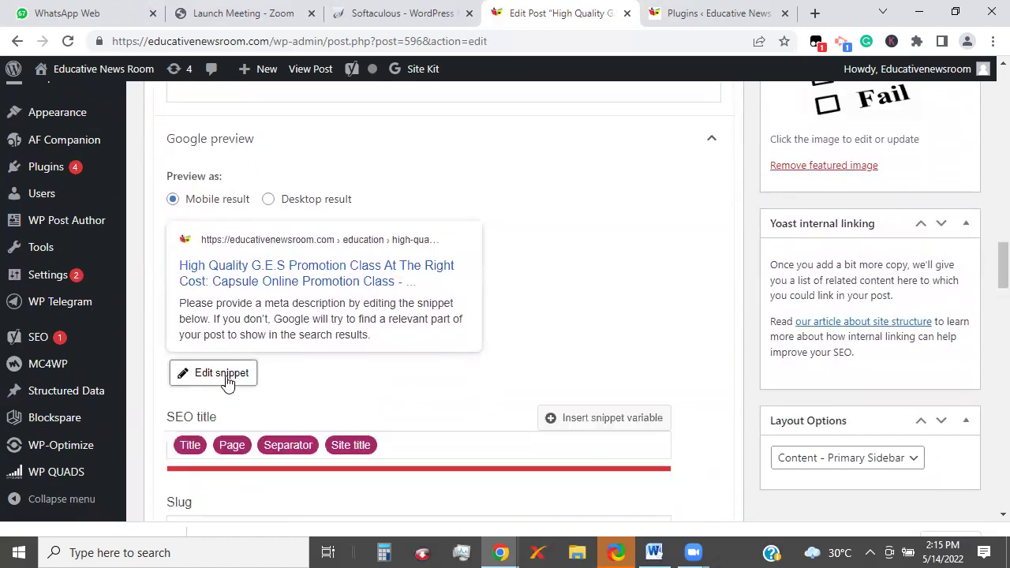
- Replace the Title, Page, Separator and Site title variables in the SEO title with the copied post title
left_click(382, 444)
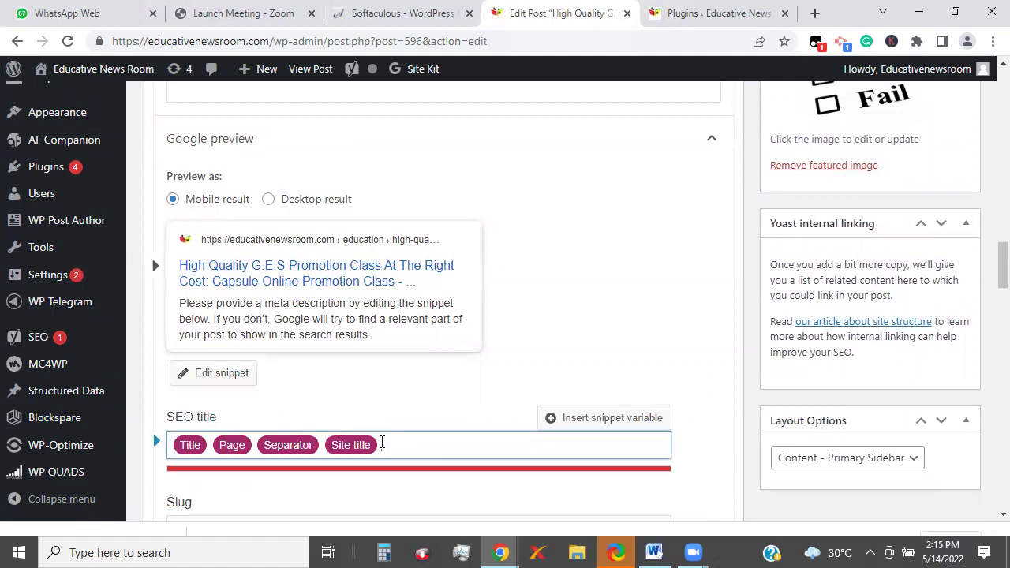
key("BackSpace")
key("BackSpace")
key("BackSpace")
key("BackSpace")
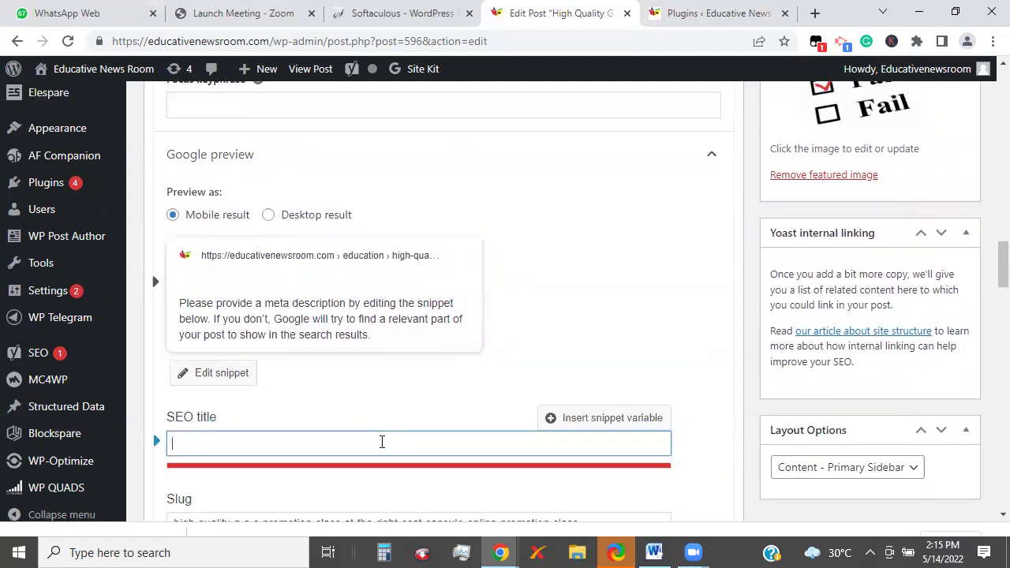
key("ctrl+v")
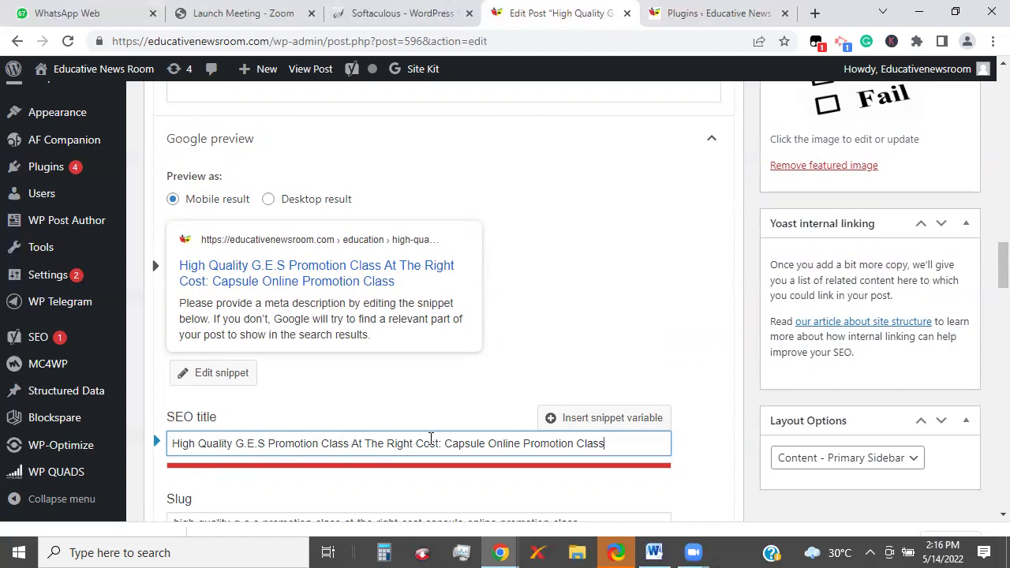
- Replace "Capsule Online Promotion Class" at the end of the SEO title with "Register Now!", keeping the colon after "Cost"
left_click_drag(447, 443, 616, 443)
key("BackSpace")
key("BackSpace")
key("BackSpace")
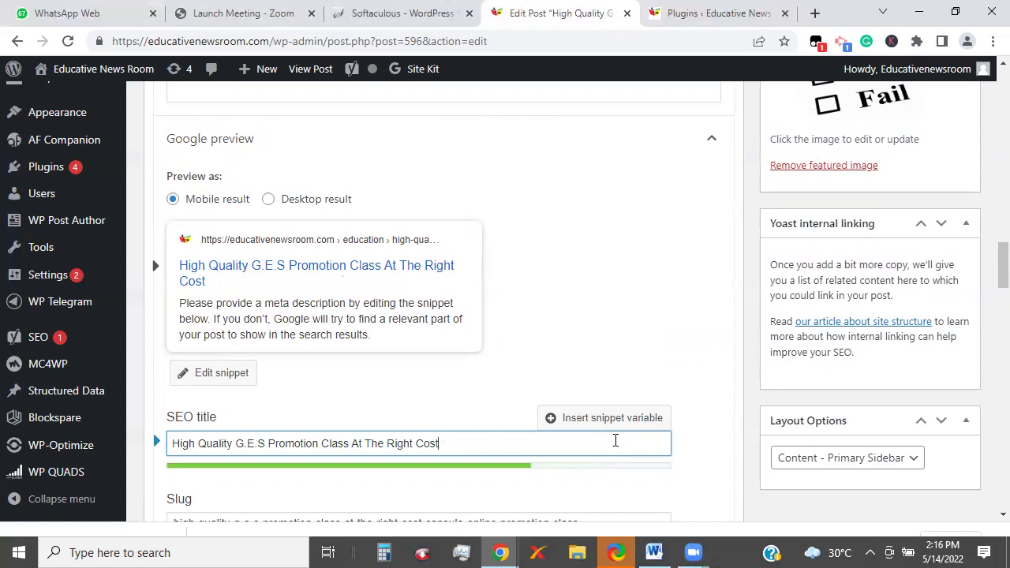
type(": Res")
key("BackSpace")
type("gister Now!")
- Replace the post title with the SEO title "High Quality G.E.S Promotion Class At The Right Cost: Register Now!"
left_click_drag(523, 444, 158, 444)
key("ctrl+c")
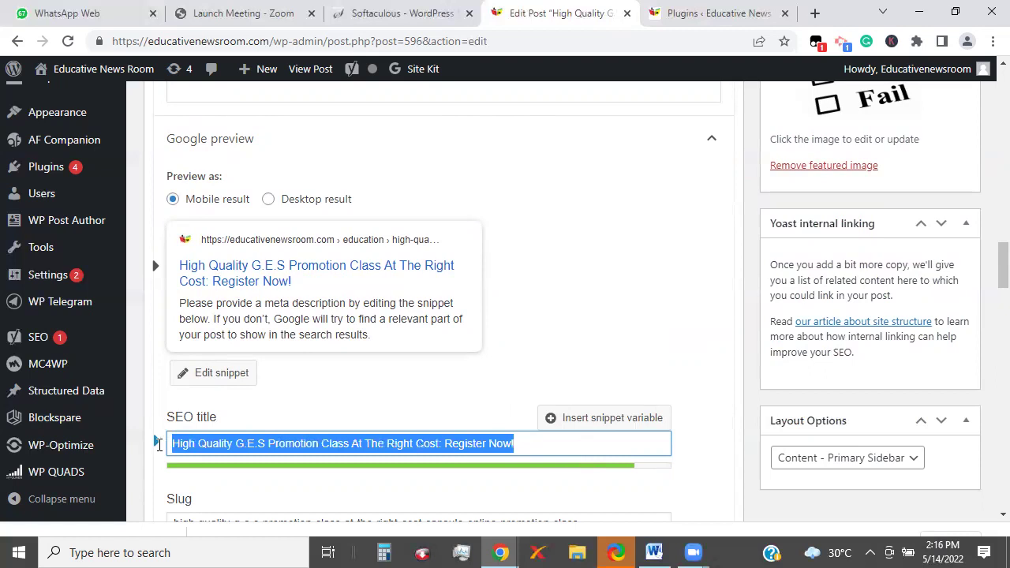
left_click_drag(1000, 260, 989, 91)
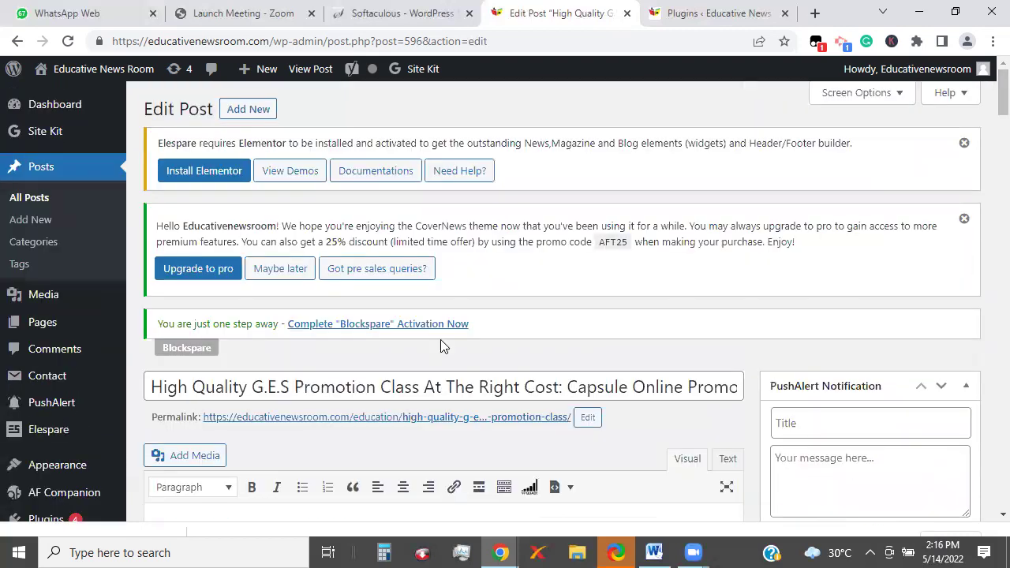
left_click(154, 388)
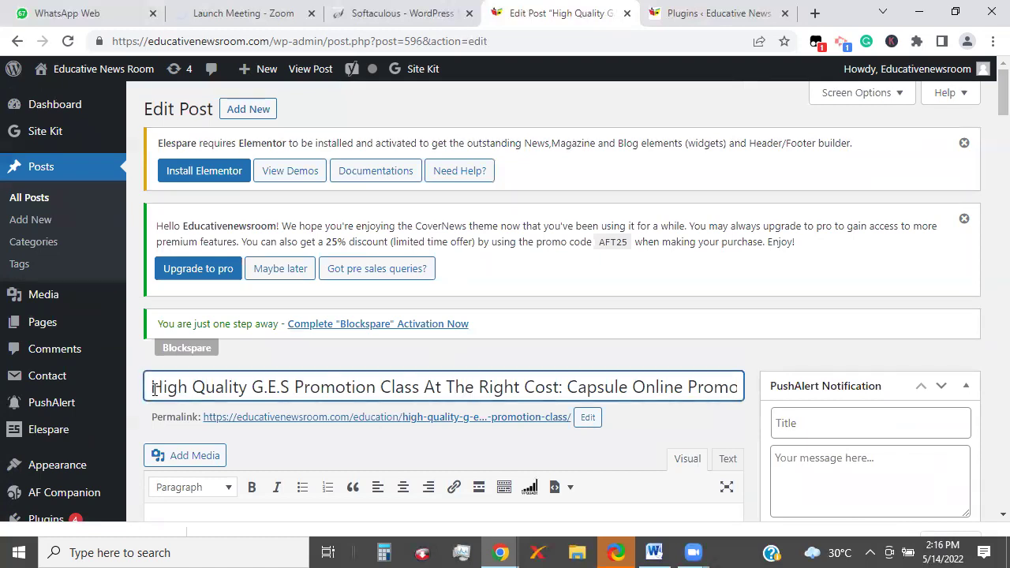
key("ctrl+v")
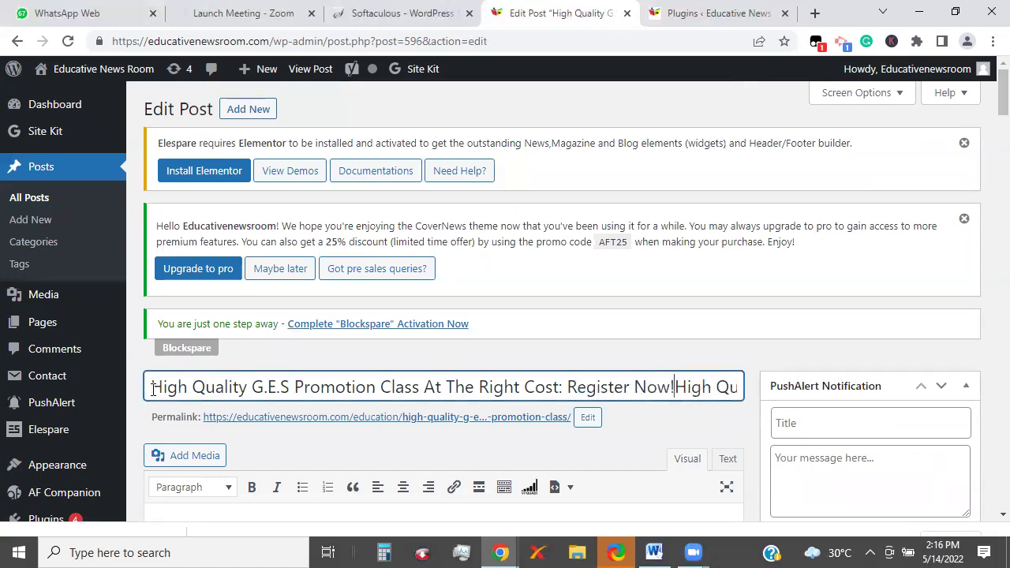
key("shift+Right")
key("shift+Right")
key("shift+Right")
key("shift+Right")
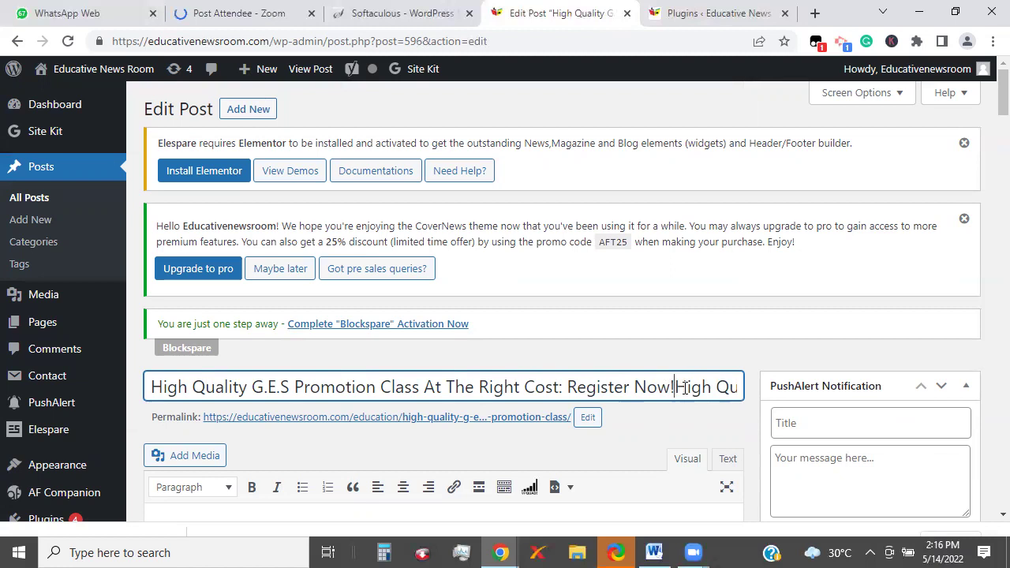
key("shift+End")
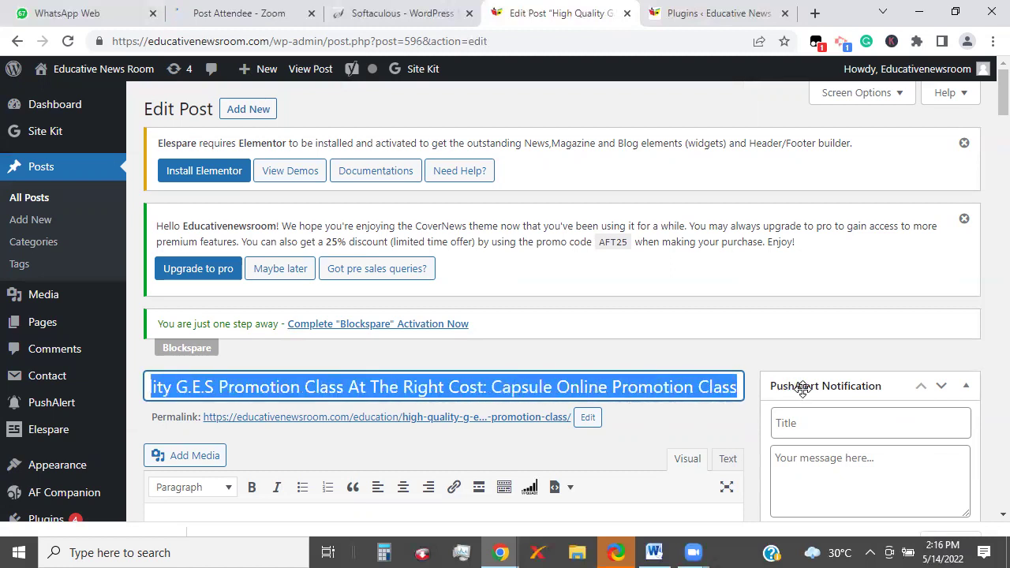
key("BackSpace")
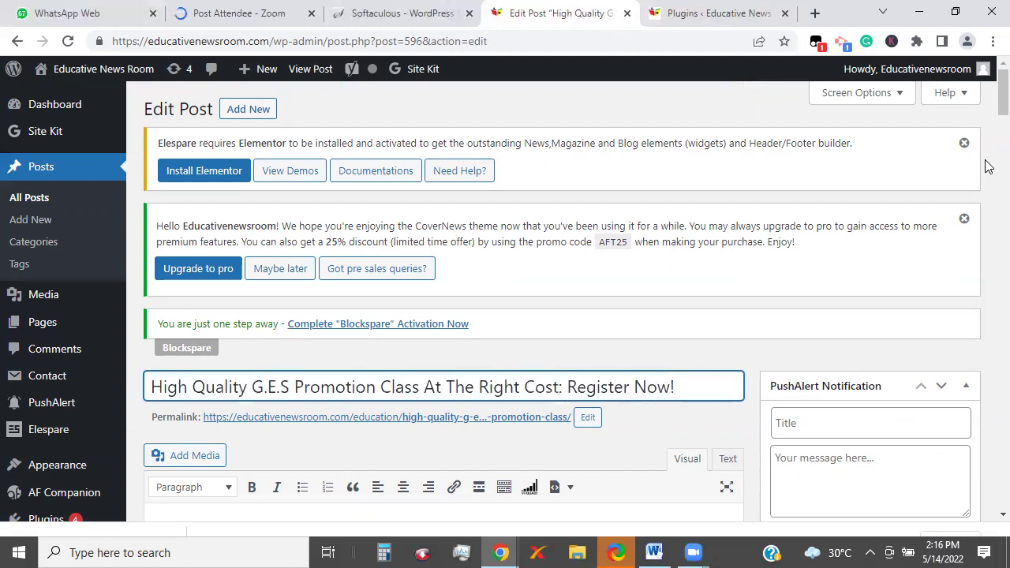
- Insert the line "High Quality G.E.S Promotion Class At The Right Cost: Capsule Online Promotion Class" above the first paragraph of the post body
scroll(398, 273, "down", 3)
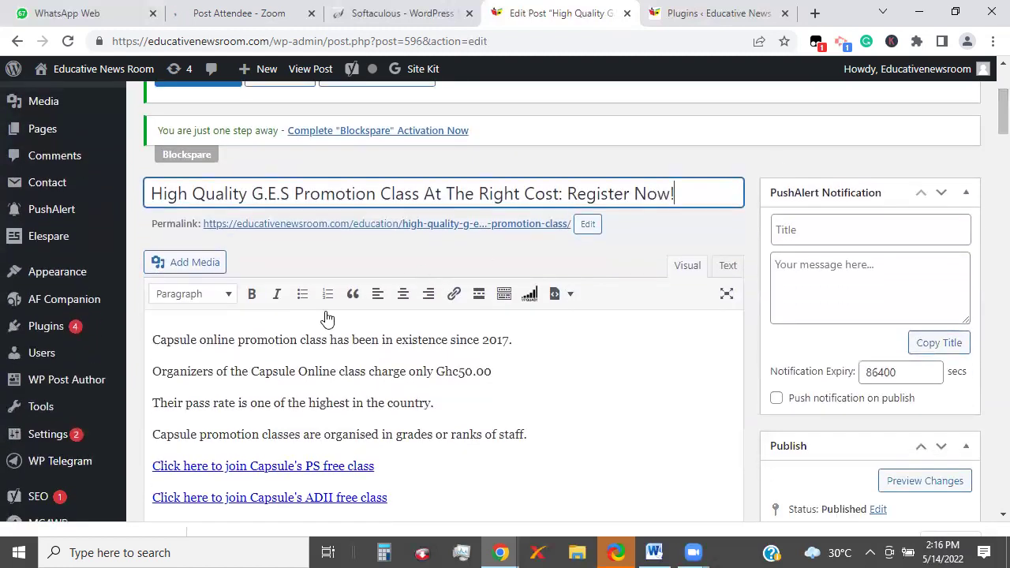
left_click(156, 322)
key("Return")
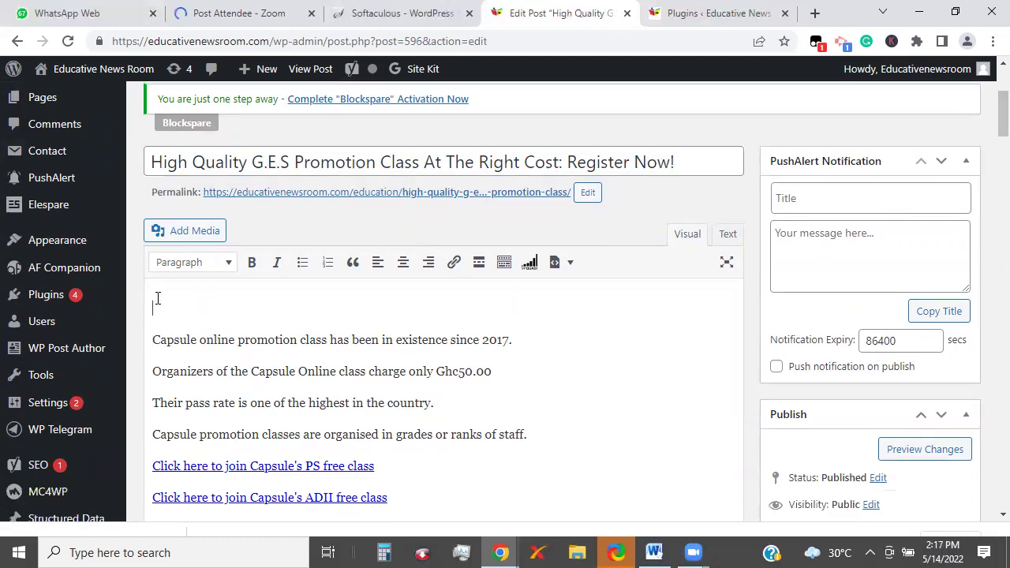
scroll(158, 298, "down", 4)
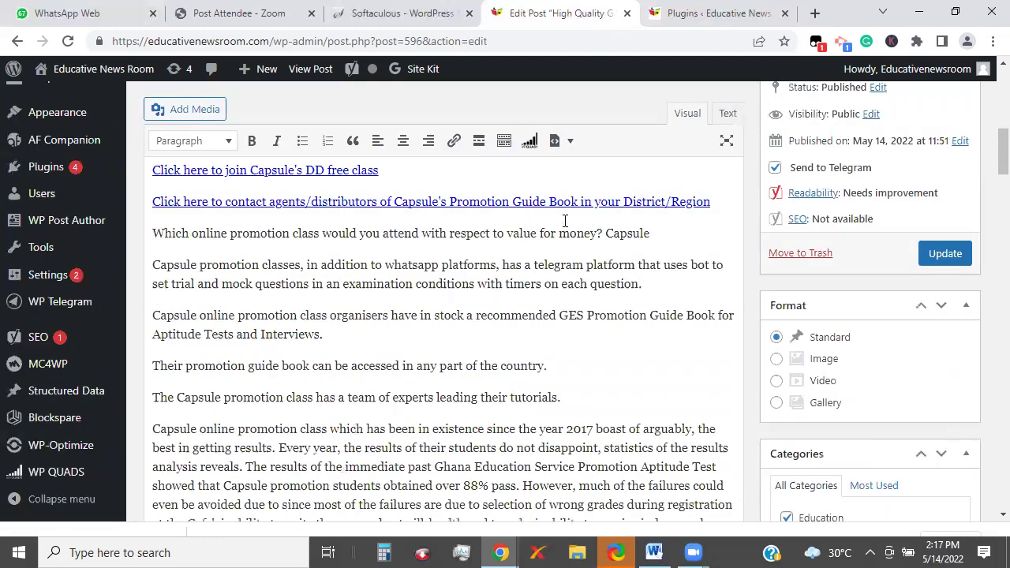
scroll(985, 140, "up", 5)
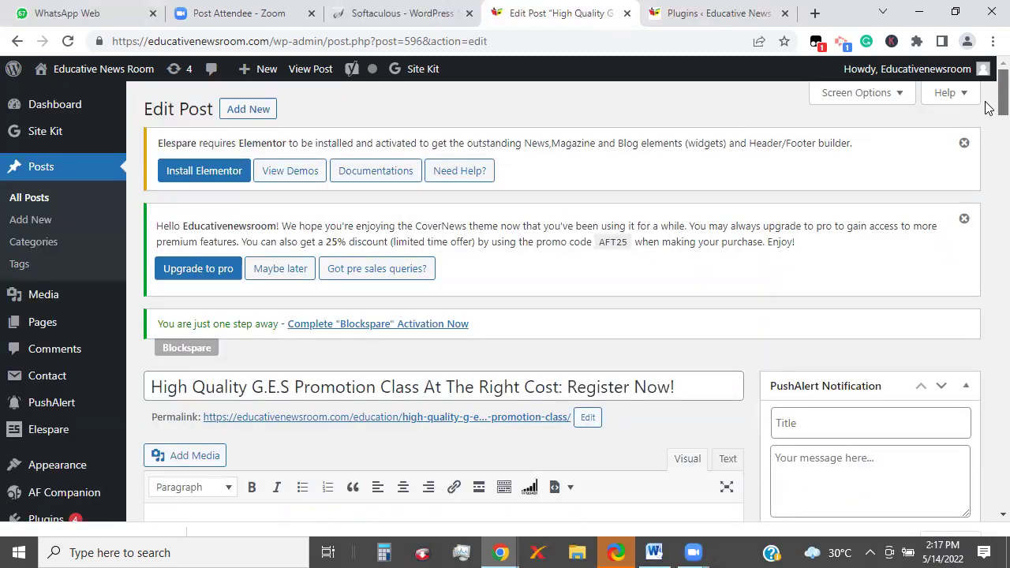
scroll(986, 103, "down", 2)
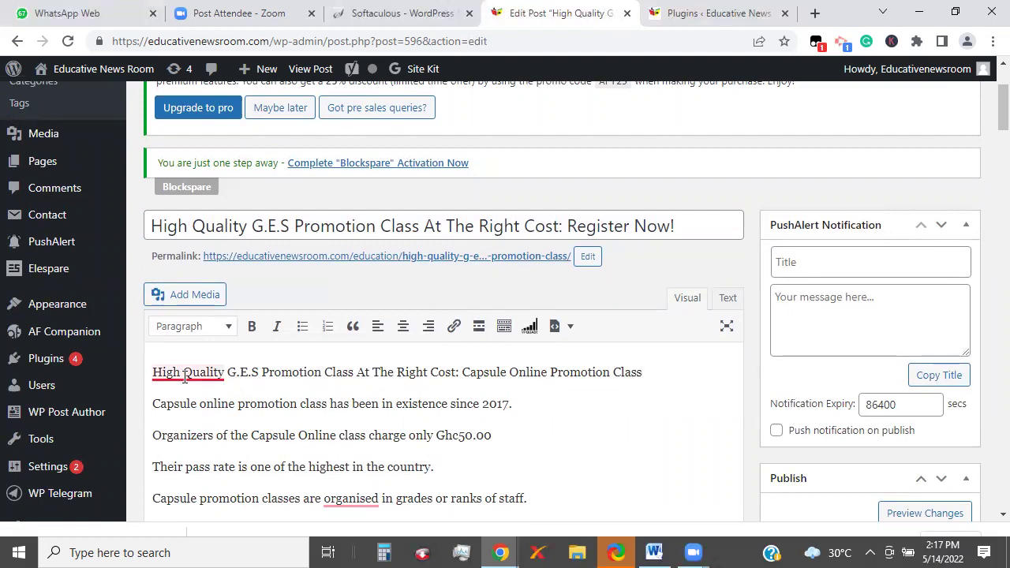
- Hyphenate "High Quality" as "High-Quality" in both the first body line and the post title
mouse_move(197, 377)
key("BackSpace")
type("-")
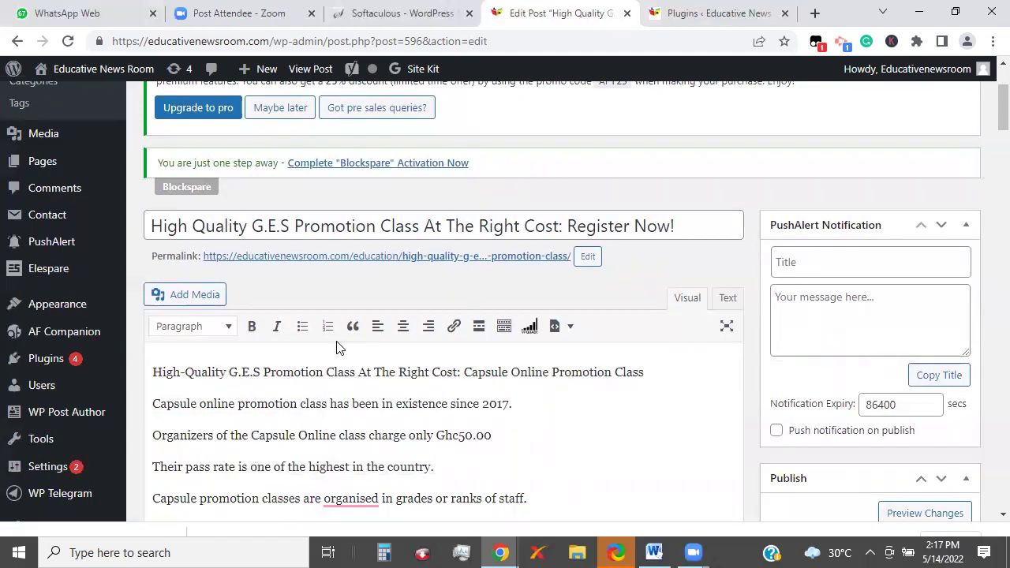
left_click(197, 227)
key("BackSpace")
type("-")
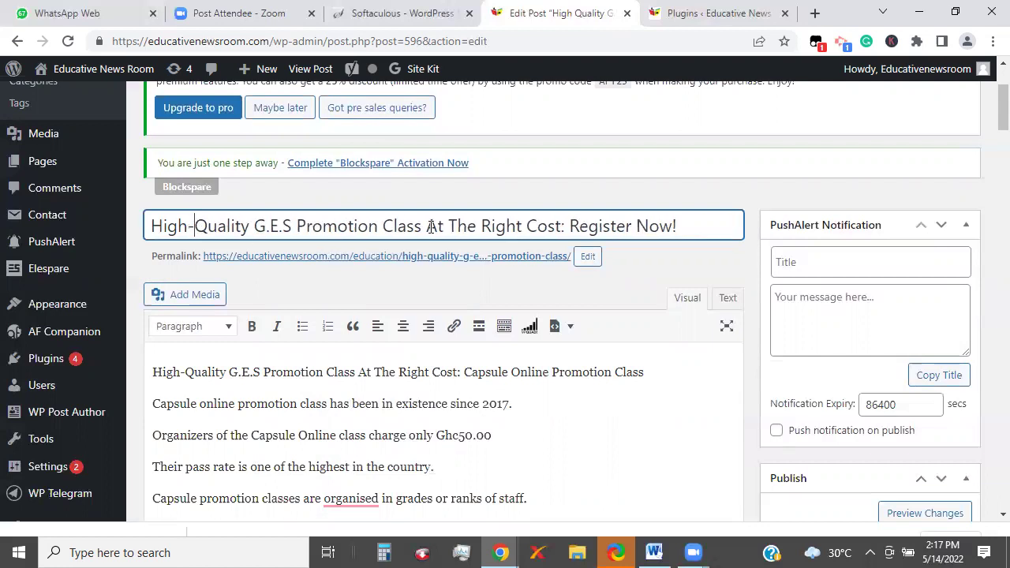
- Copy the full post title into the message of the PushAlert notification
key("ctrl+a")
key("ctrl+x")
key("ctrl+v")
left_click(820, 303)
key("ctrl+v")
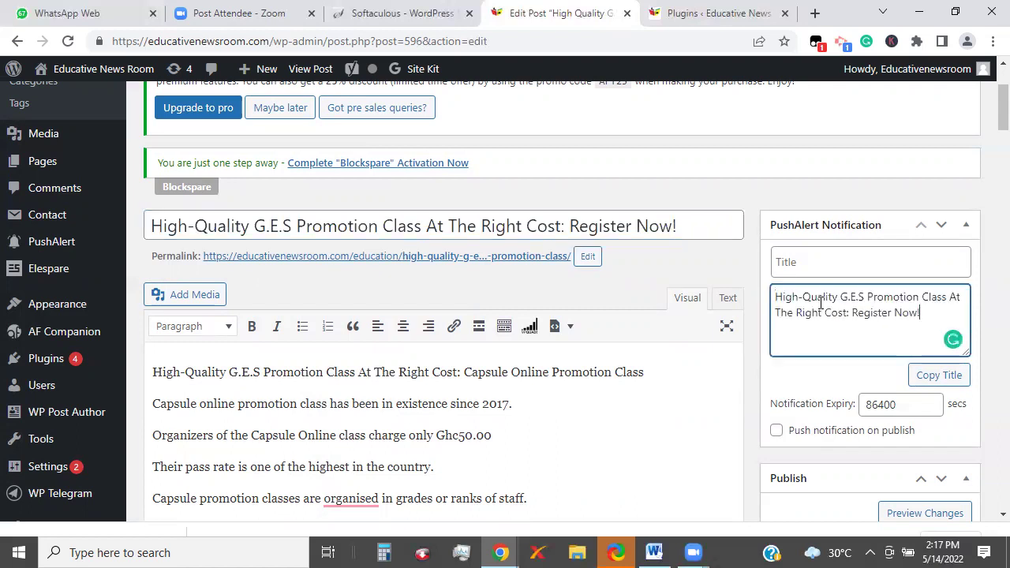
- Title the PushAlert notification "Educative News Room" and enable push notification on publish
left_click(798, 265)
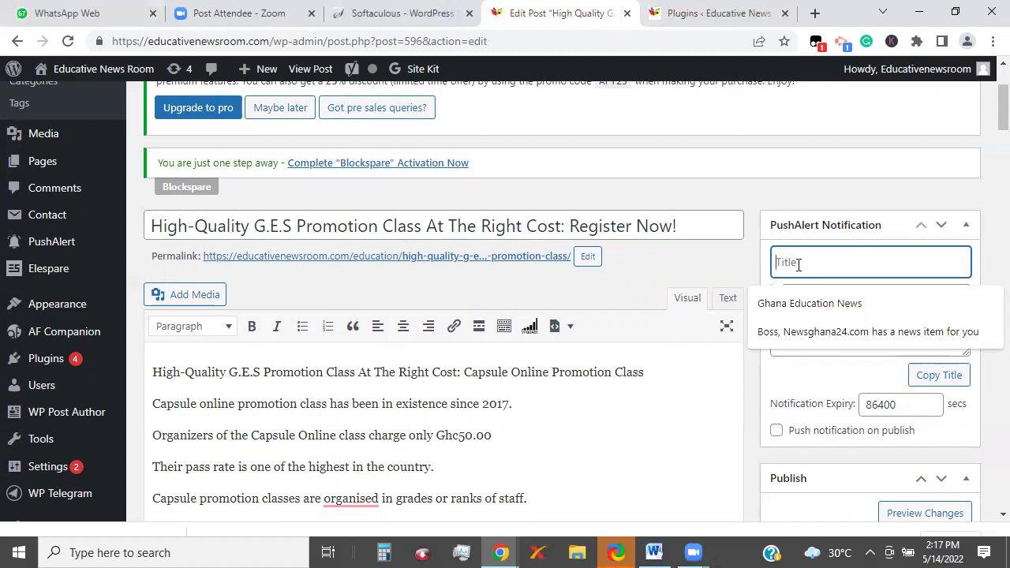
type("Educat")
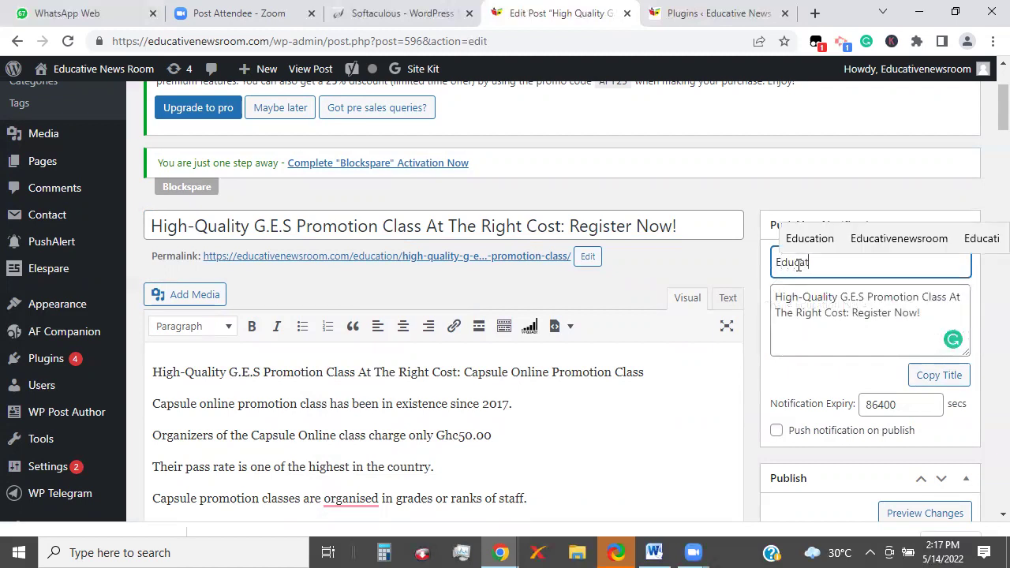
type("ive News ")
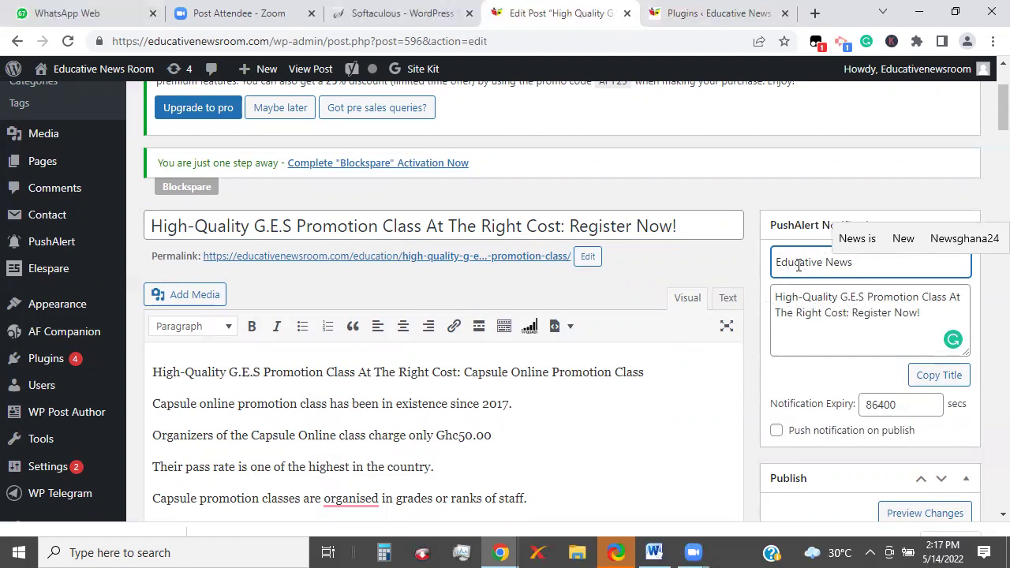
type("Room")
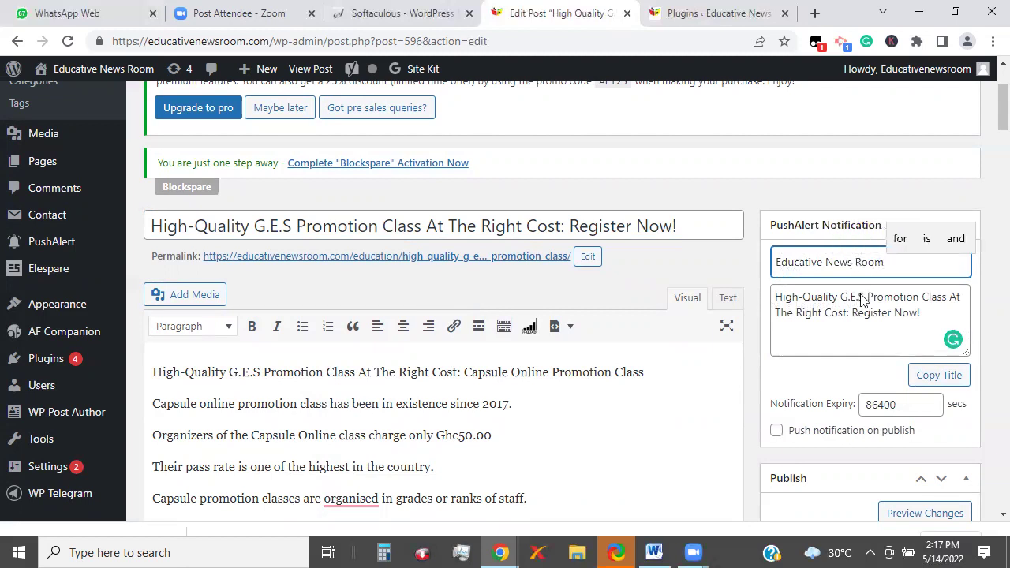
scroll(987, 130, "down", 2)
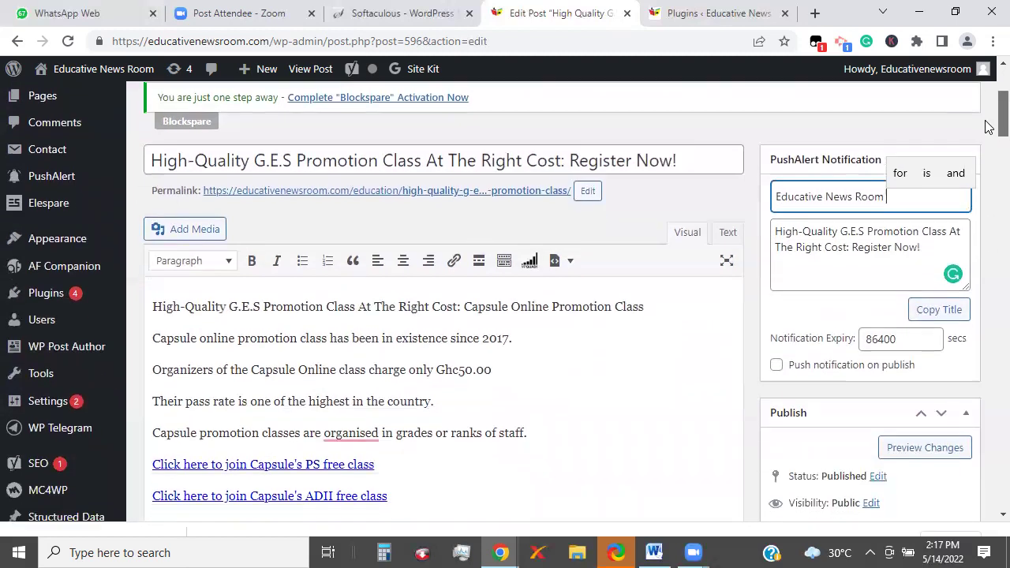
left_click(777, 260)
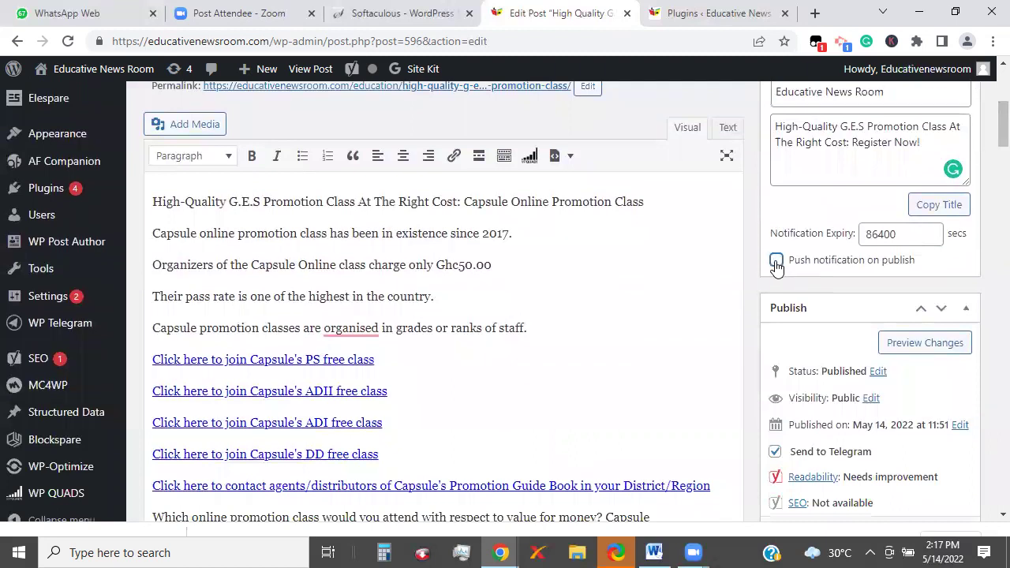
- Review the publish settings and Yoast SEO section, and examine the prominent words listed under Insights
scroll(988, 146, "down", 2)
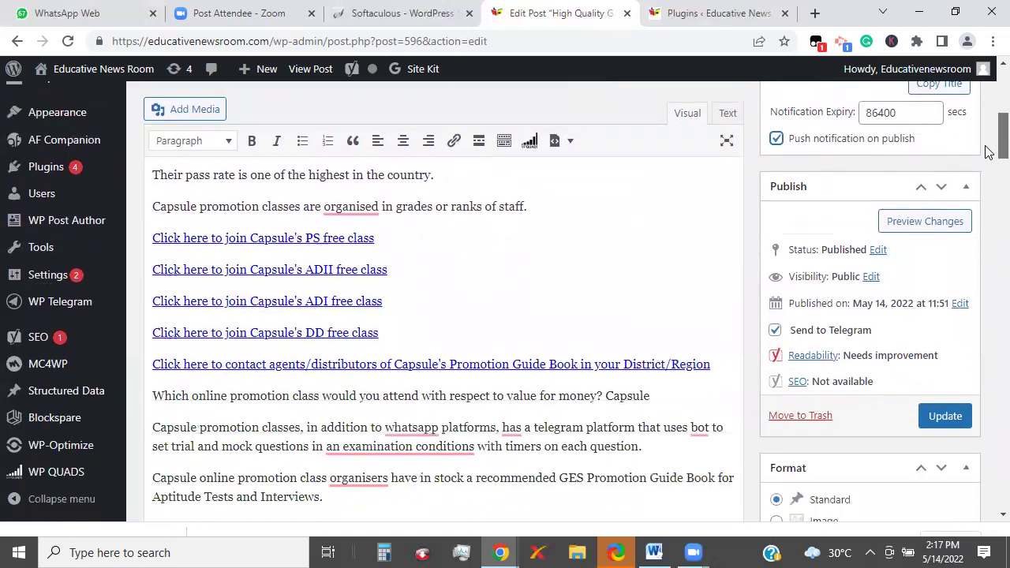
scroll(988, 162, "down", 1)
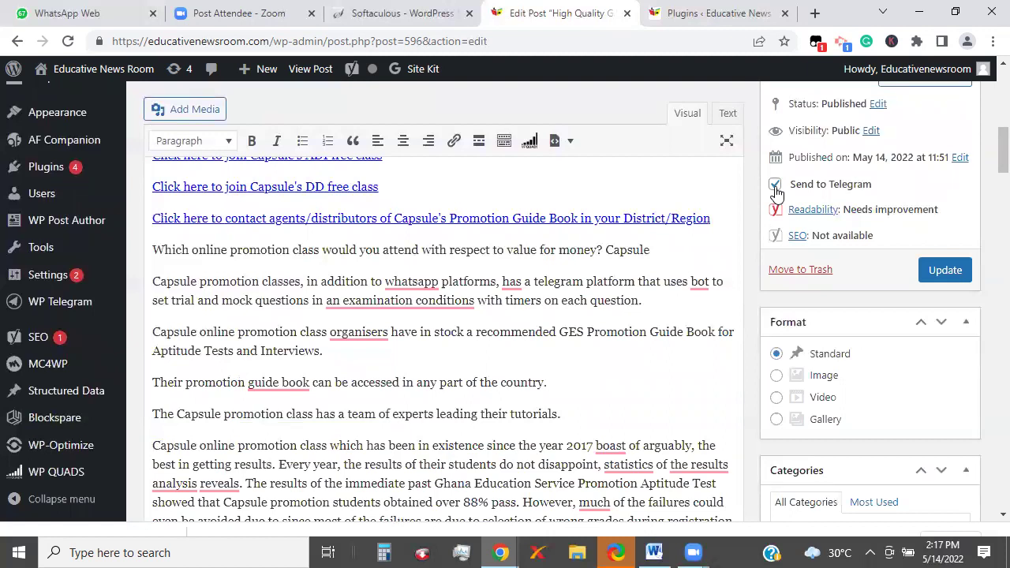
scroll(988, 165, "down", 1)
scroll(985, 165, "down", 7)
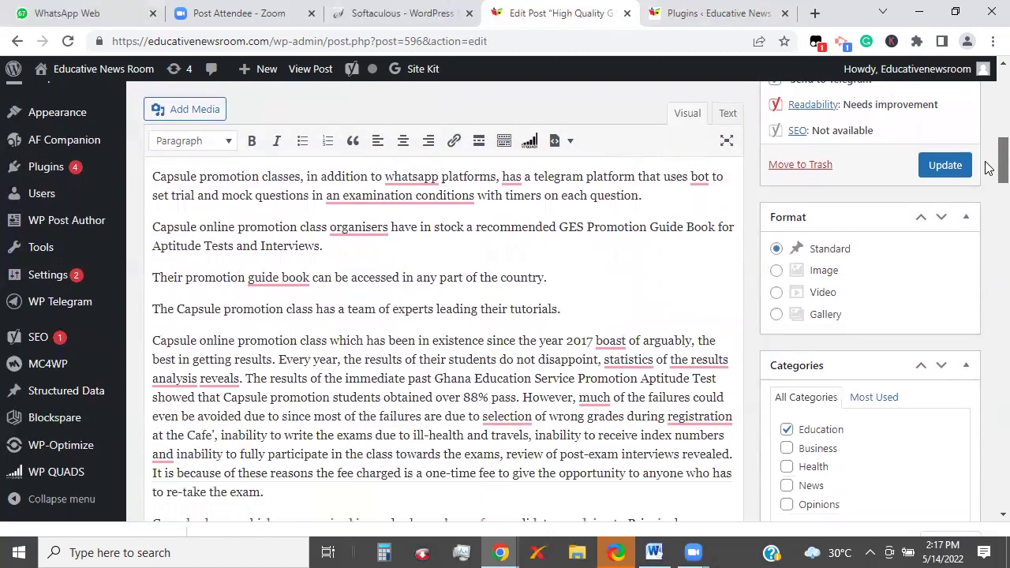
scroll(985, 229, "down", 8)
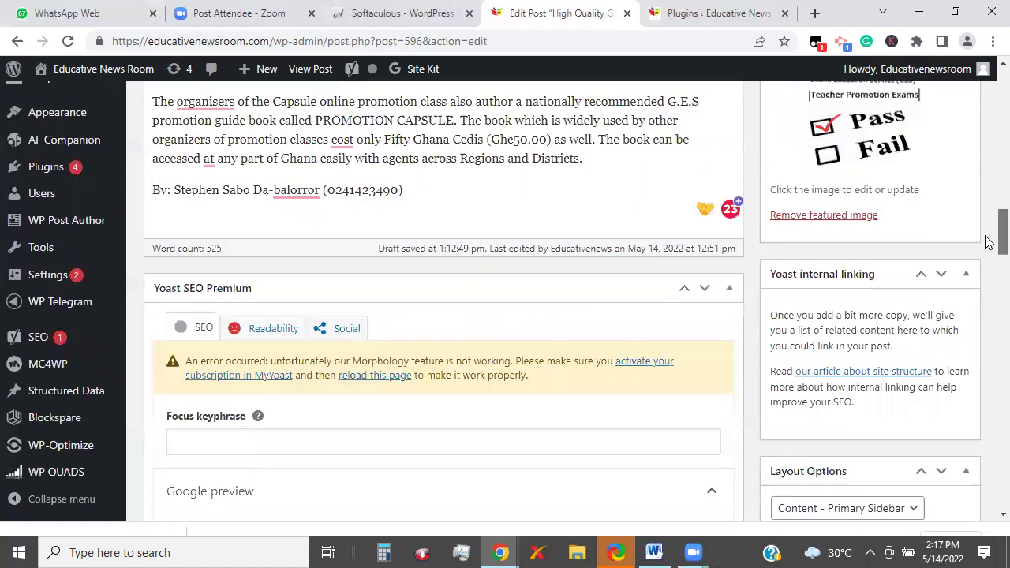
scroll(988, 292, "down", 4)
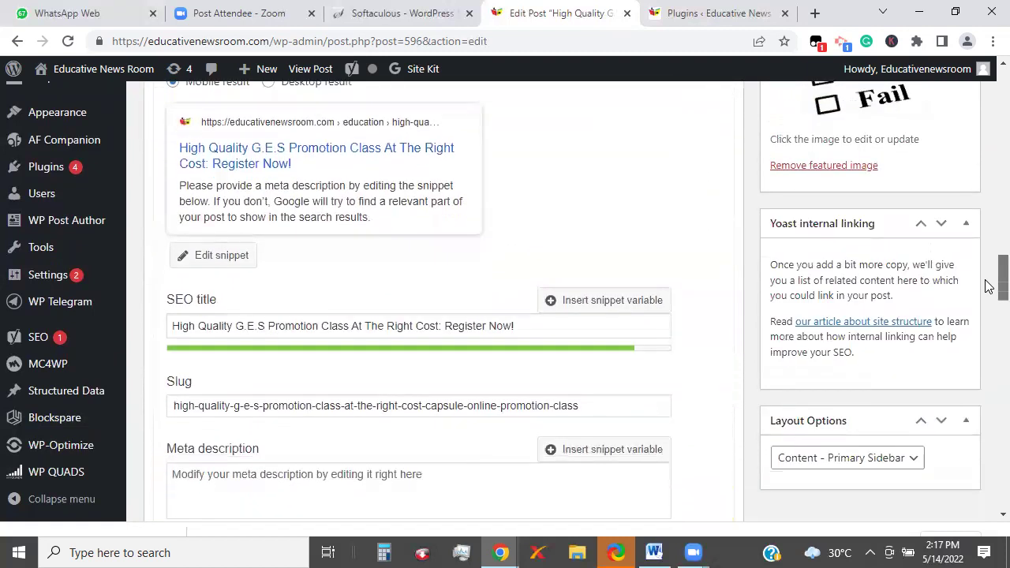
scroll(987, 306, "down", 4)
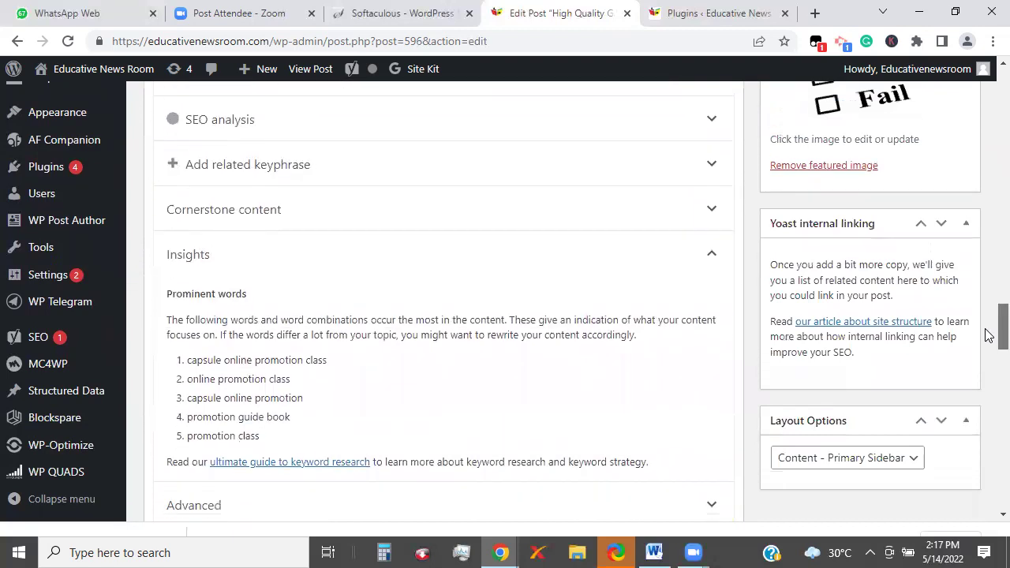
left_click(712, 257)
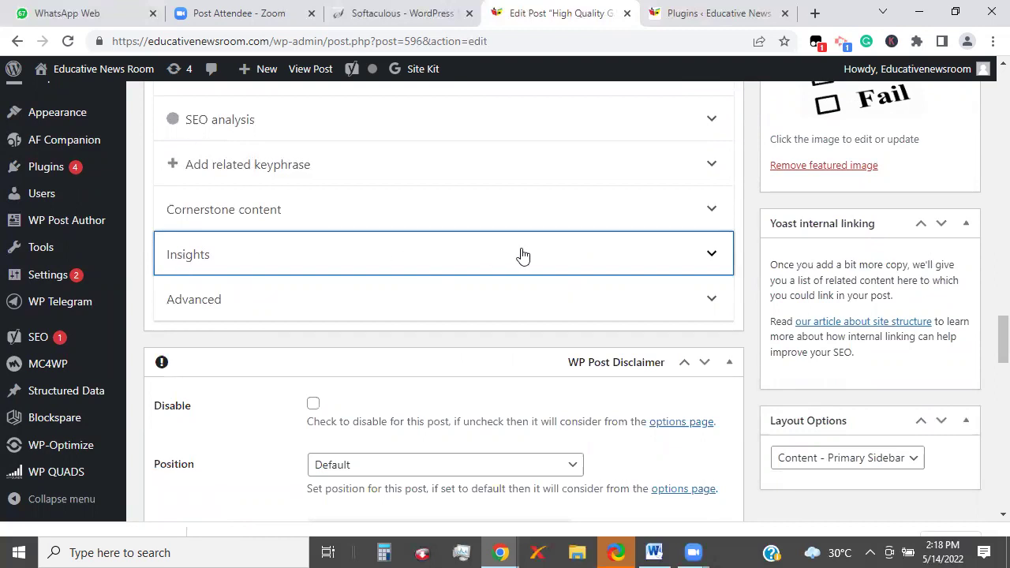
left_click(707, 259)
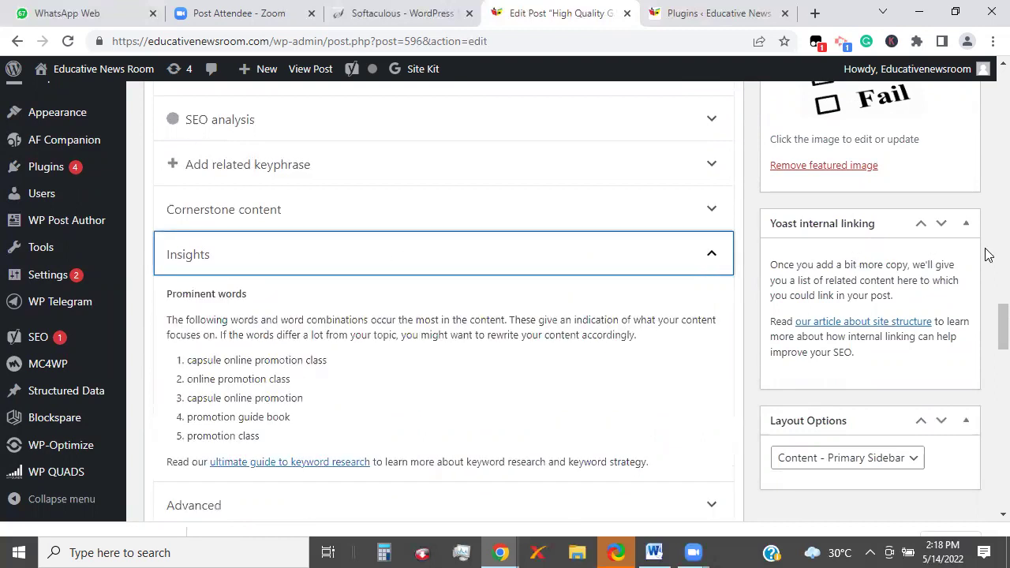
scroll(1001, 324, "down", 1)
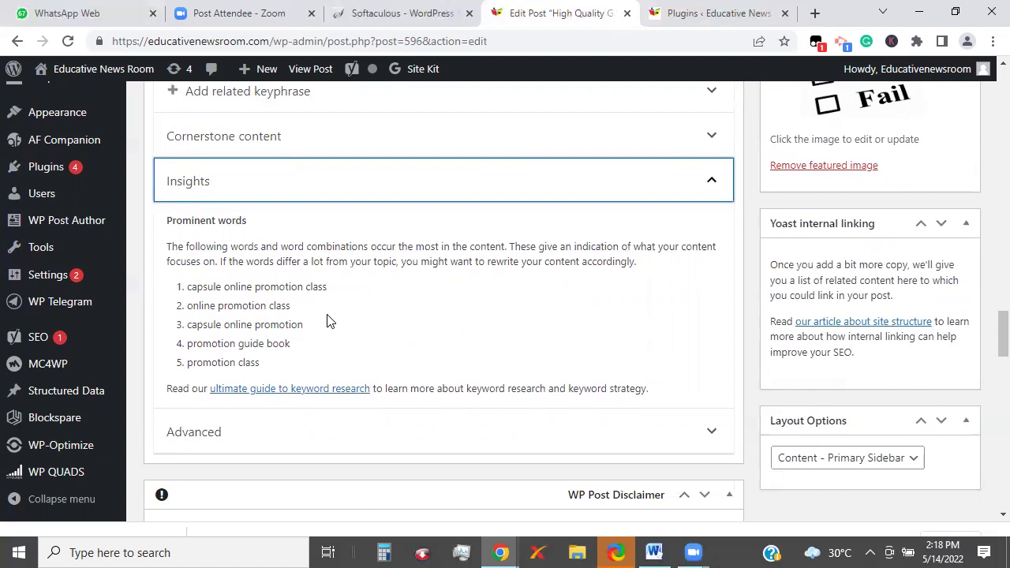
left_click(187, 290)
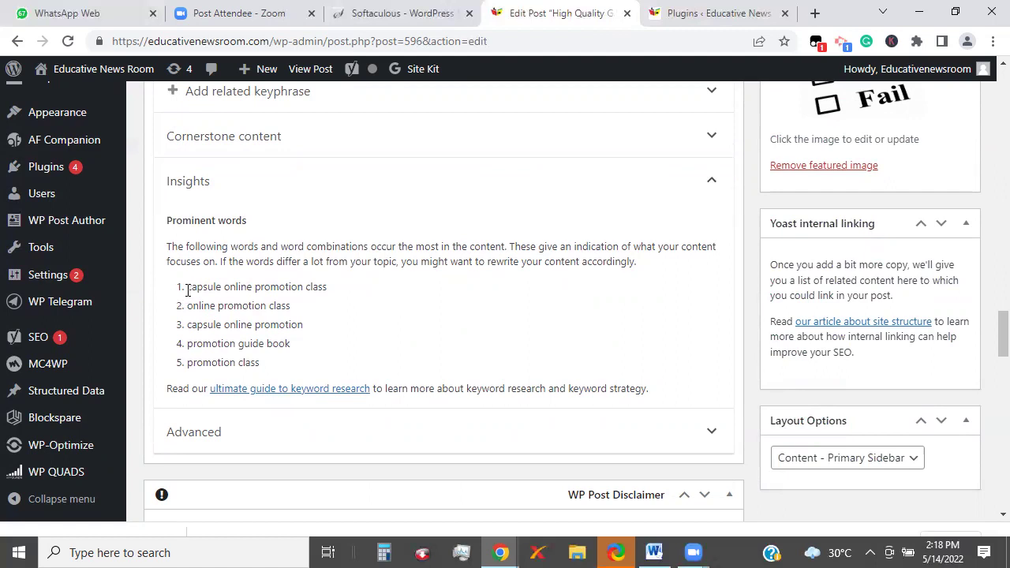
left_click_drag(189, 289, 261, 289)
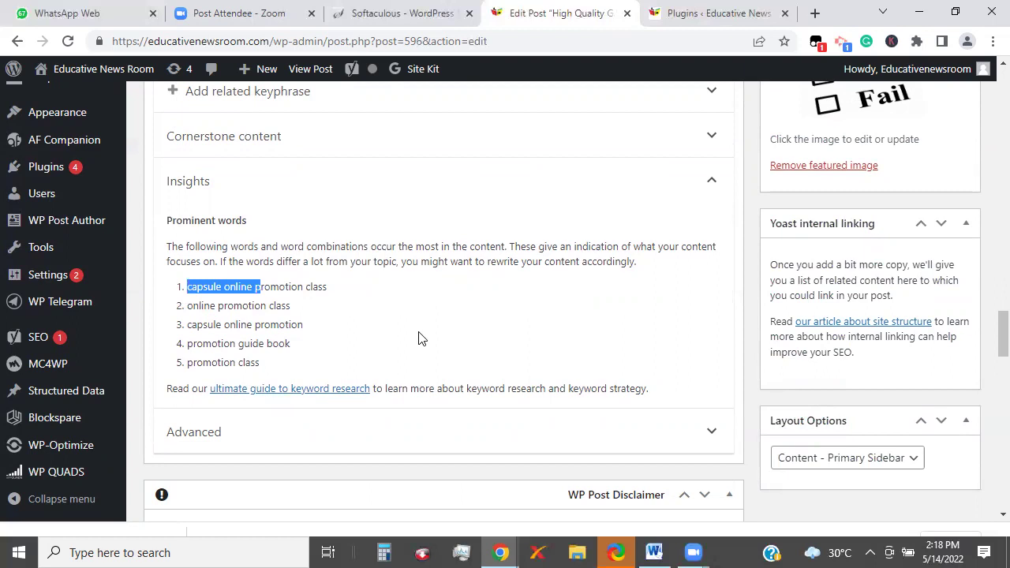
- Highlight "G.E.S Promotion Class" in the post title and check the phrase against the opening of the post body
left_click_drag(1001, 324, 988, 75)
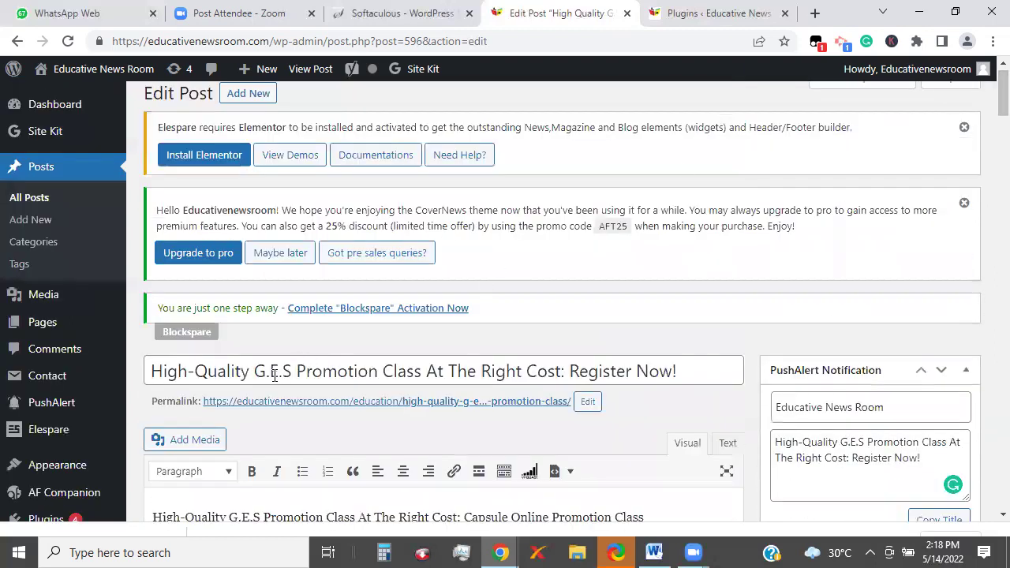
mouse_move(255, 371)
left_mouse_down()
mouse_move(414, 374)
mouse_move(260, 374)
left_mouse_up()
left_click(418, 373)
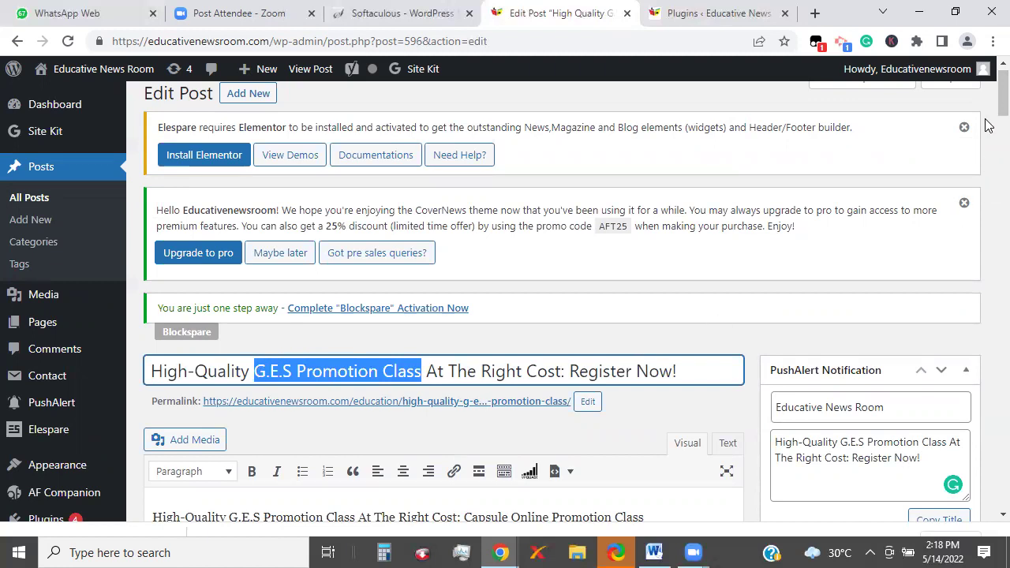
scroll(989, 127, "down", 4)
scroll(597, 346, "up", 5)
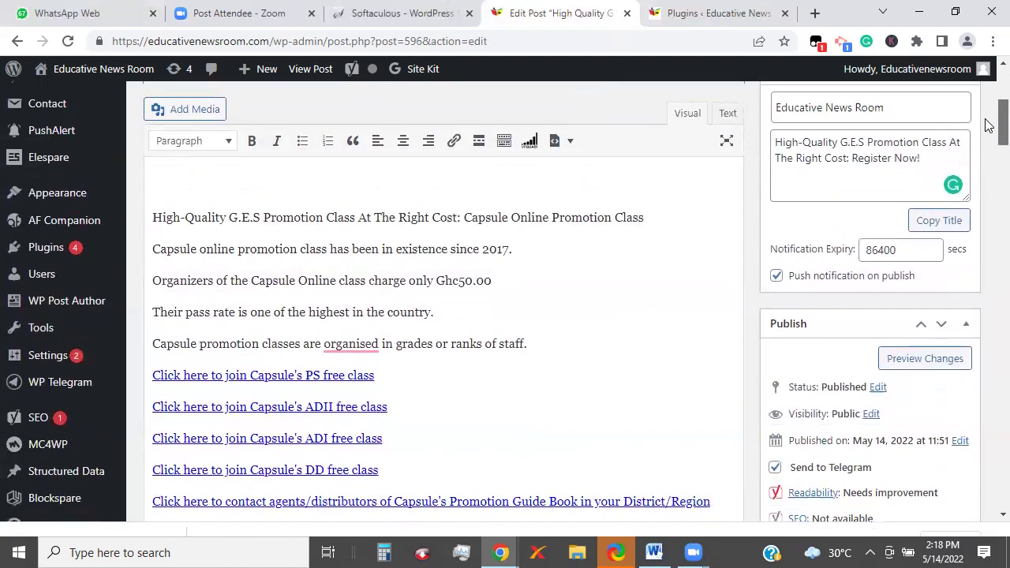
- Add a paragraph after the pass-rate line reading "To be part of the High-Quality G.E.S Promotion Class At The Right Cost,", reusing the title's wording
left_click_drag(566, 386, 148, 395)
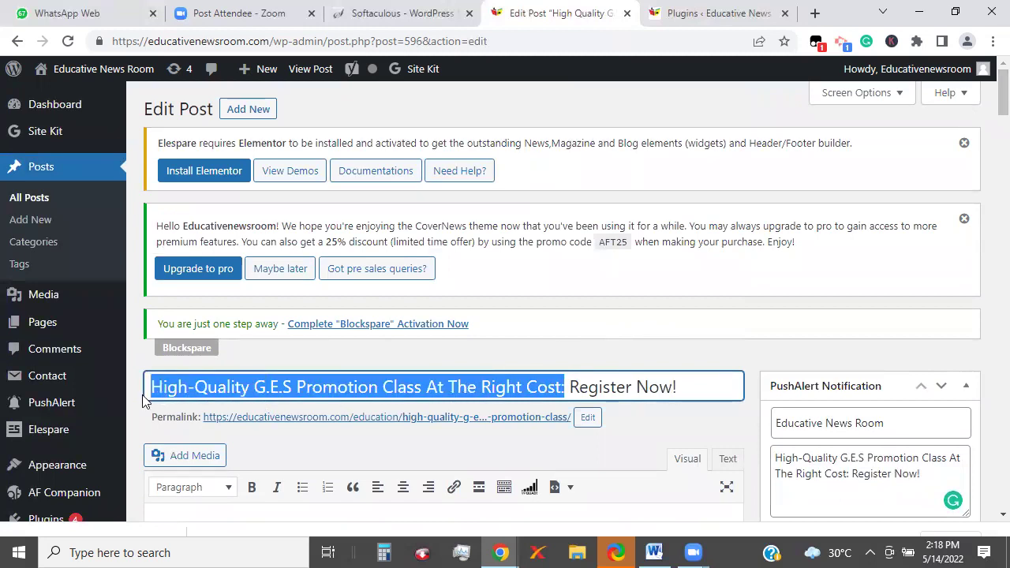
left_click_drag(1002, 82, 988, 116)
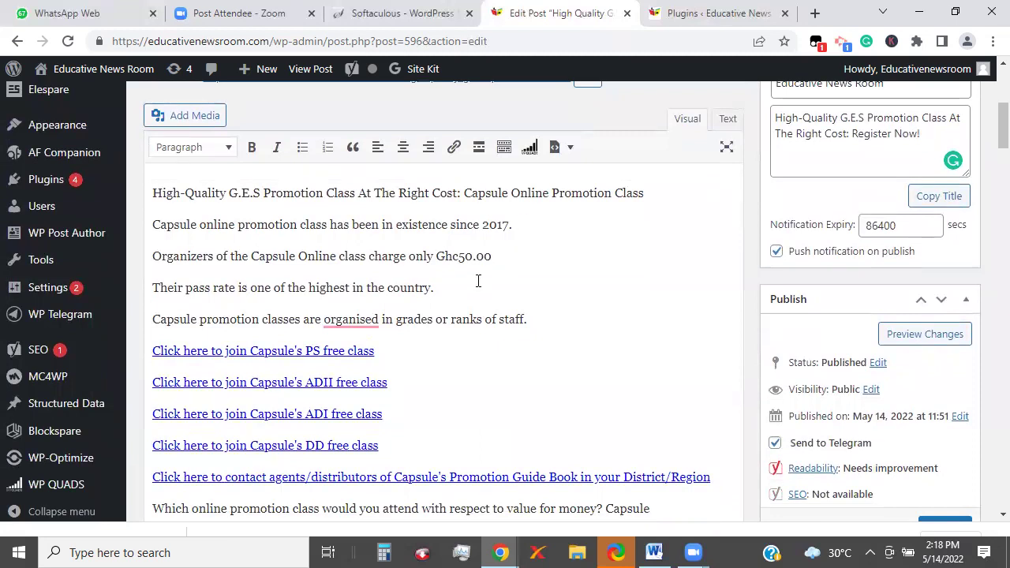
key("Return")
type("To")
scroll(465, 284, "down", 3)
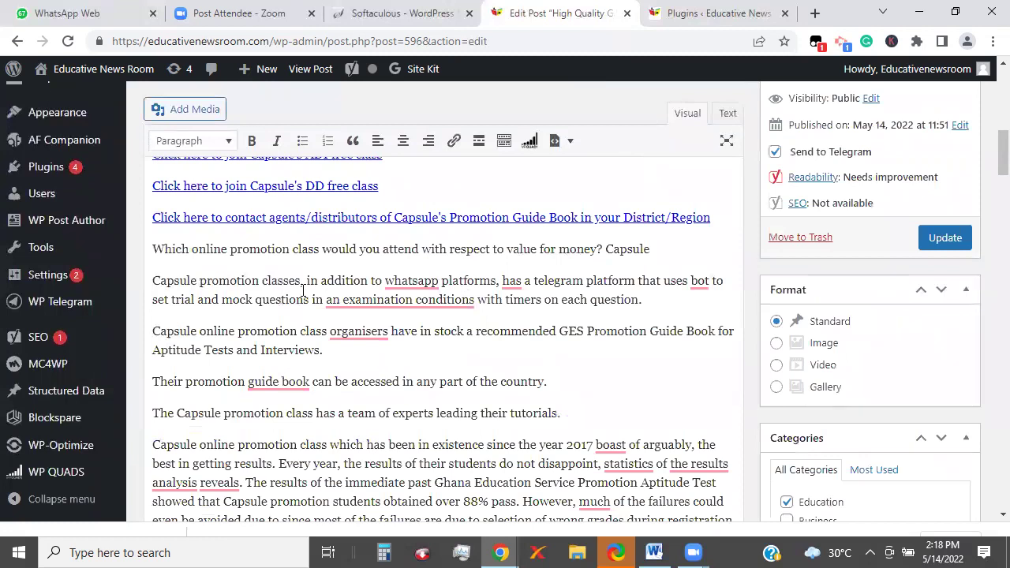
left_click_drag(1001, 158, 989, 144)
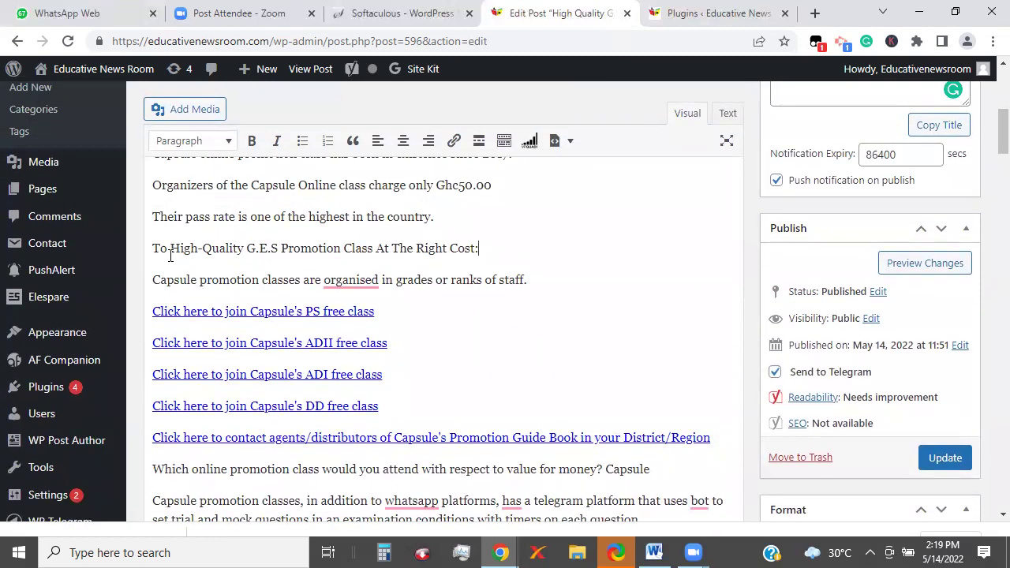
type("be part of ")
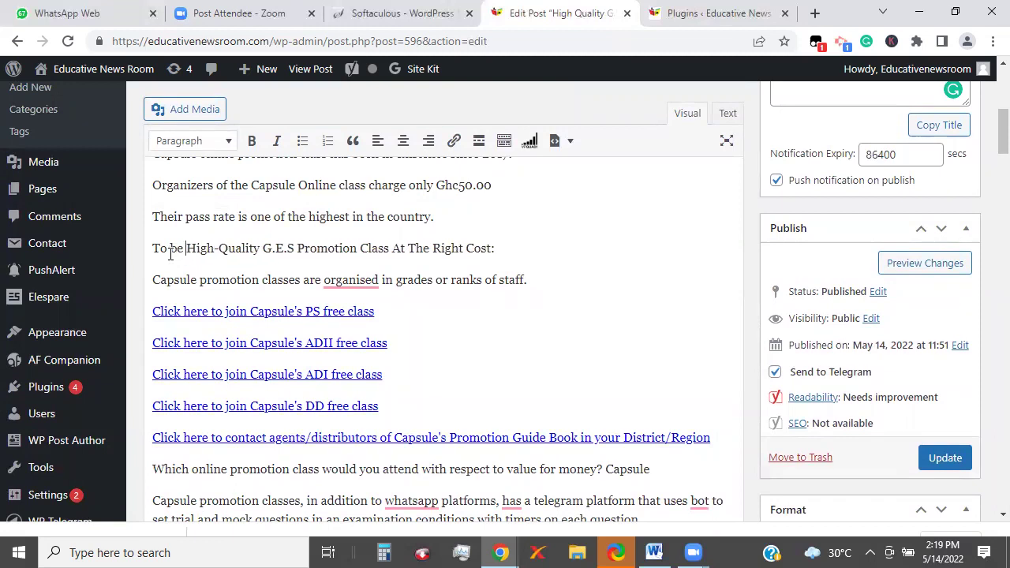
type("the")
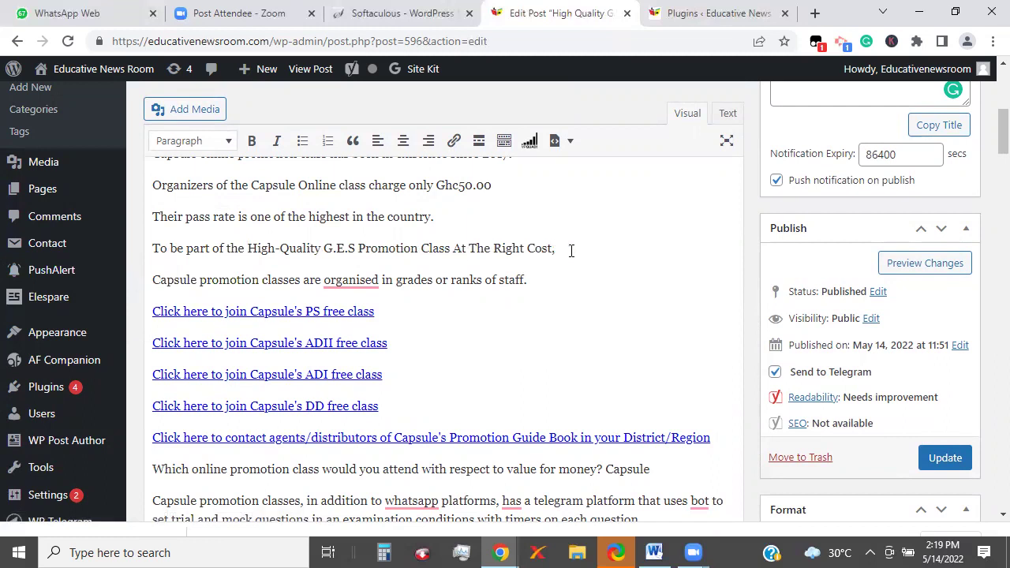
- Continue the new paragraph's sentence with "join the respective group on WhatsApp" after "At The Right Cost,"
type("oin ")
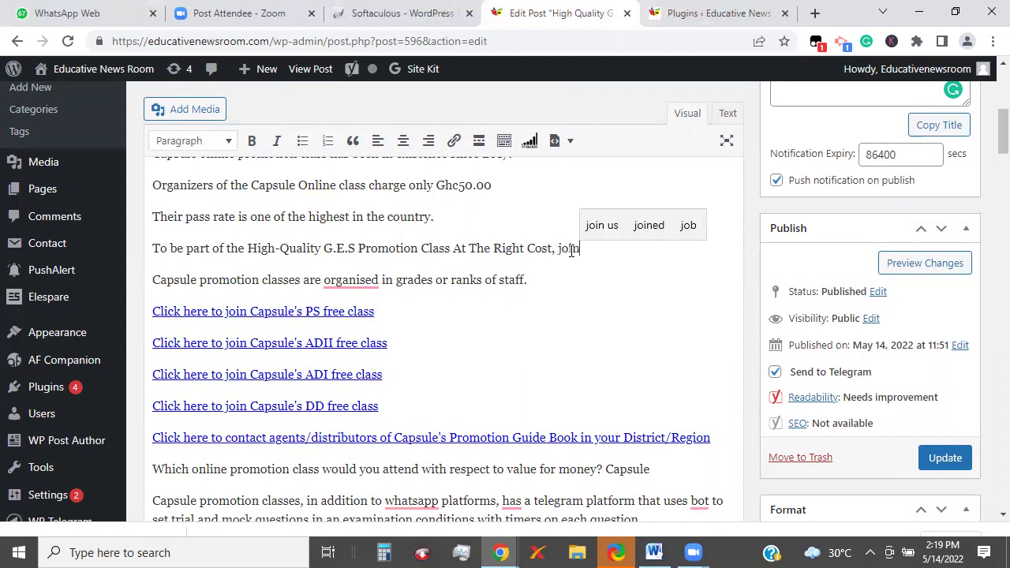
type("the r")
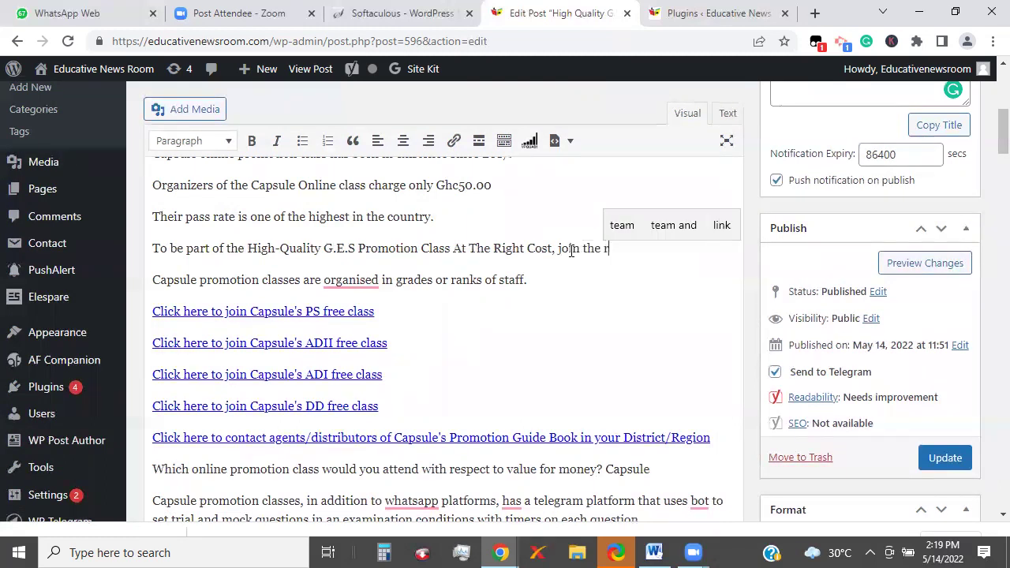
type("espective ")
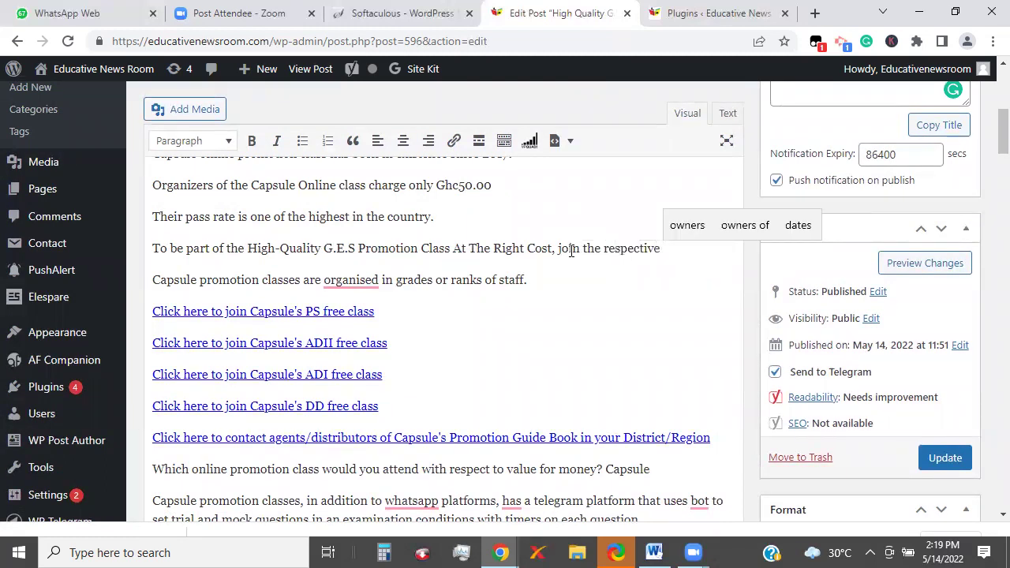
type("groups")
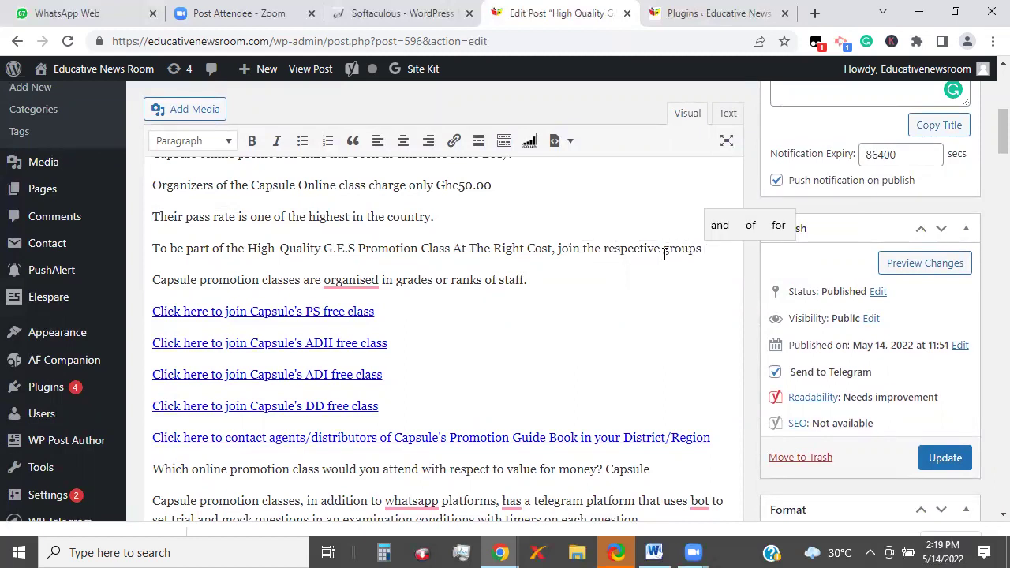
key("BackSpace")
key("BackSpace")
type("on")
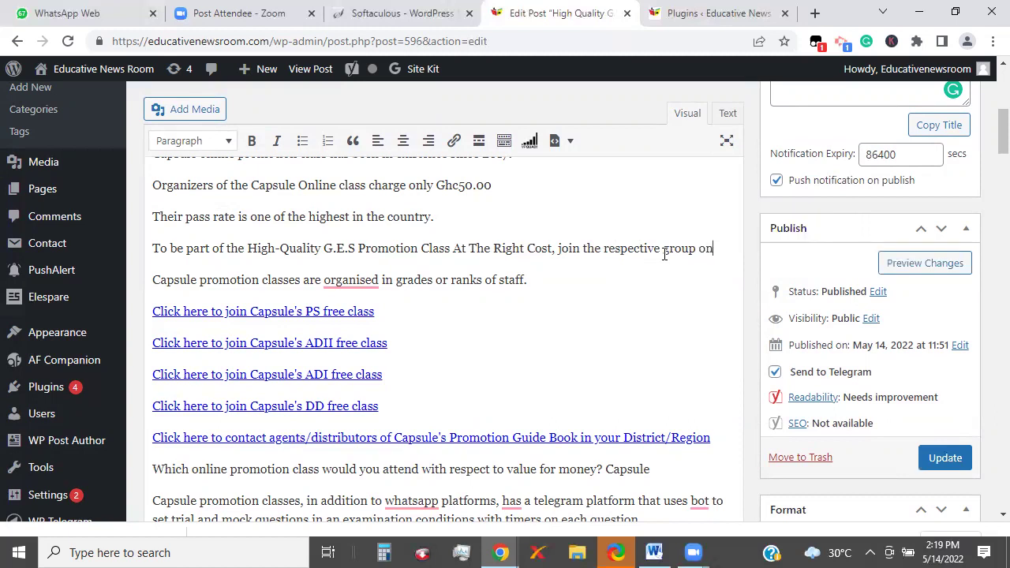
type(" Whatsap")
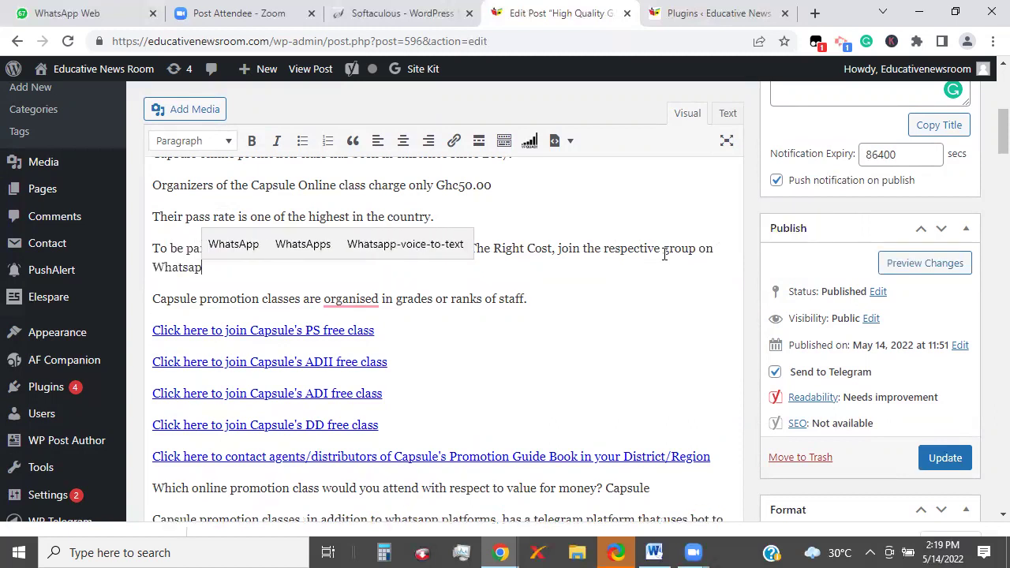
left_click(304, 244)
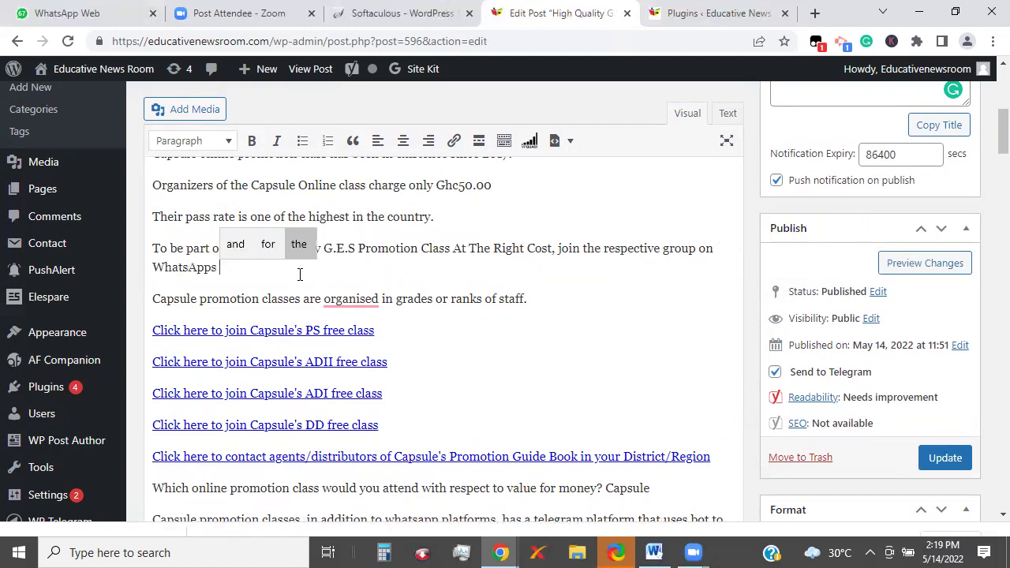
- Finish the sentence with "and let us start preparing for suceess."
type("and le")
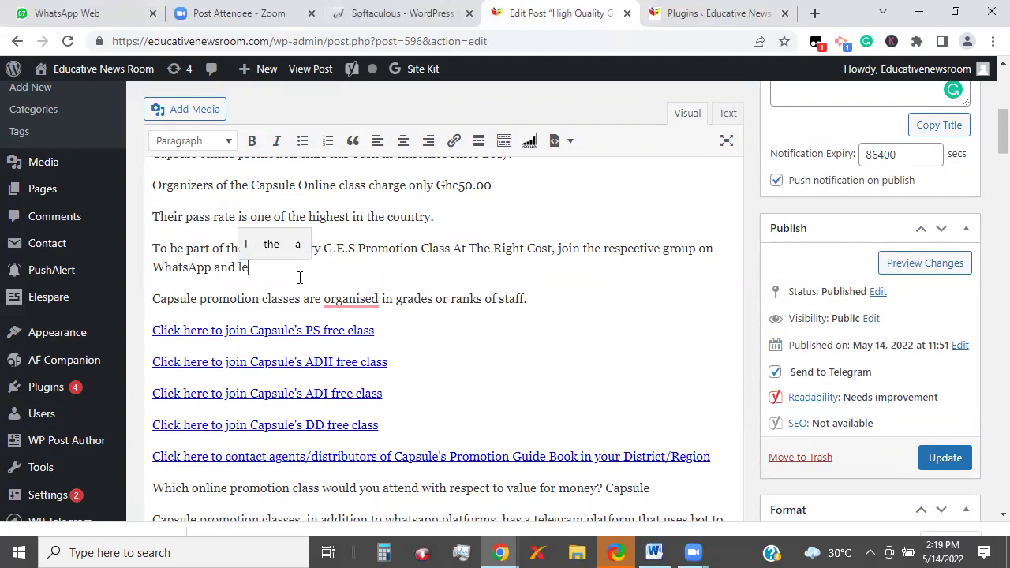
type("t us start")
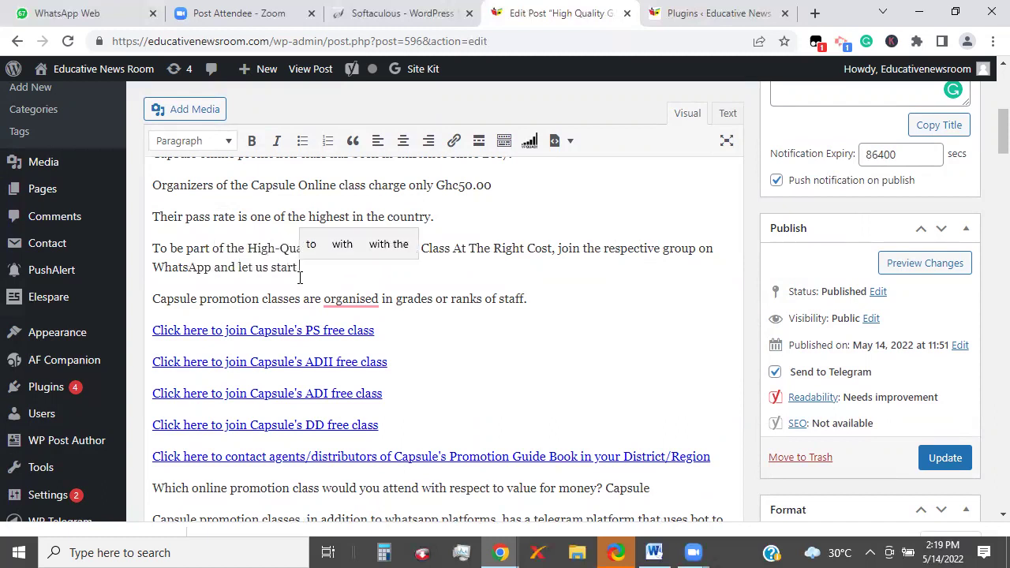
type(" preparing")
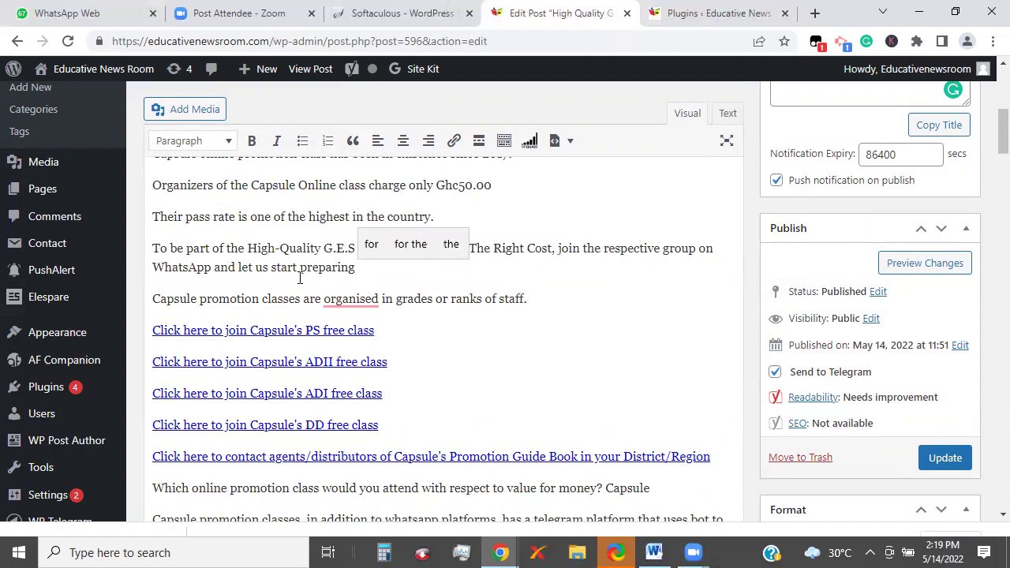
type(" for sucees.")
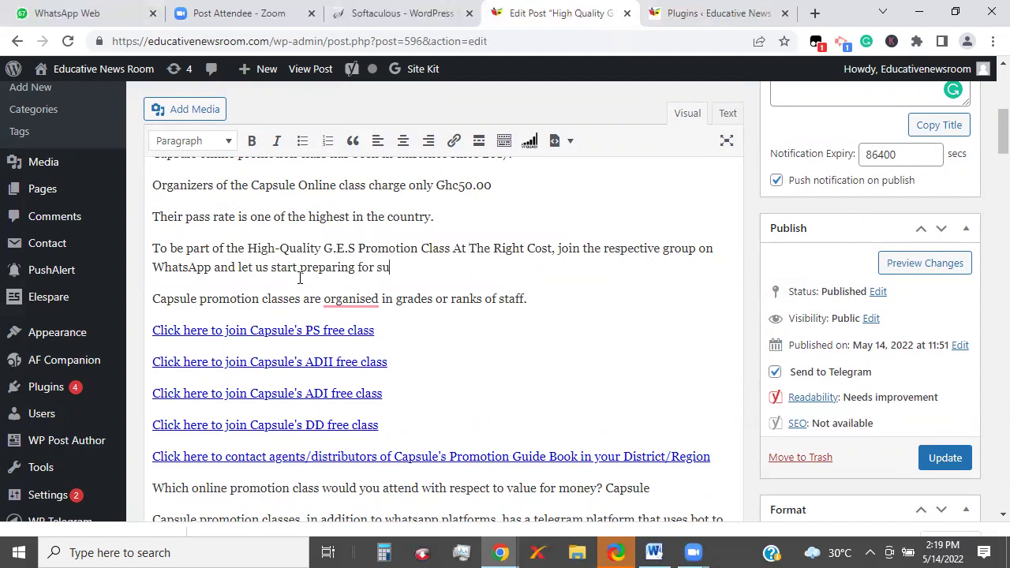
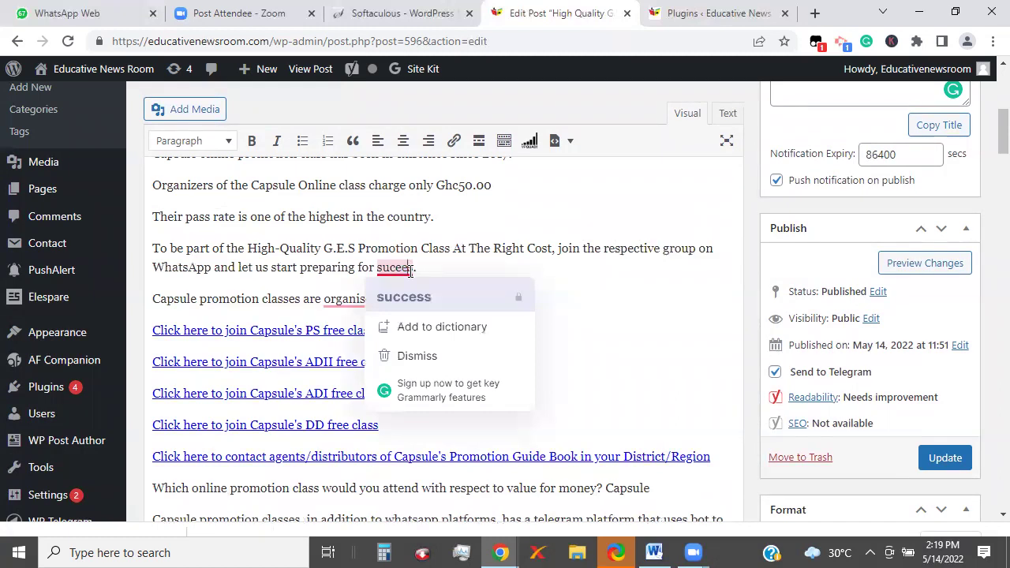
left_click(410, 272)
type("ss")
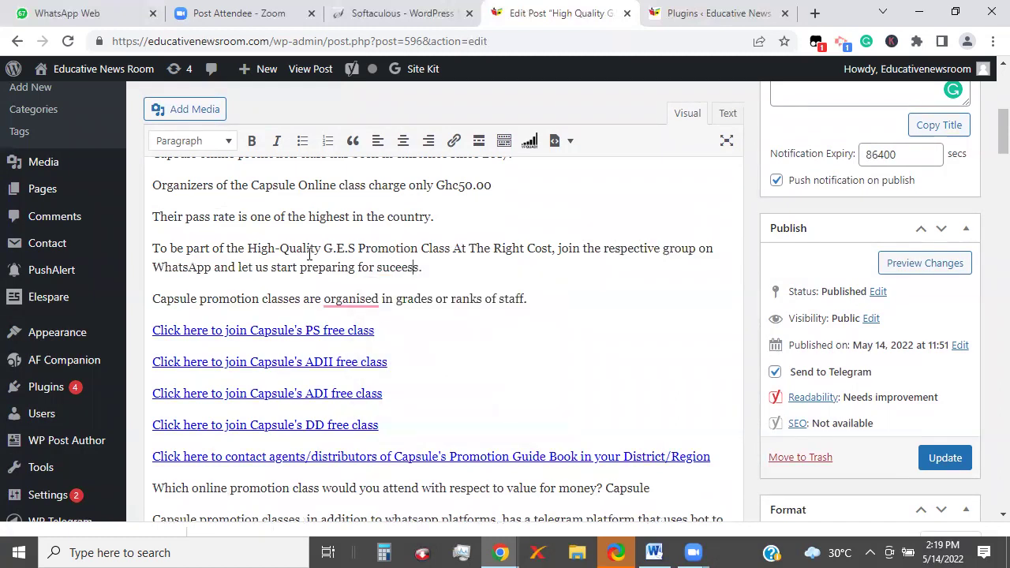
- Copy "G.E.S Promotion Class" from the new sentence and insert an empty paragraph above the closing byline
left_click_drag(325, 249, 452, 249)
key("ctrl+c")
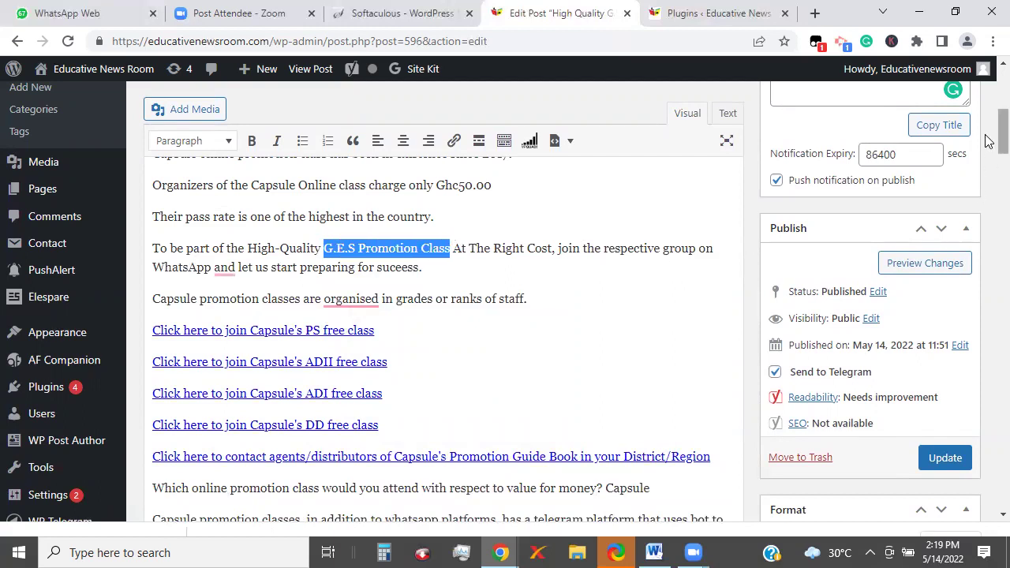
scroll(990, 142, "down", 10)
scroll(989, 229, "down", 3)
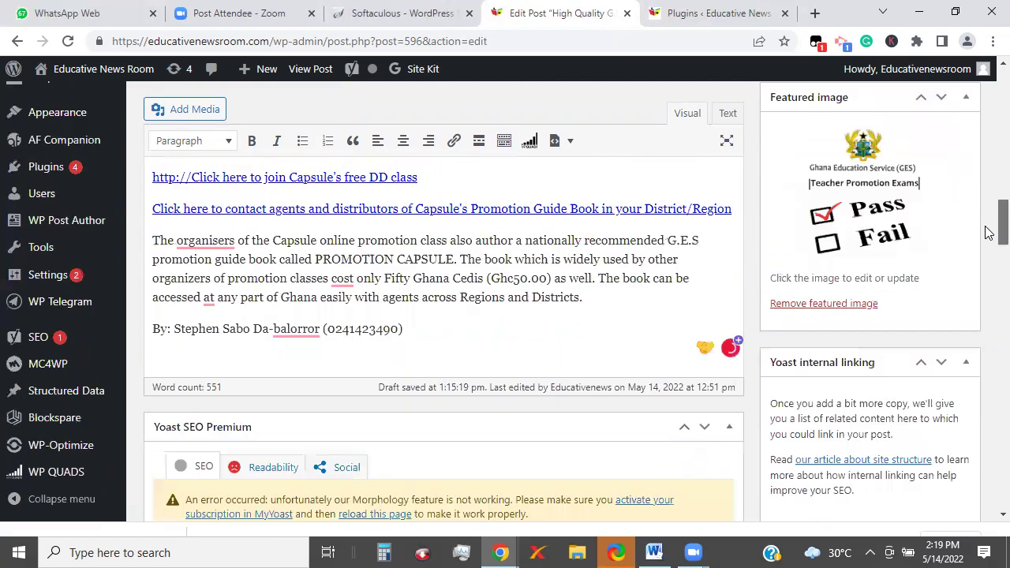
left_click(609, 250)
key("Return")
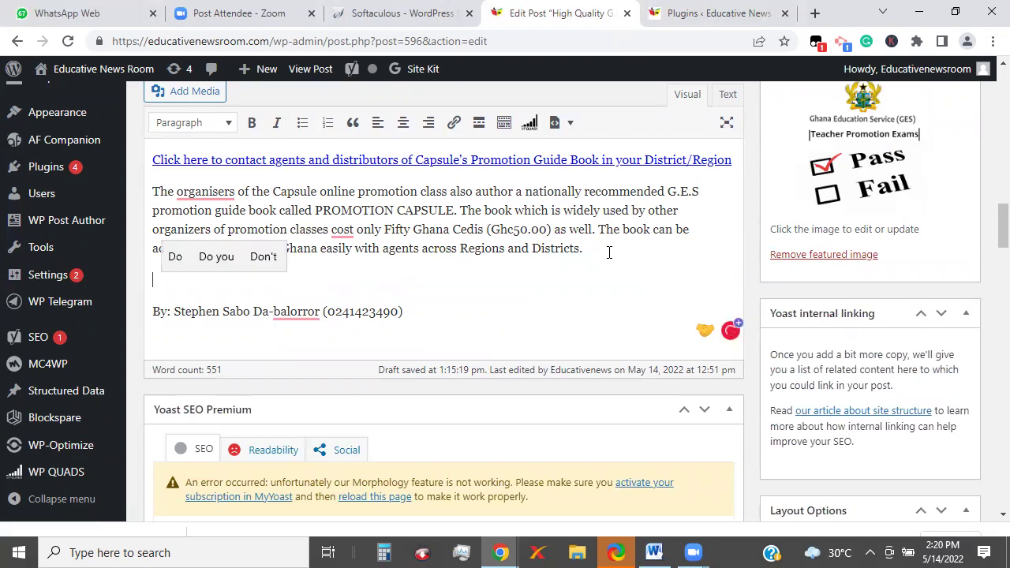
- Write "Do your best to be part of this all important G.E.S Promotion Class online" in the empty paragraph, reusing the copied phrase
type("Do your be")
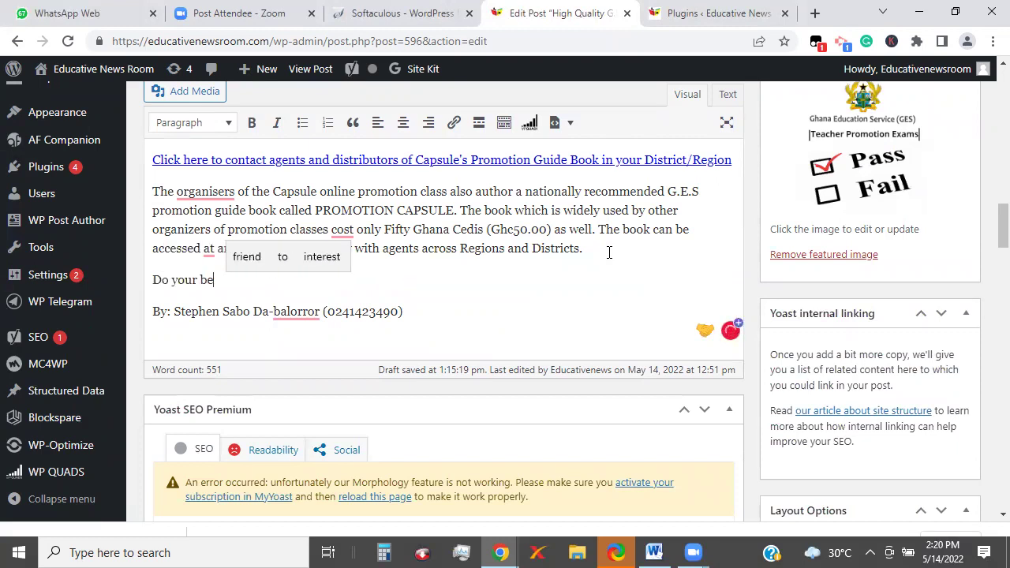
type("st to be part of the")
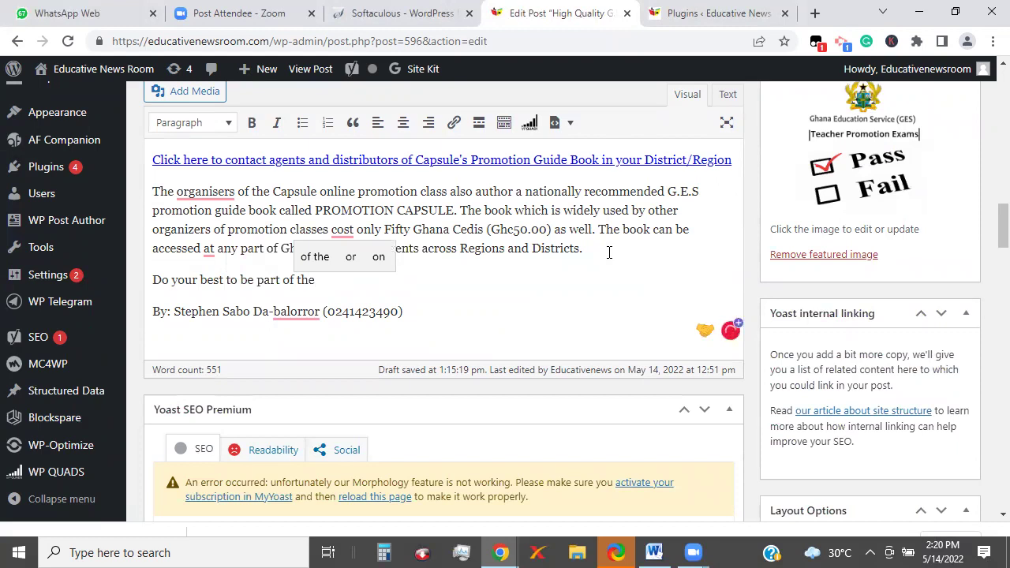
key("BackSpace")
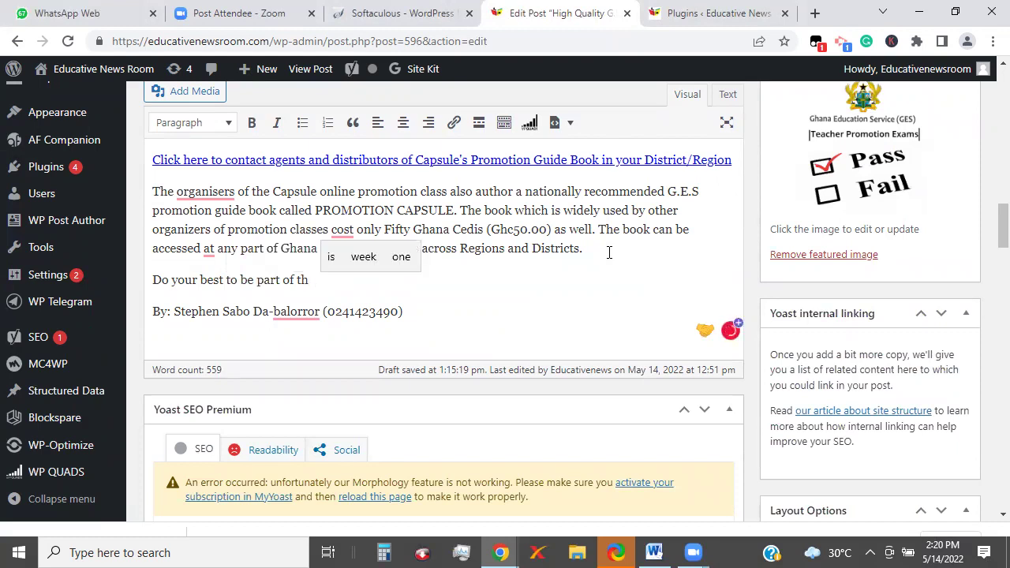
type("is all important")
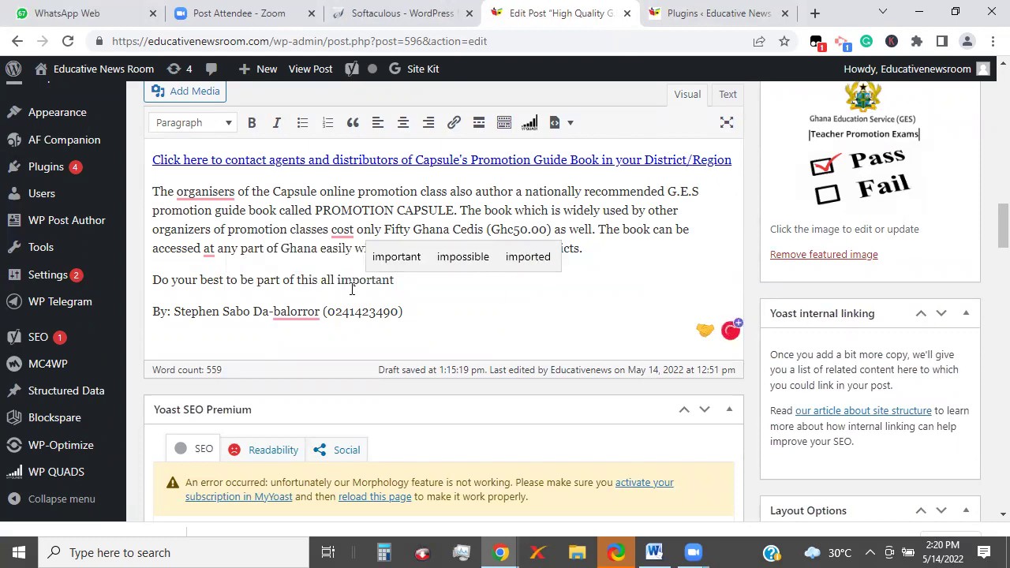
key("ctrl+v")
type("online")
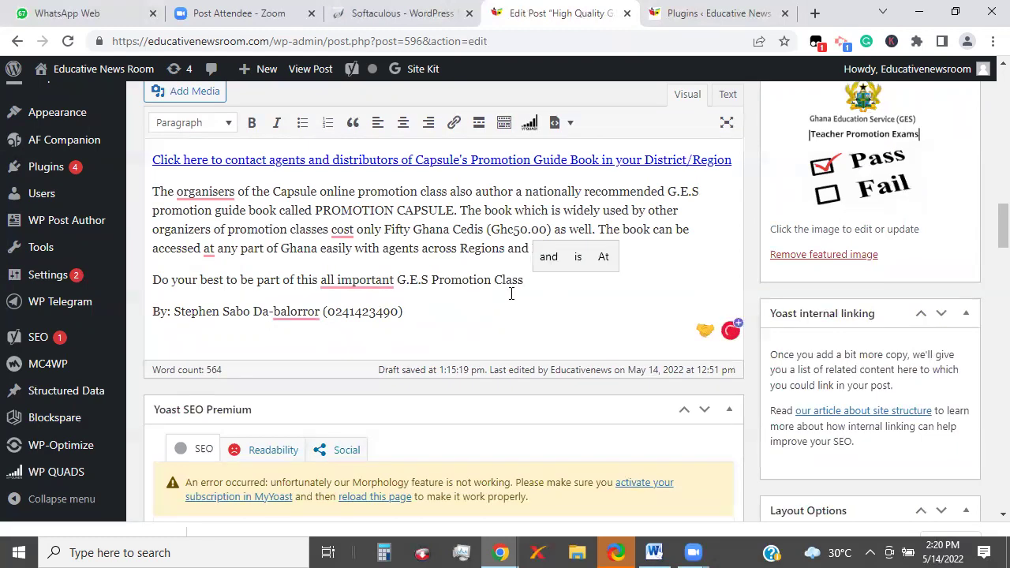
- Hyphenate "all-important" in the closing sentence above the byline
left_click(337, 281)
key("BackSpace")
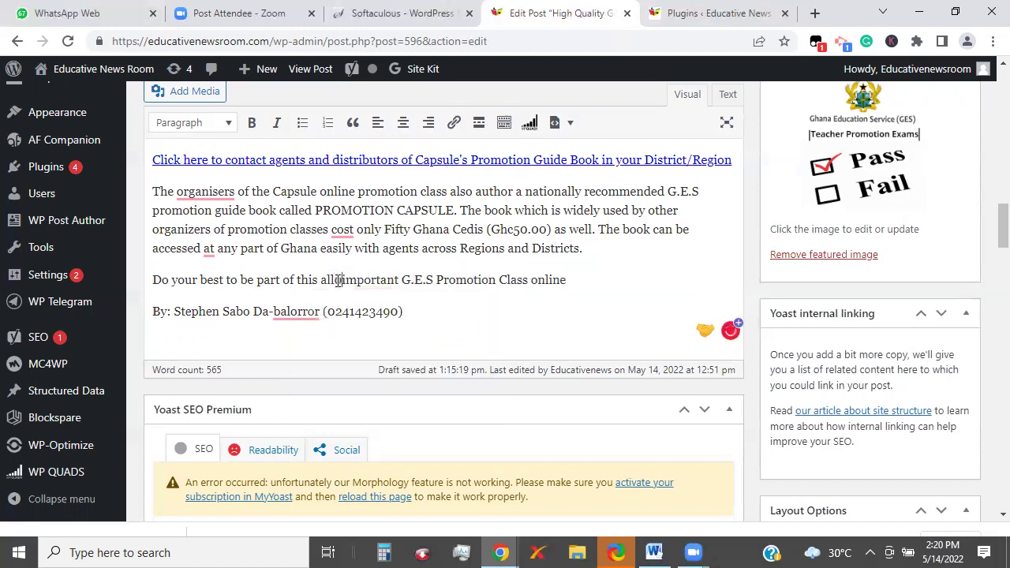
type("-")
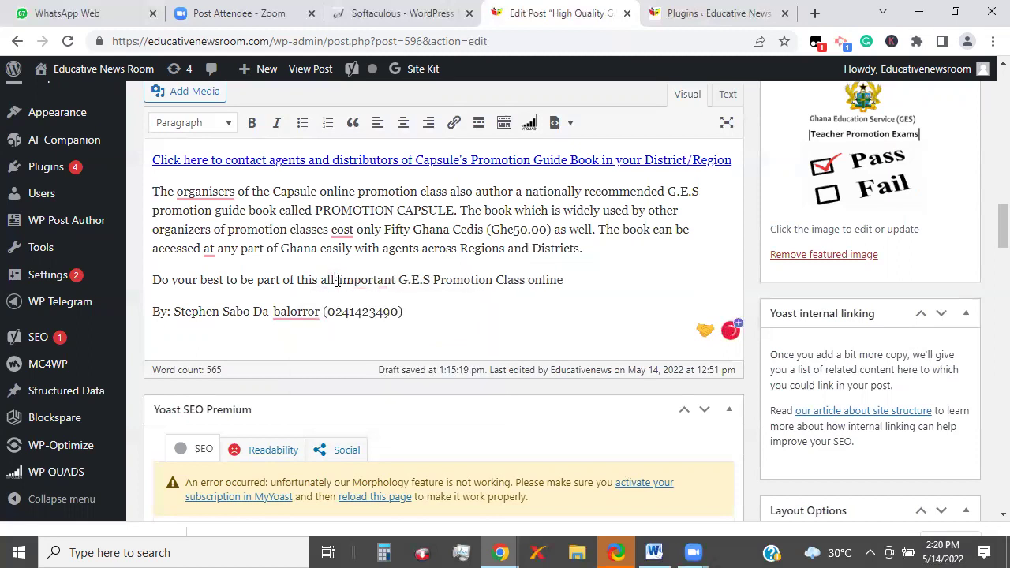
left_click(309, 316)
left_click(493, 272)
mouse_move(196, 195)
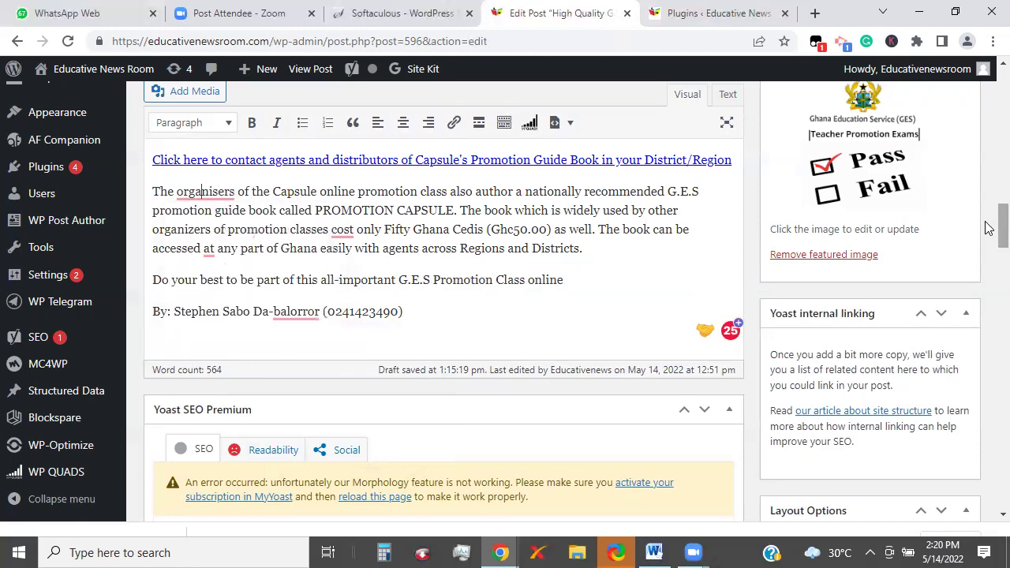
- Select and copy the entire post body
scroll(988, 221, "up", 4)
scroll(988, 203, "up", 4)
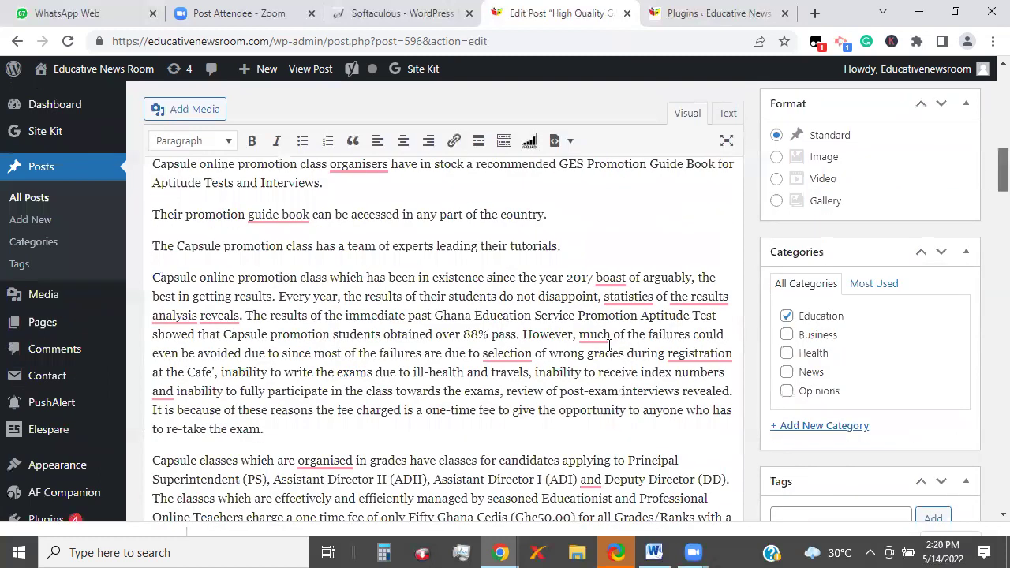
key("ctrl+a")
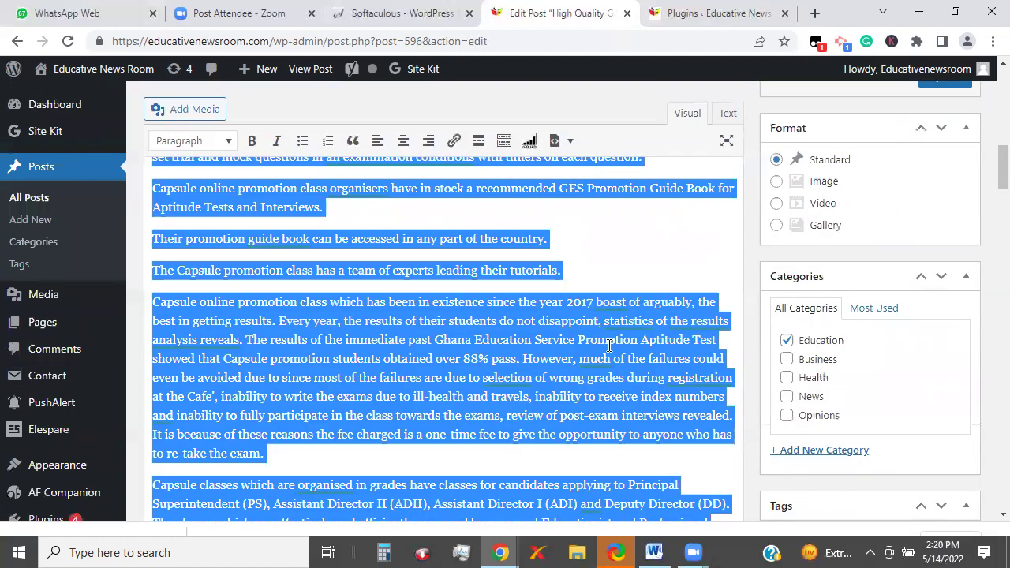
- Open languagetool.org in the browser tab holding the Plugins page and bring up its text checker
left_click(690, 14)
left_click(620, 41)
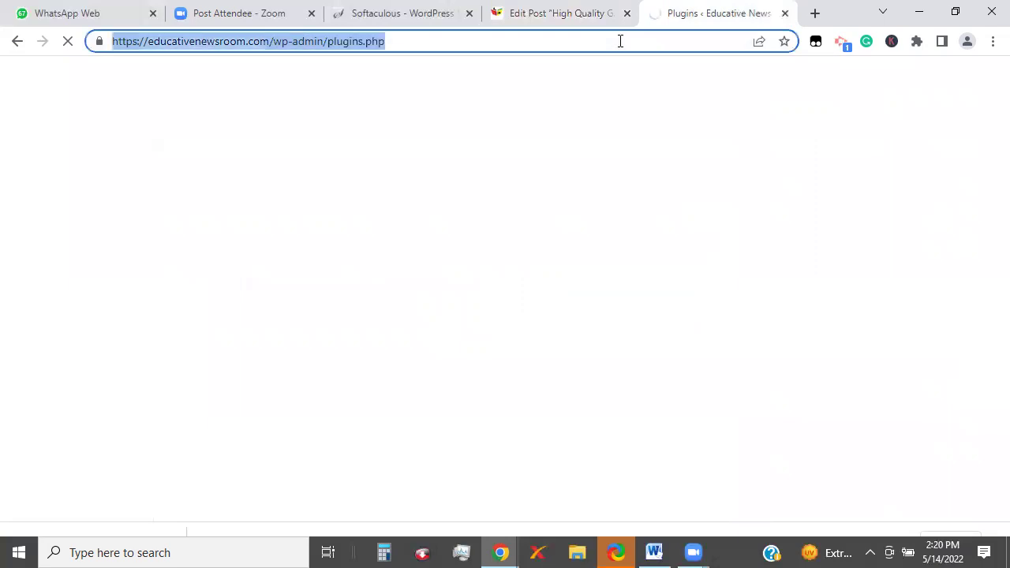
type("lan")
key("Return")
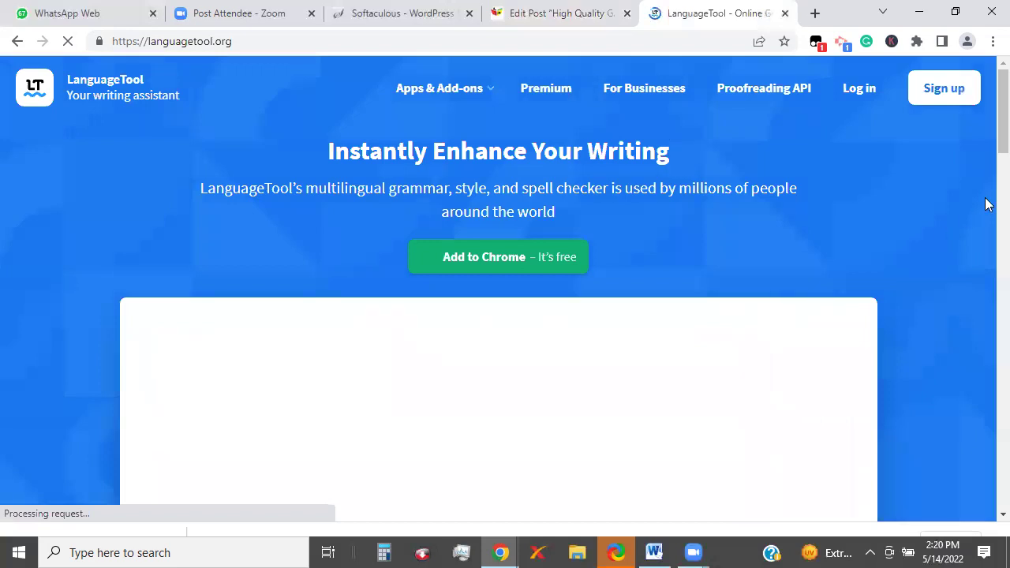
scroll(988, 142, "down", 4)
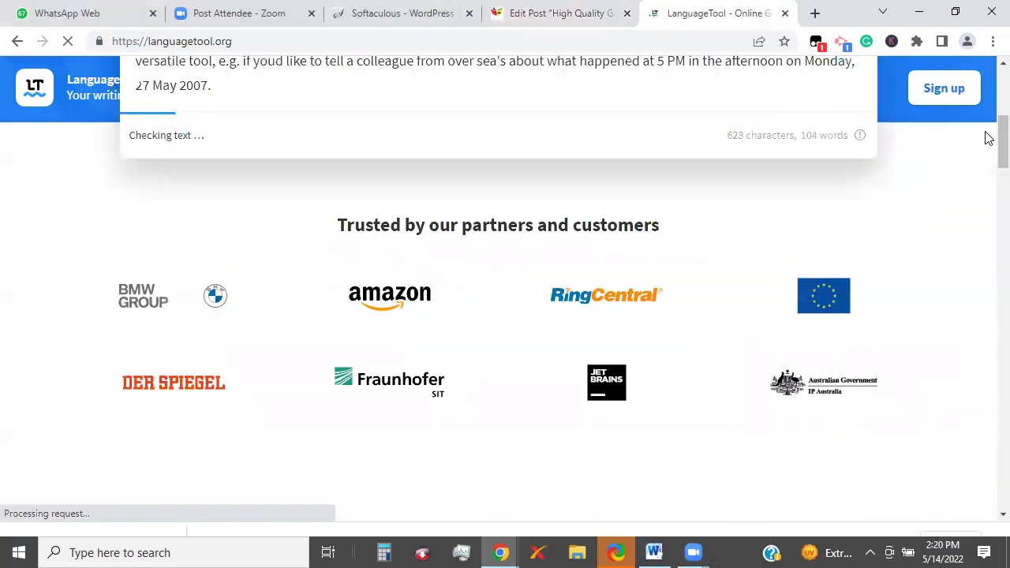
scroll(986, 136, "up", 3)
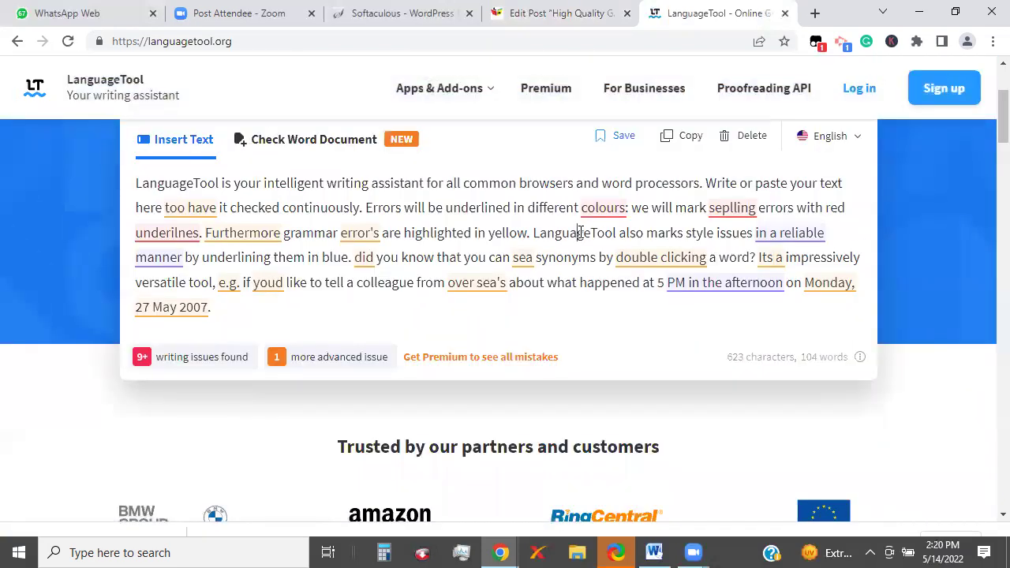
- Replace the LanguageTool sample text with the copied post and set the checking language to English (British)
left_click(581, 231)
key("ctrl+v")
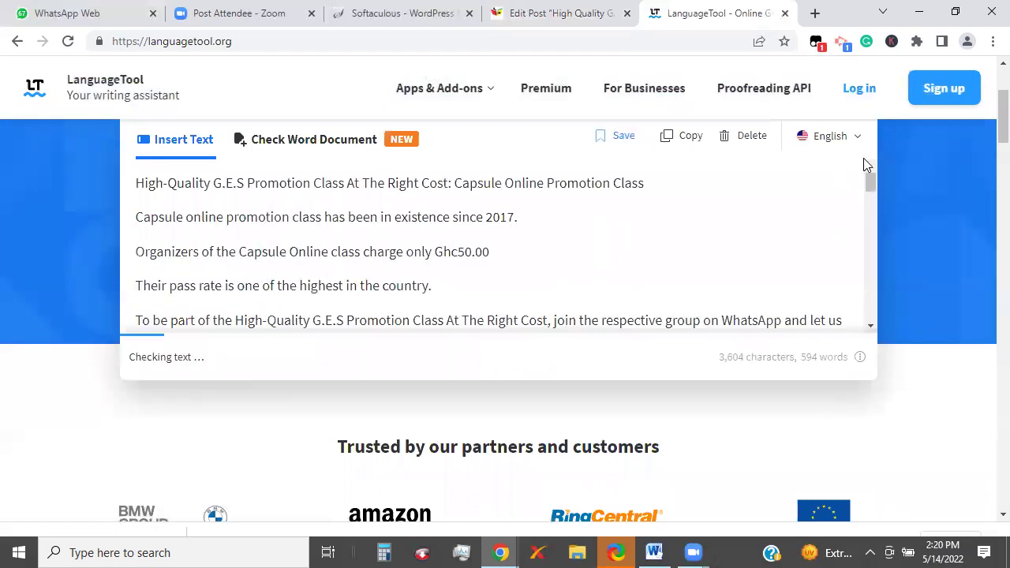
left_click(858, 142)
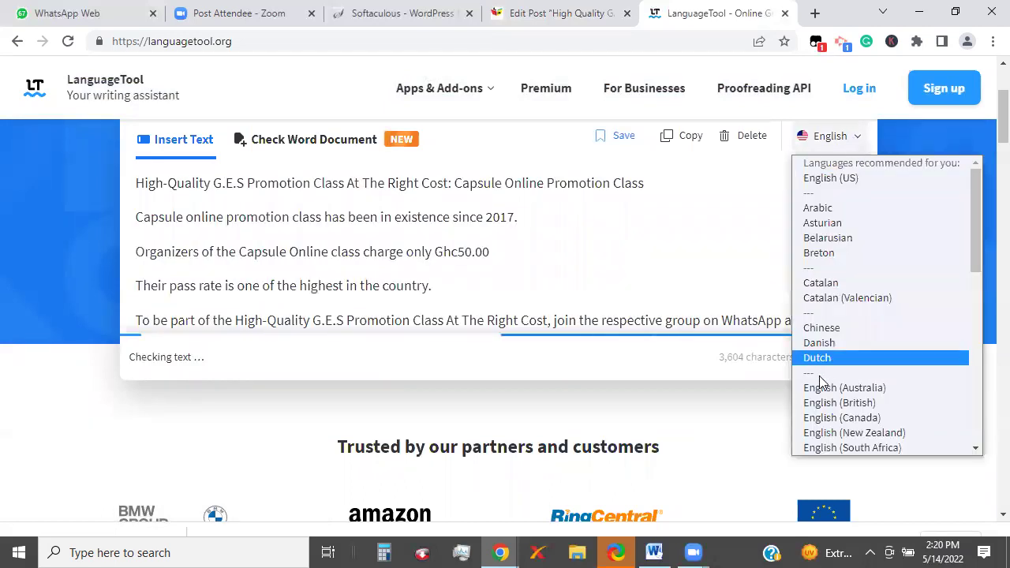
left_click(818, 408)
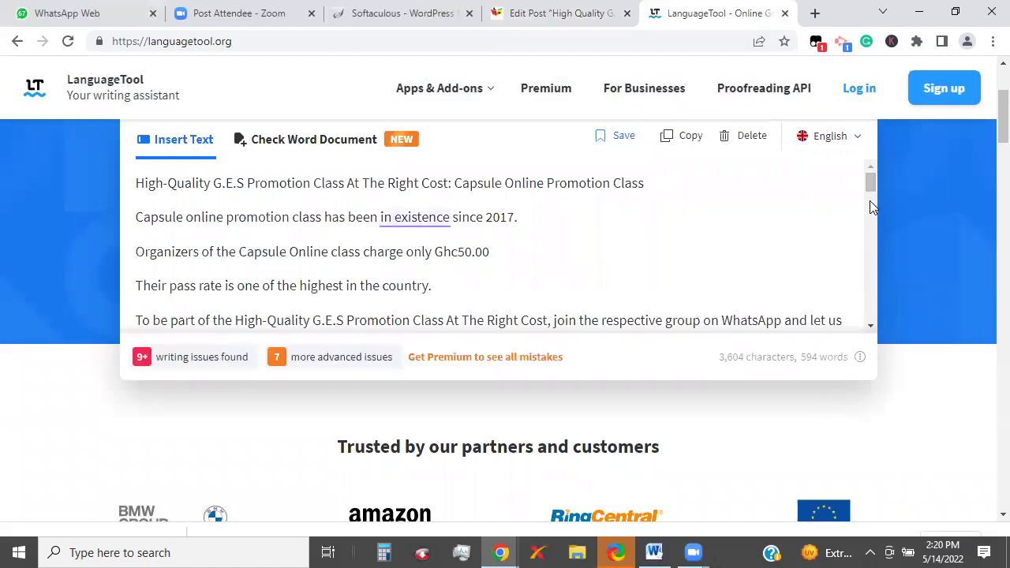
- Correct the misspelled "suceess" to "success" in the sentence about joining the respective WhatsApp group, using LanguageTool's suggestion
left_click(871, 324)
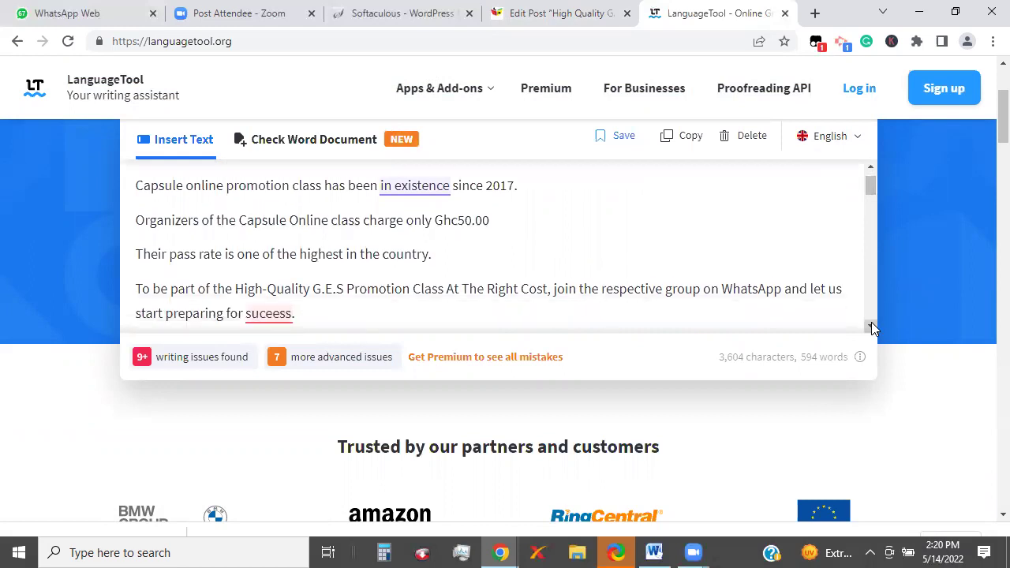
left_click(871, 324)
left_click(871, 325)
left_click(871, 324)
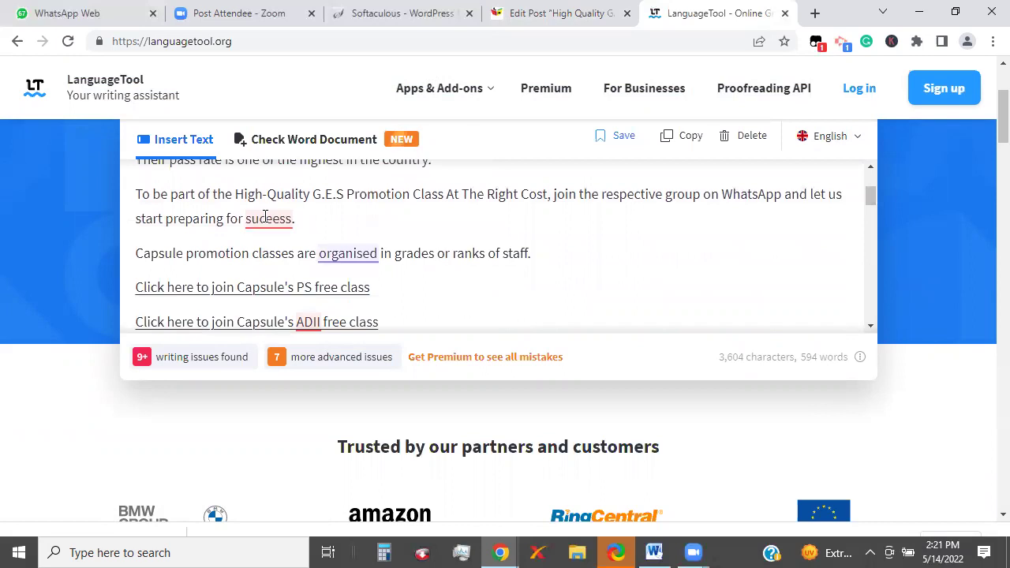
left_click(265, 218)
left_click(281, 129)
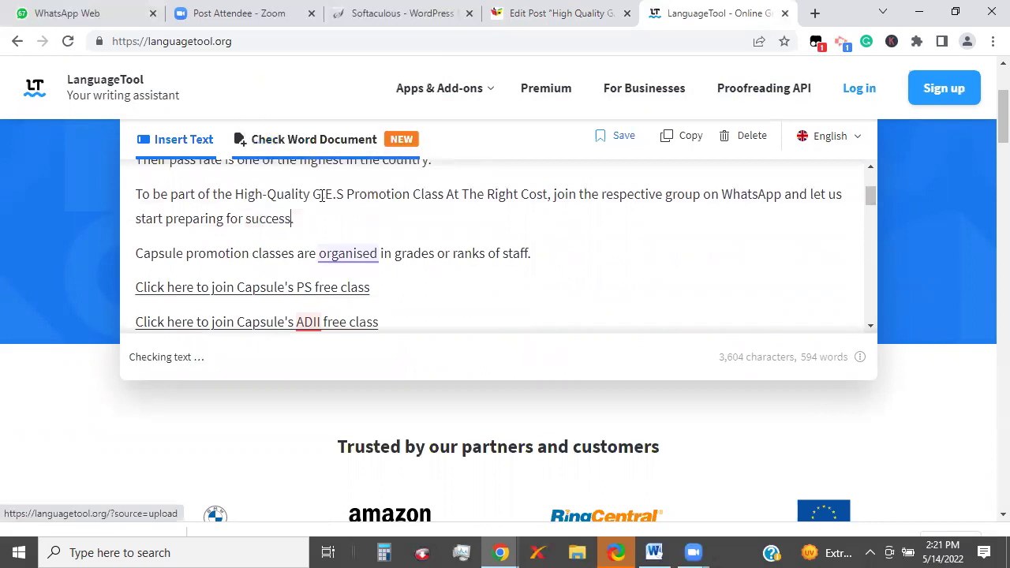
- Change "organised" to "organized" in the sentence about Capsule promotion classes being arranged in grades or ranks of staff
left_click(348, 254)
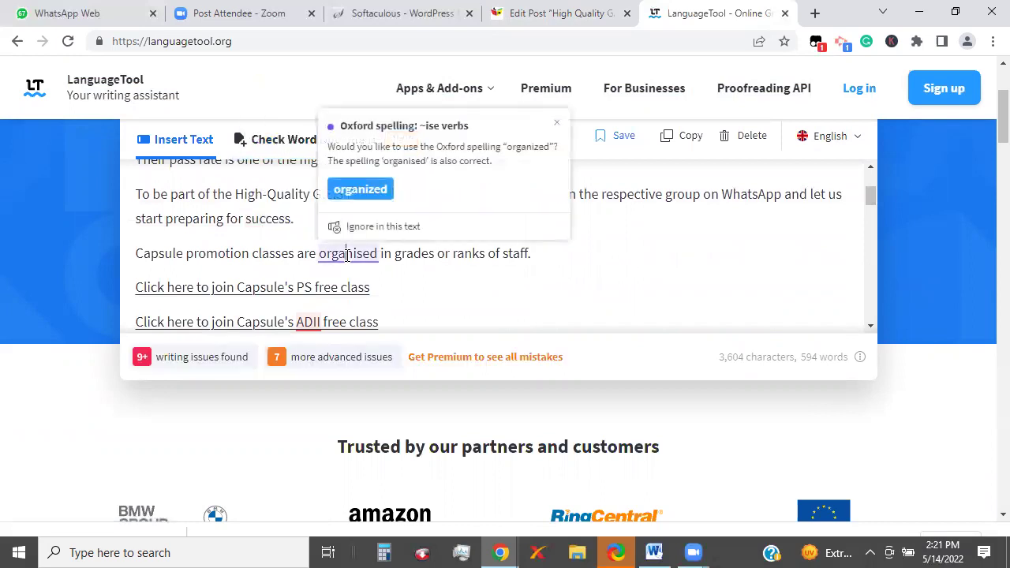
left_click(363, 260)
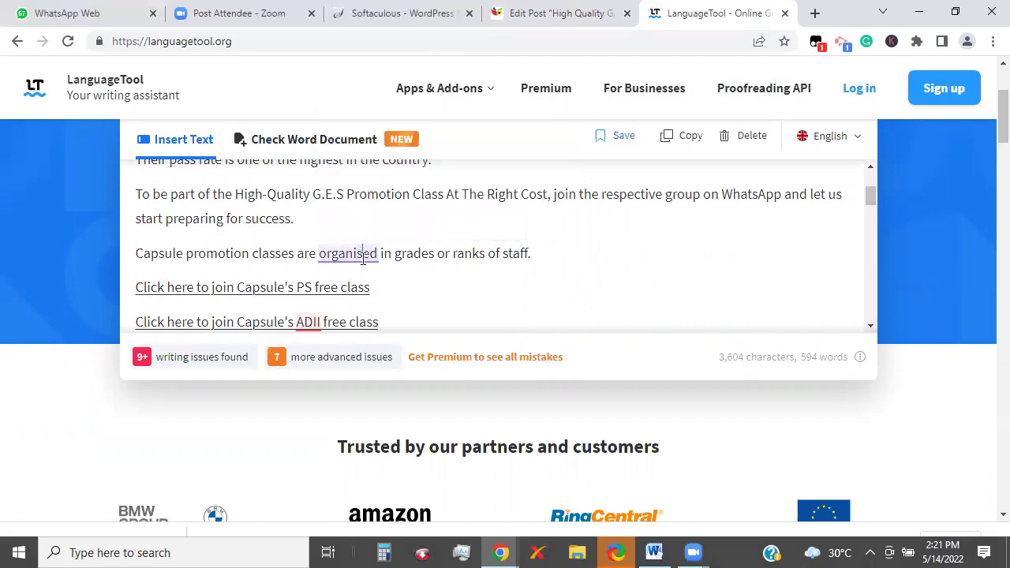
key("BackSpace")
type("z")
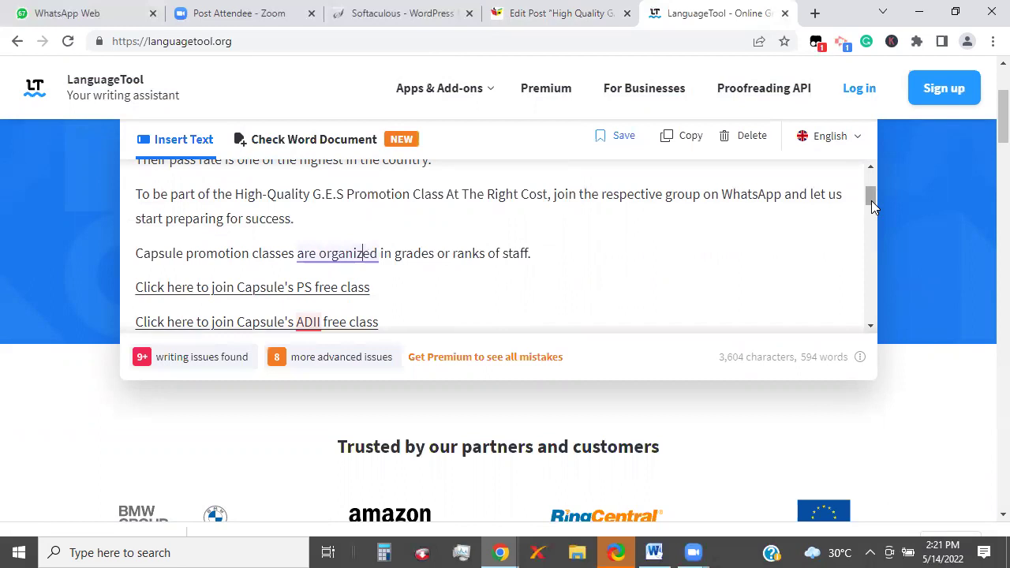
- Check the style hint on "with respect to" and accept the correction of "whatsapp" to "WhatsApp" in the following paragraph
left_click_drag(872, 201, 878, 218)
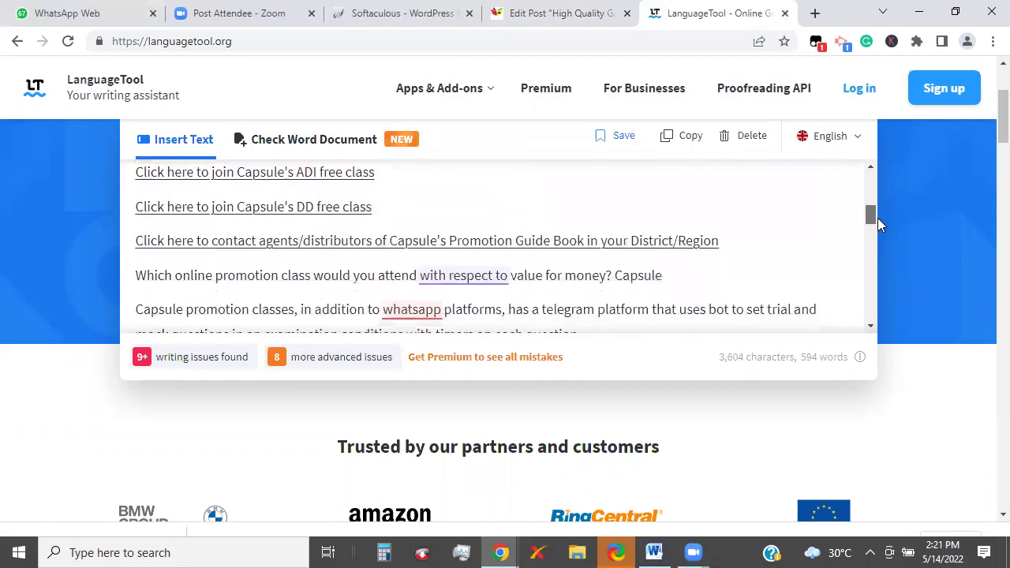
left_click(469, 262)
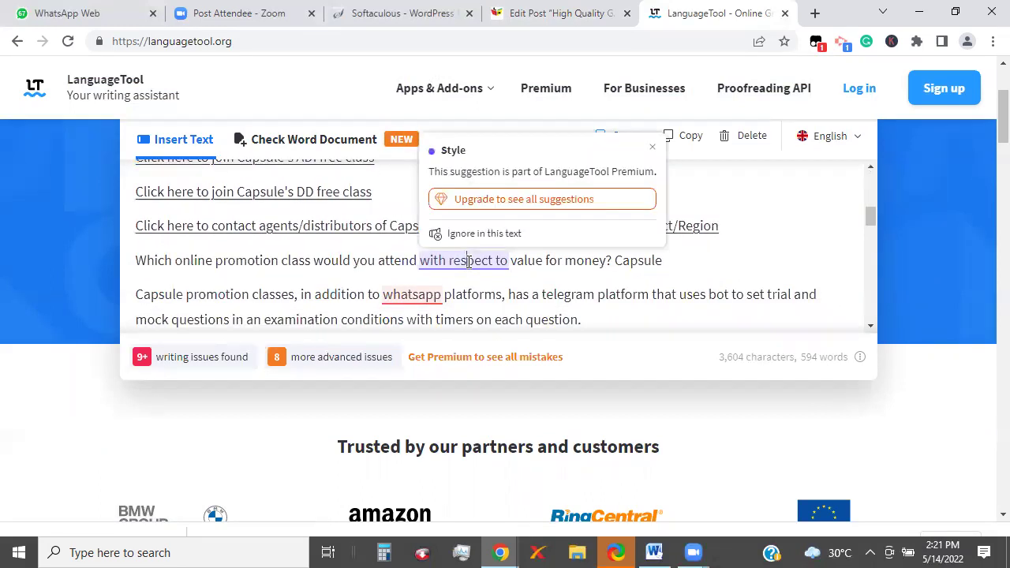
left_click(394, 295)
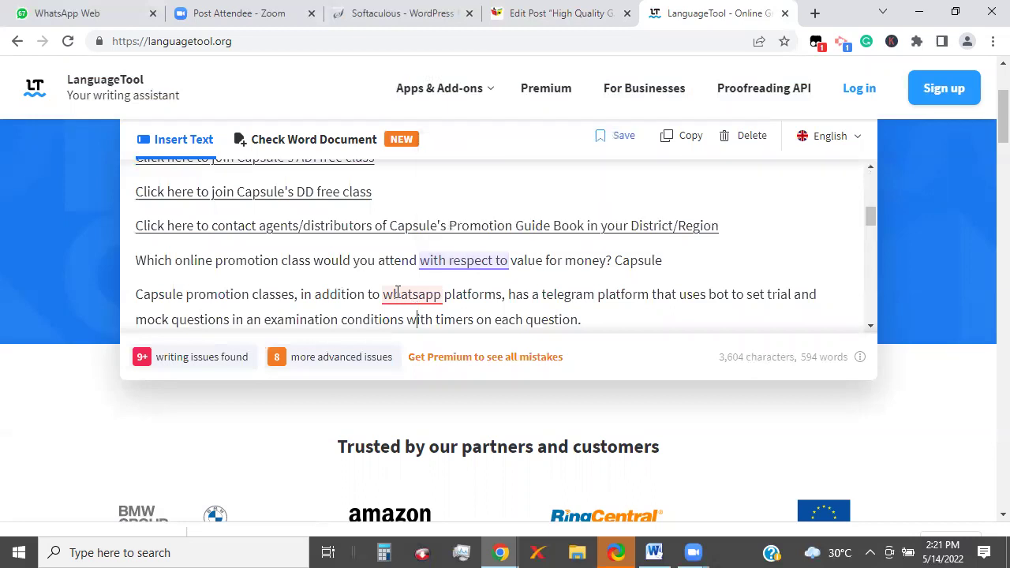
left_click(500, 245)
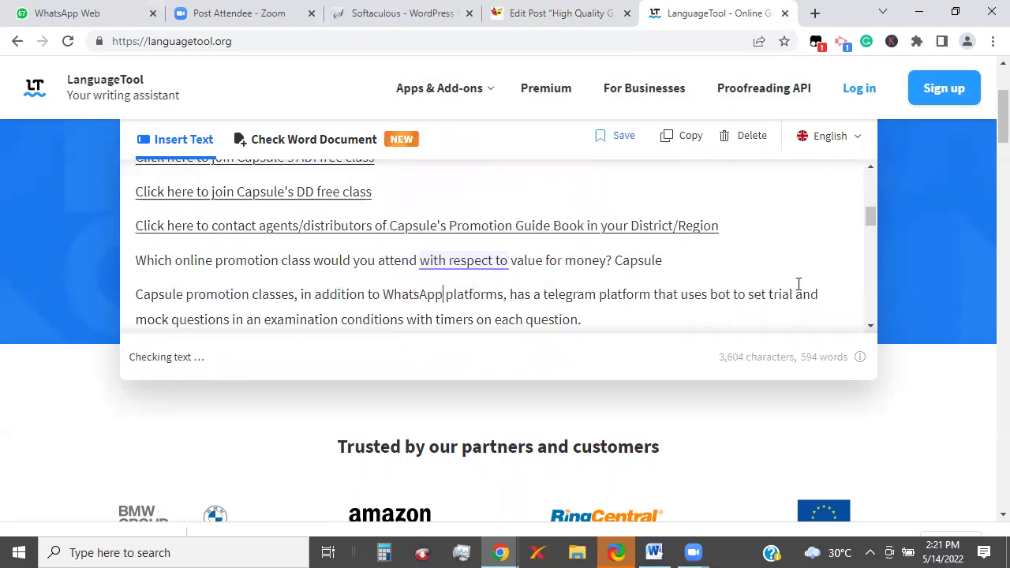
- Change "organisers" to "organizers" in the sentence about the recommended GES Promotion Guide Book
left_click_drag(873, 222, 873, 232)
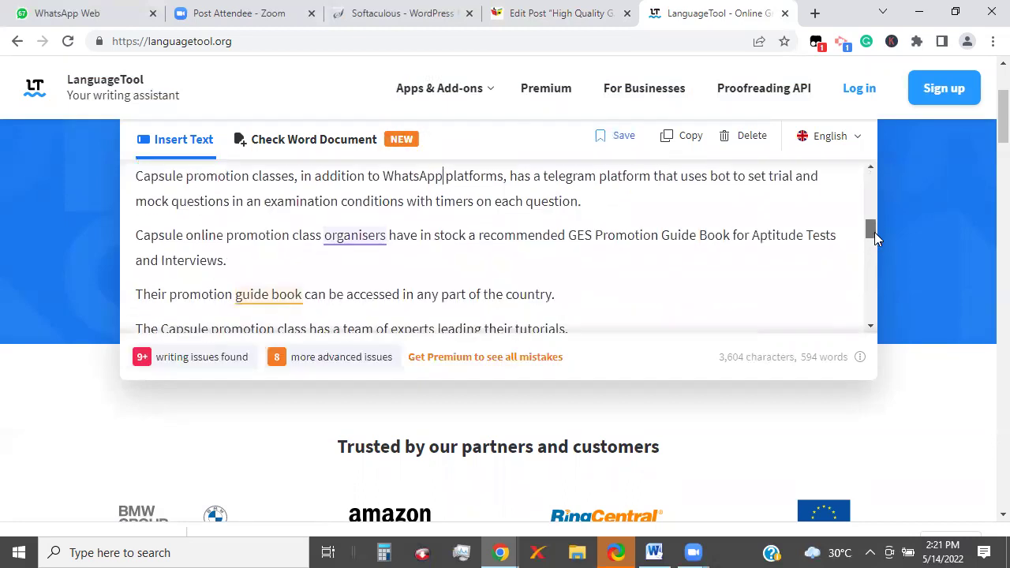
mouse_move(366, 235)
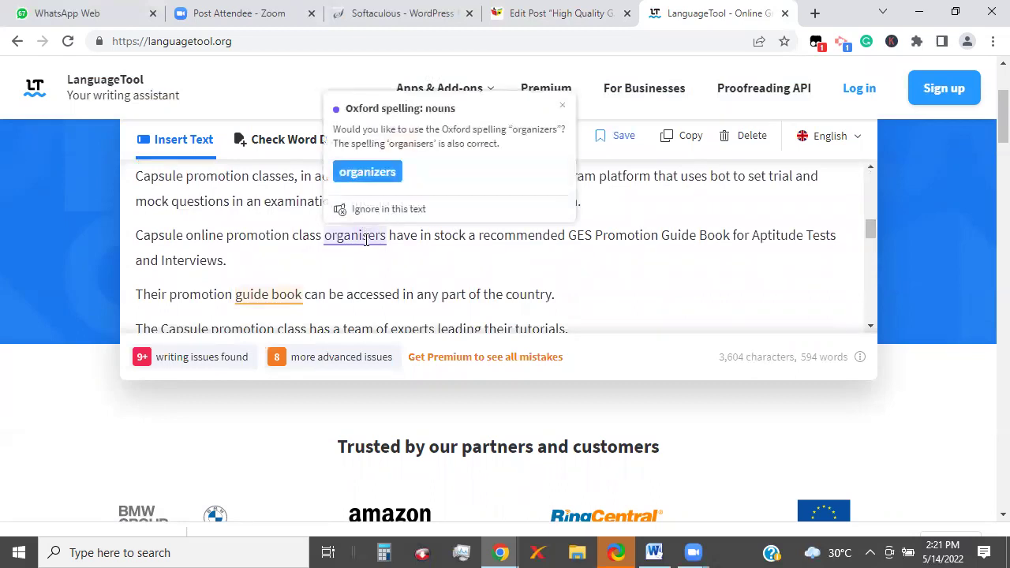
left_click(366, 237)
key("Delete")
type("z")
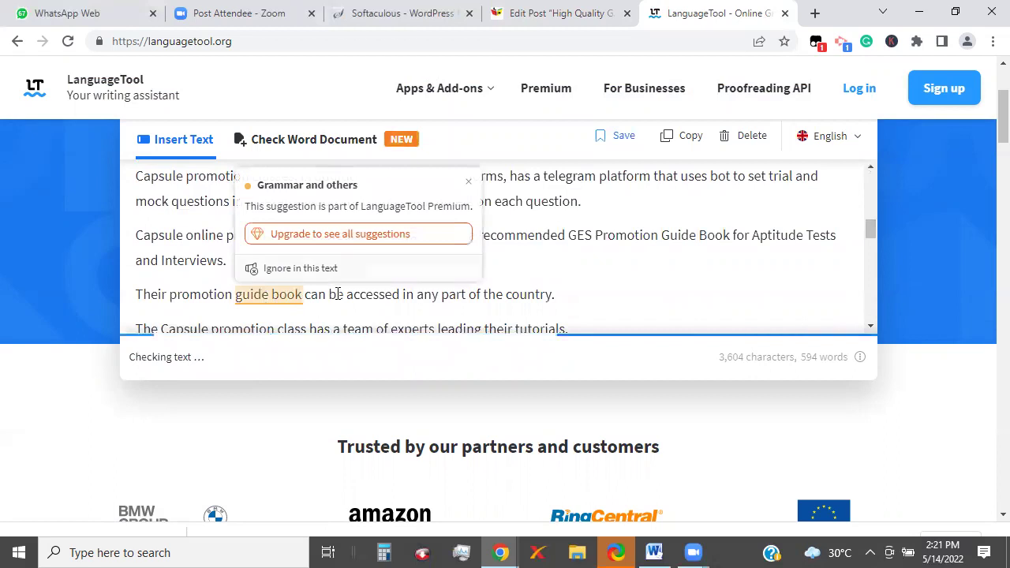
- Accept the apostrophe correction "results'" in the phrase "statistics of the results analysis reveals"
left_click_drag(869, 232, 873, 245)
left_click(629, 289)
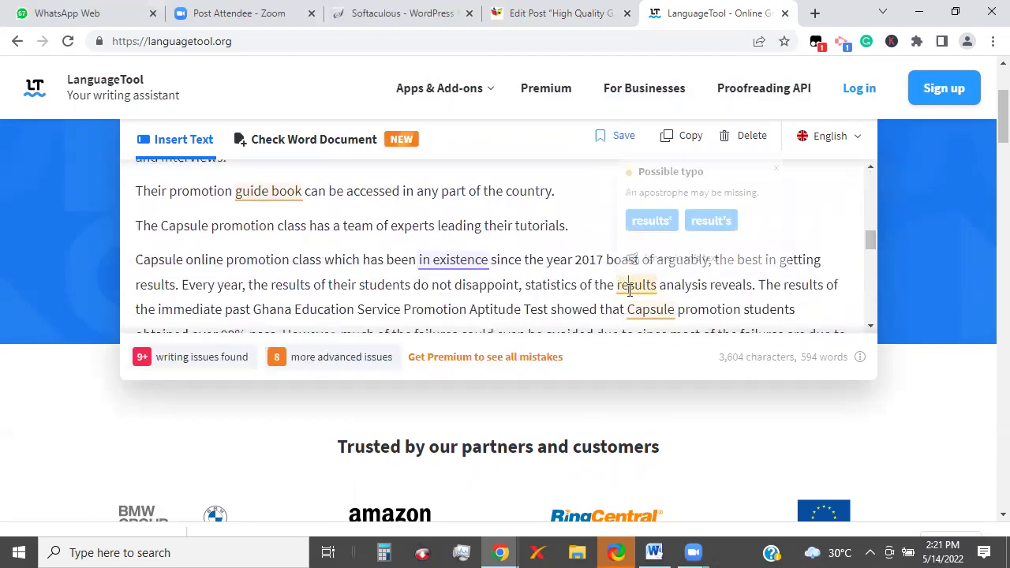
left_click(673, 227)
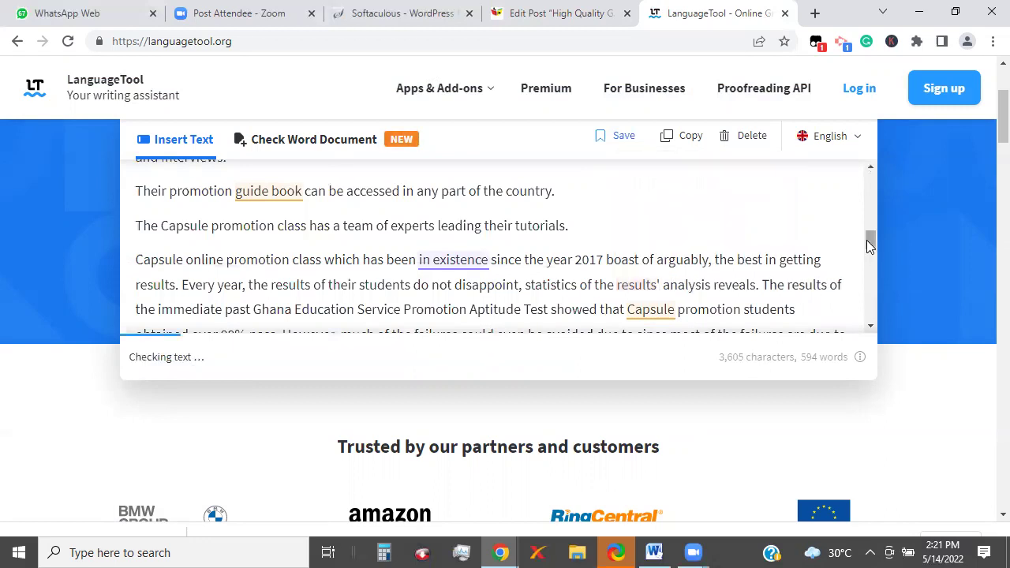
- Examine LanguageTool's suggestions for "Capsule" and "Cafe'" in the paragraph about exam results and failures
scroll(873, 246, "down", 1)
left_click(643, 243)
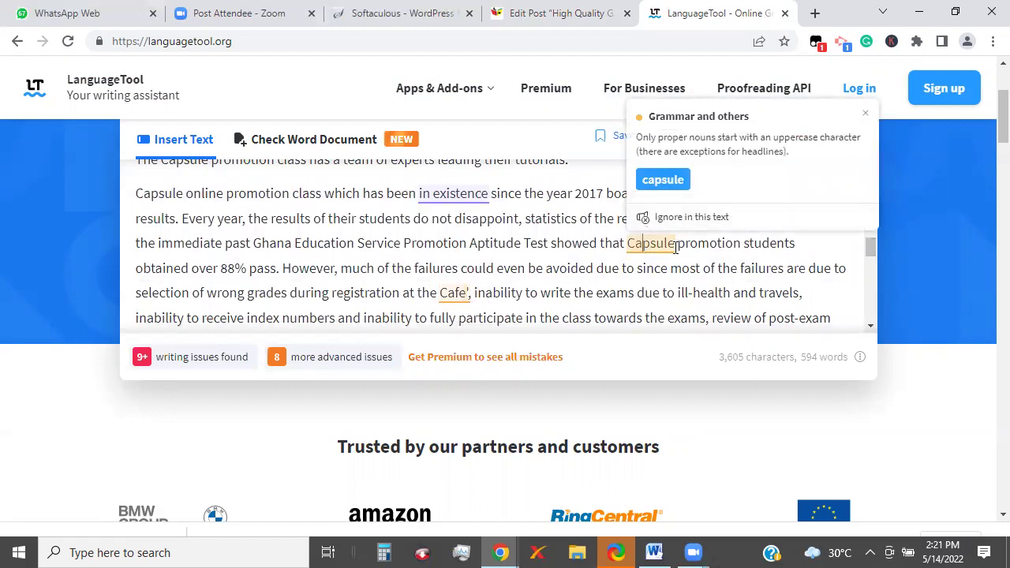
left_click(676, 245)
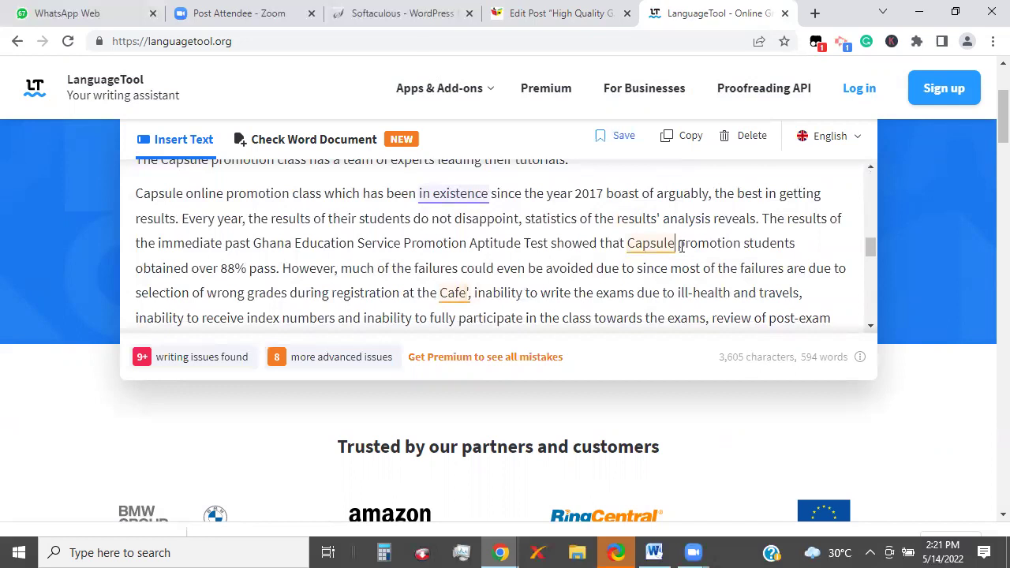
left_click_drag(681, 246, 685, 246)
left_click(656, 245)
left_click(455, 301)
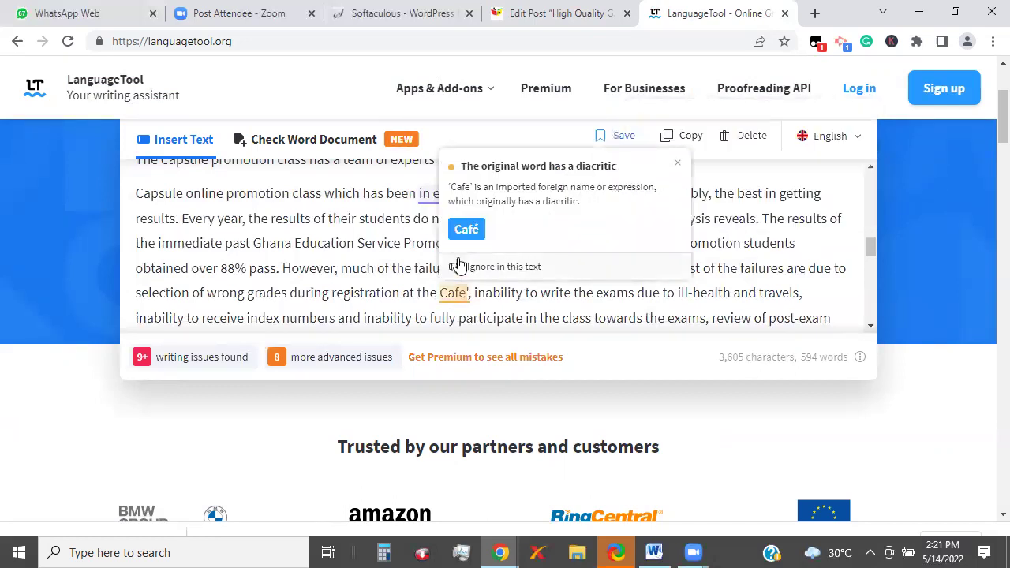
left_click(506, 295)
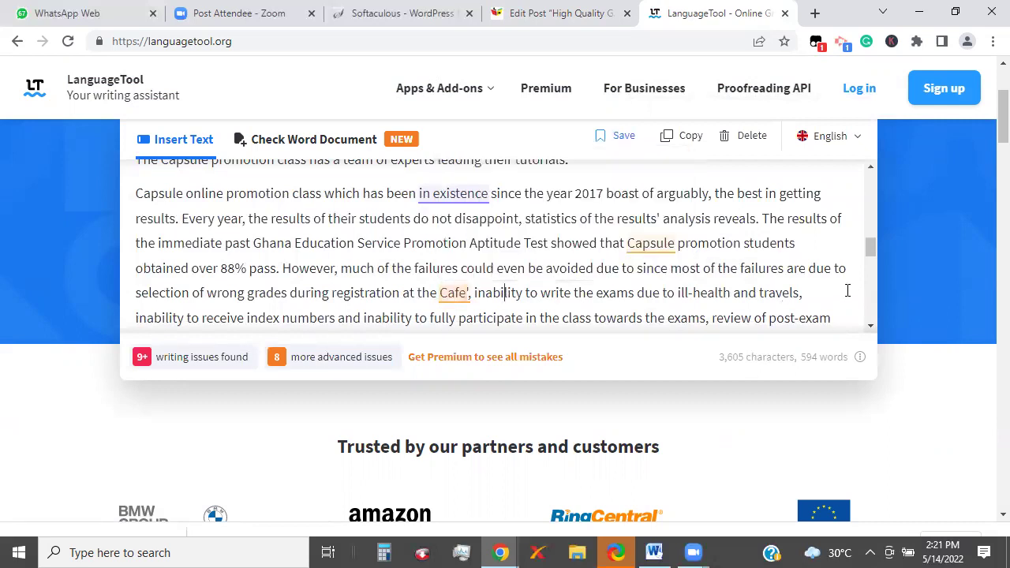
- Accept the missing comma after "reasons" in the sentence beginning "It is because of these"
left_click_drag(873, 254, 874, 266)
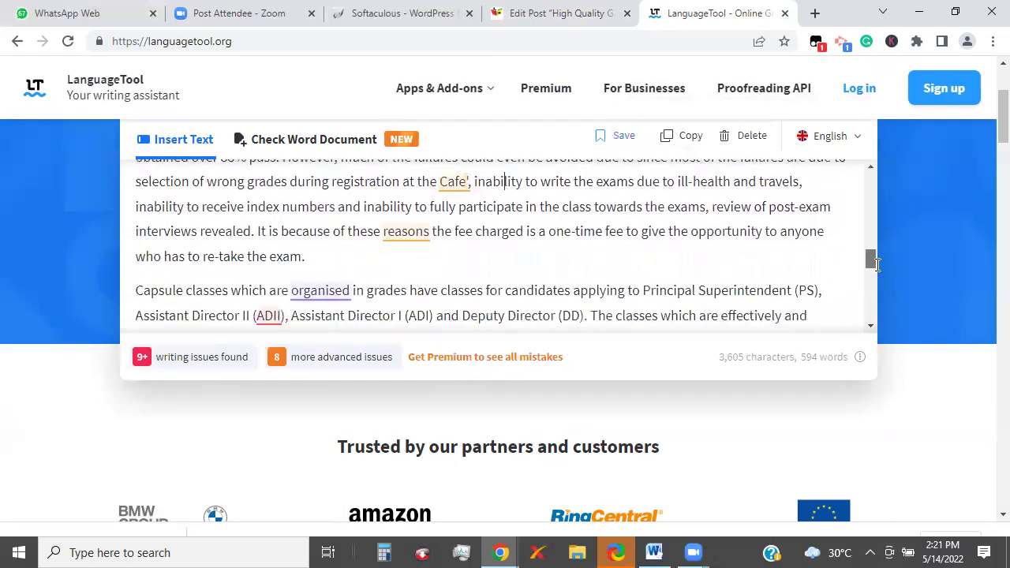
left_click(412, 237)
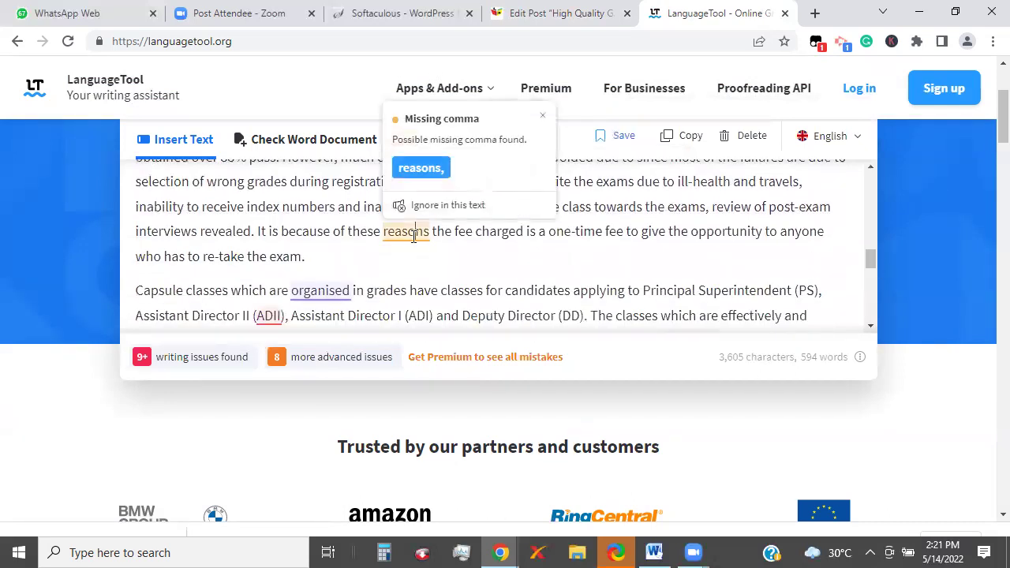
left_click(421, 169)
- Hyphenate "one-time" in the sentence about the Fifty Ghana Cedis fee and check the "Capsule" suggestion in the next paragraph
left_click_drag(871, 260, 875, 273)
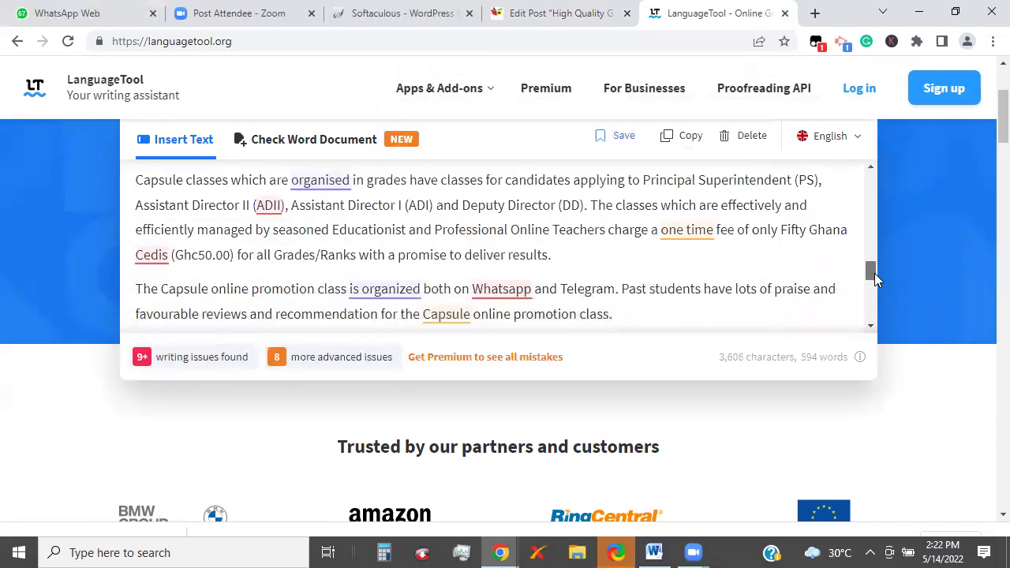
left_click(701, 234)
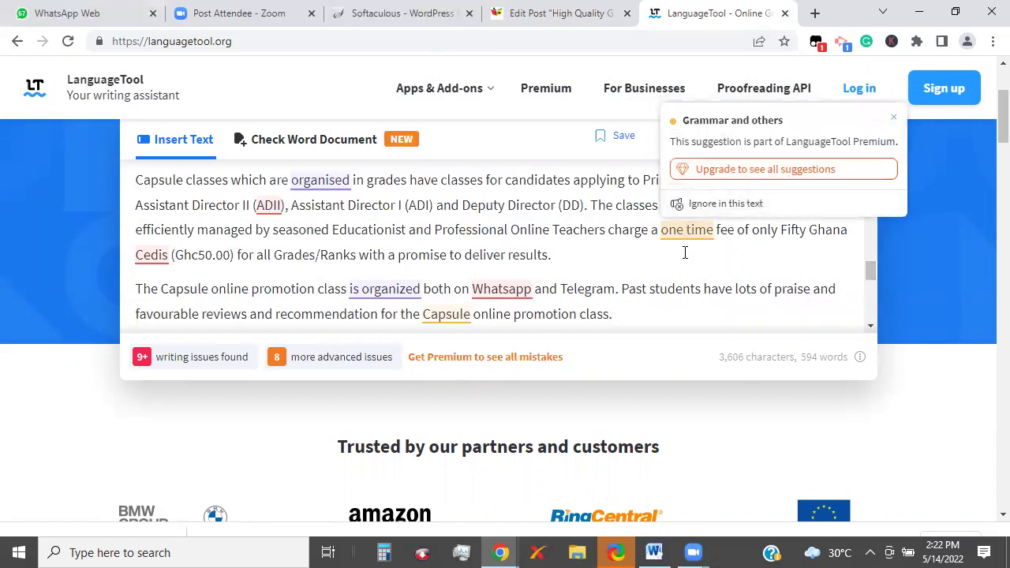
key("BackSpace")
type("-")
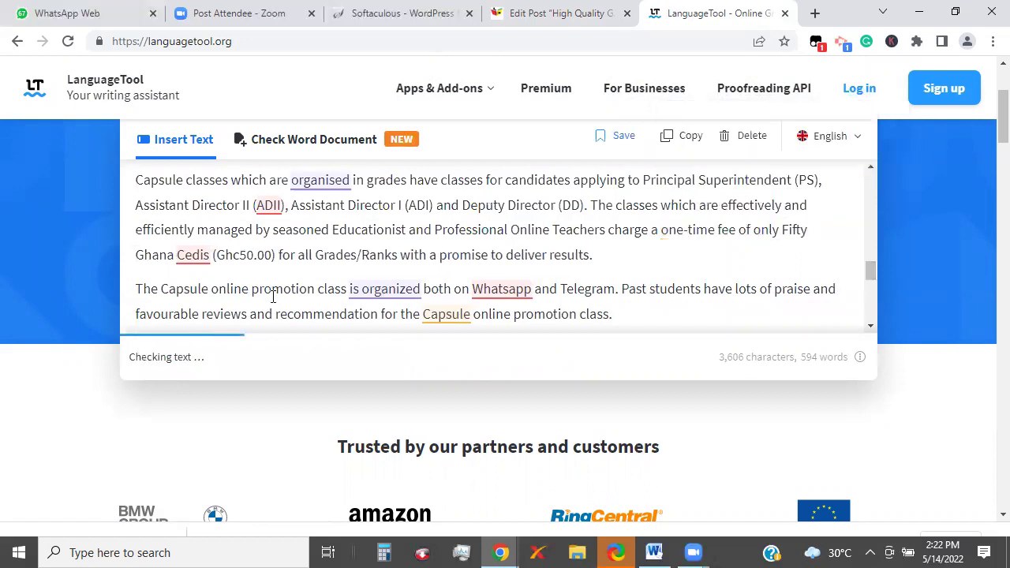
left_click(439, 314)
left_click(511, 315)
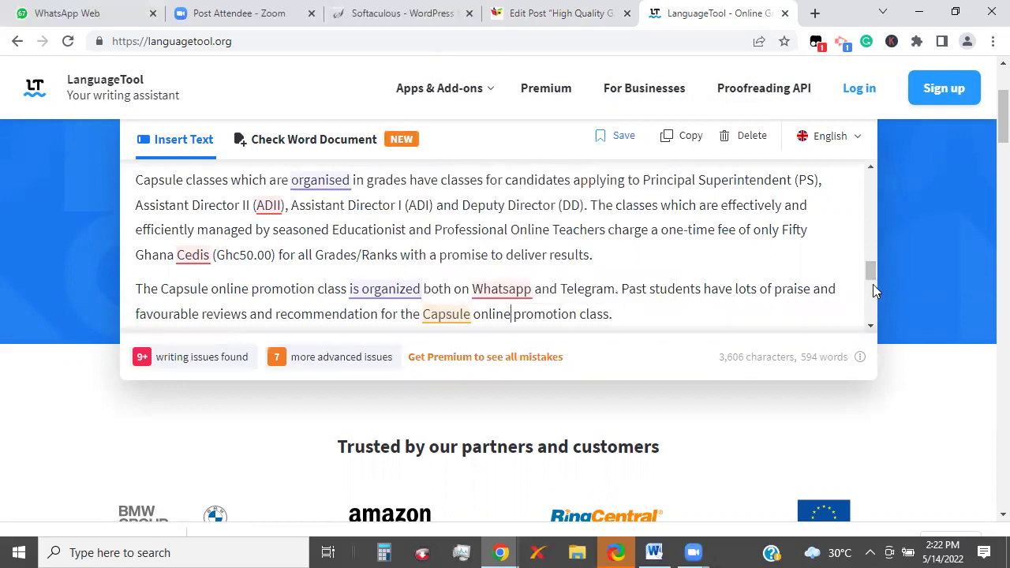
- Join "guide book" into "guidebook" in the paragraph about the nationally recommended PROMOTION CAPSULE book
left_click_drag(873, 265, 874, 311)
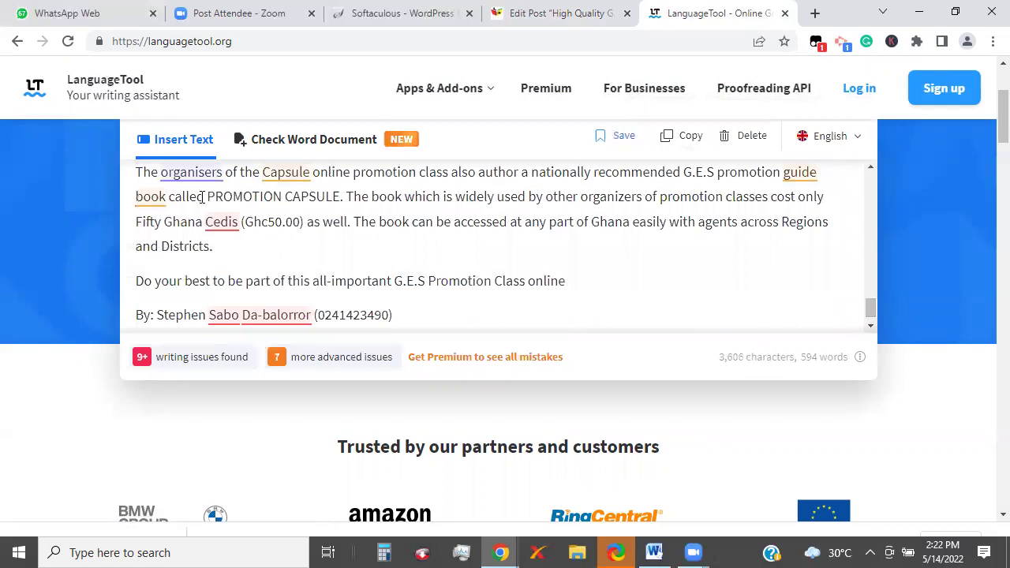
left_click(144, 198)
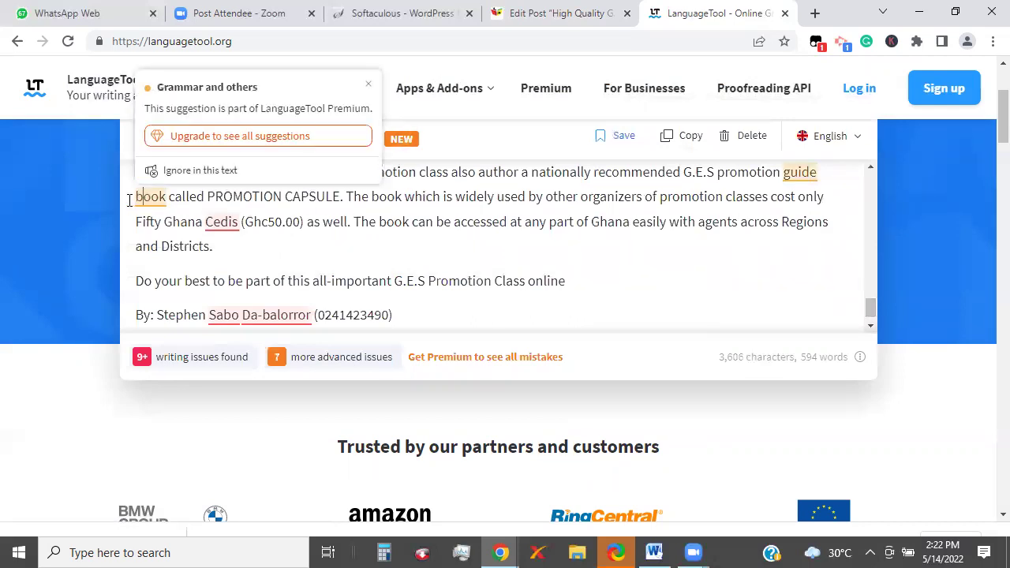
key("Escape")
key("BackSpace")
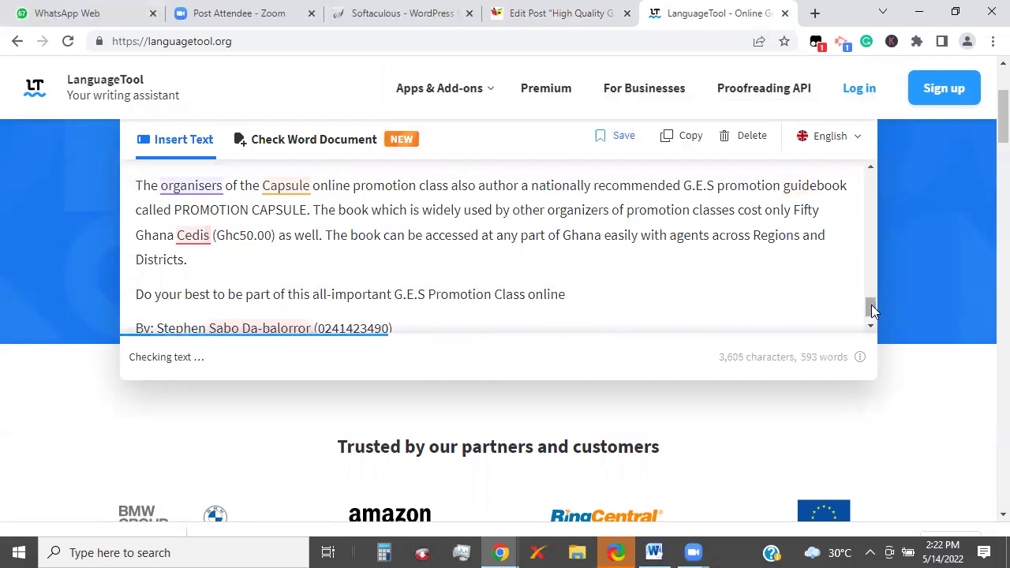
- Cut the entire corrected text from LanguageTool and replace the post body with it in the WordPress Edit Post tab
left_click_drag(873, 312, 874, 315)
left_click(616, 284)
key("ctrl+a")
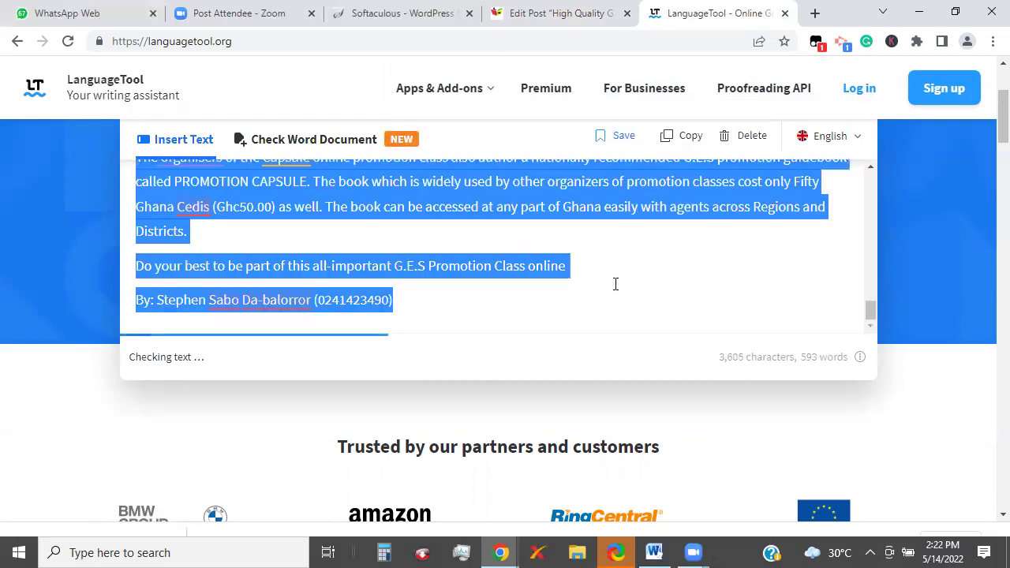
key("ctrl+x")
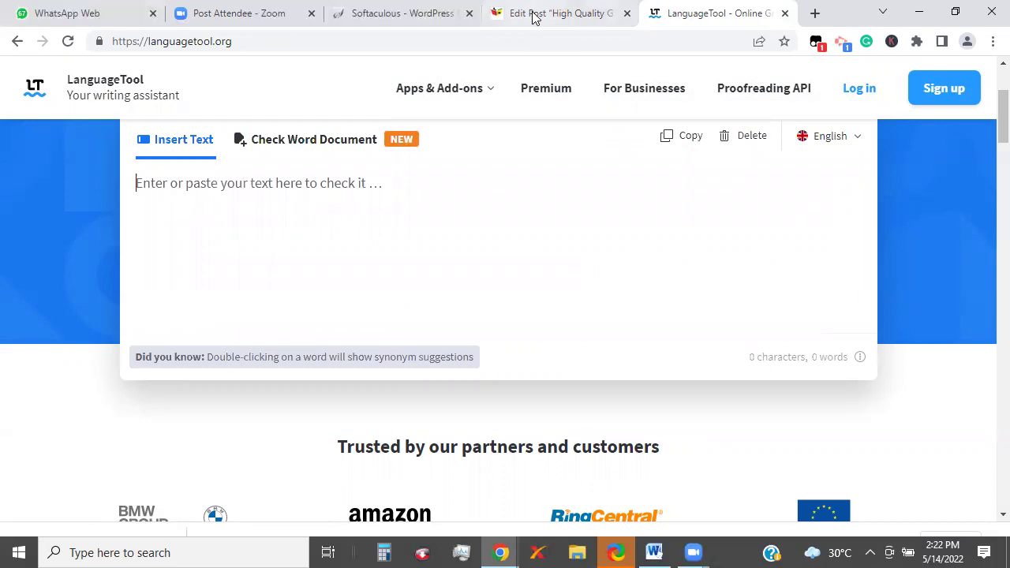
left_click(533, 16)
key("Delete")
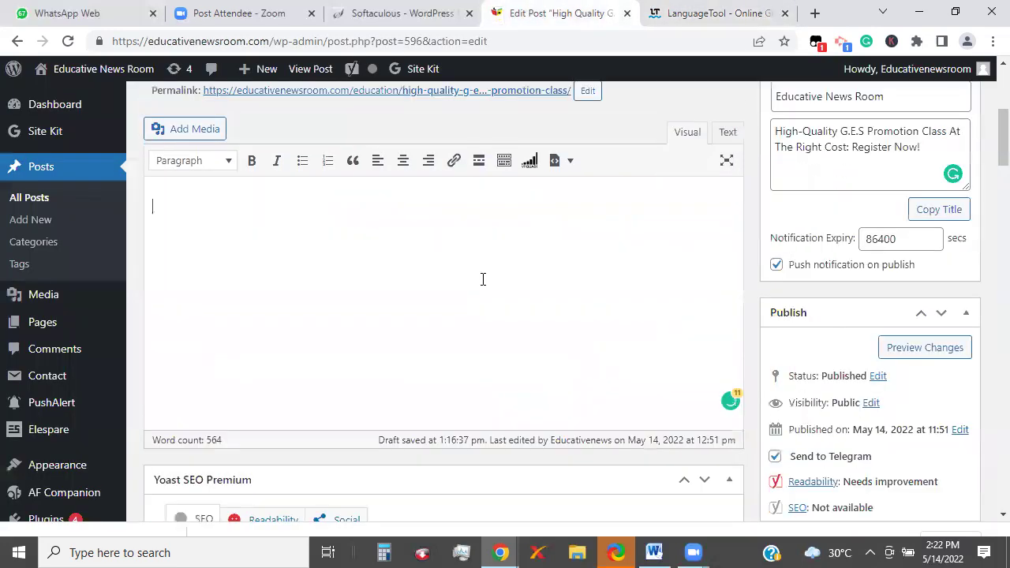
key("ctrl+v")
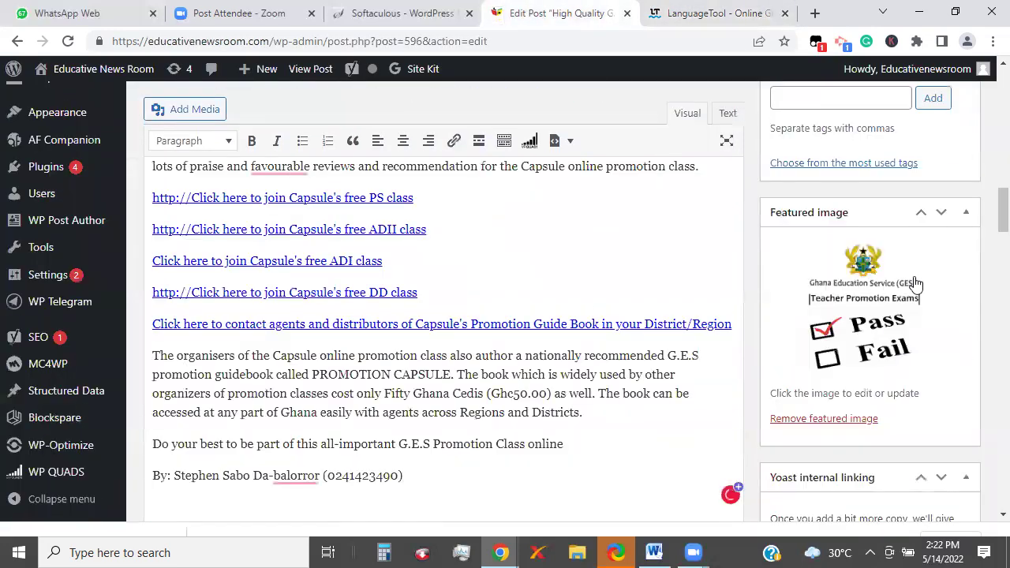
- In the paragraph on the class existing since 2017, insert "as" before "statistics of the results'" and change "boast" to "boasts"
left_click_drag(999, 213, 985, 169)
mouse_move(636, 307)
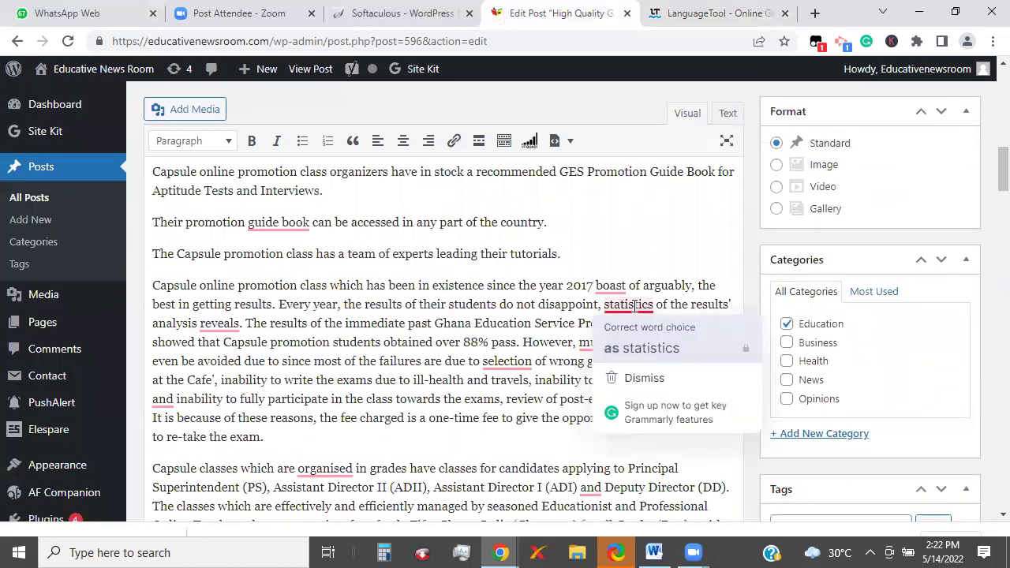
left_click(606, 308)
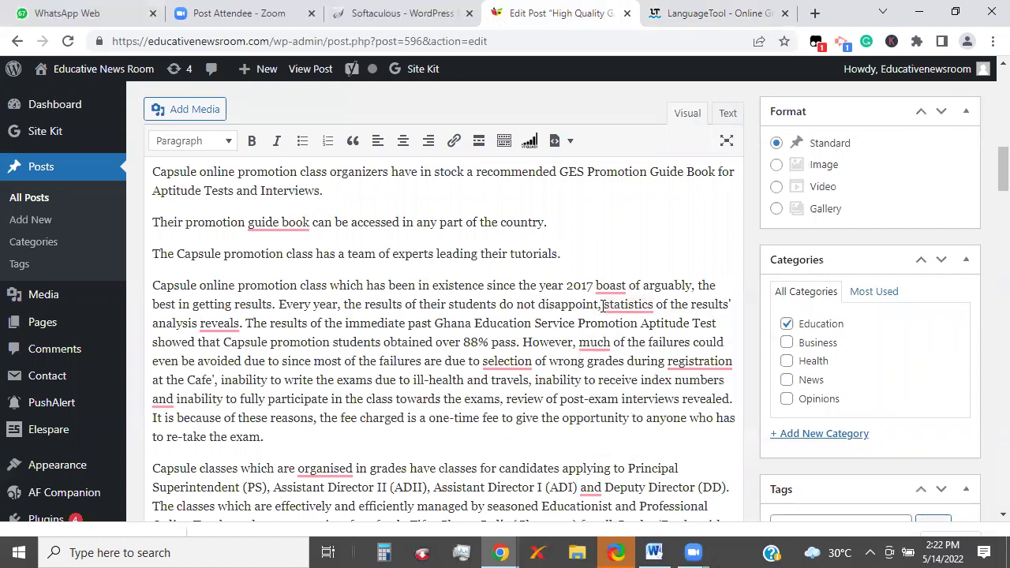
type("as")
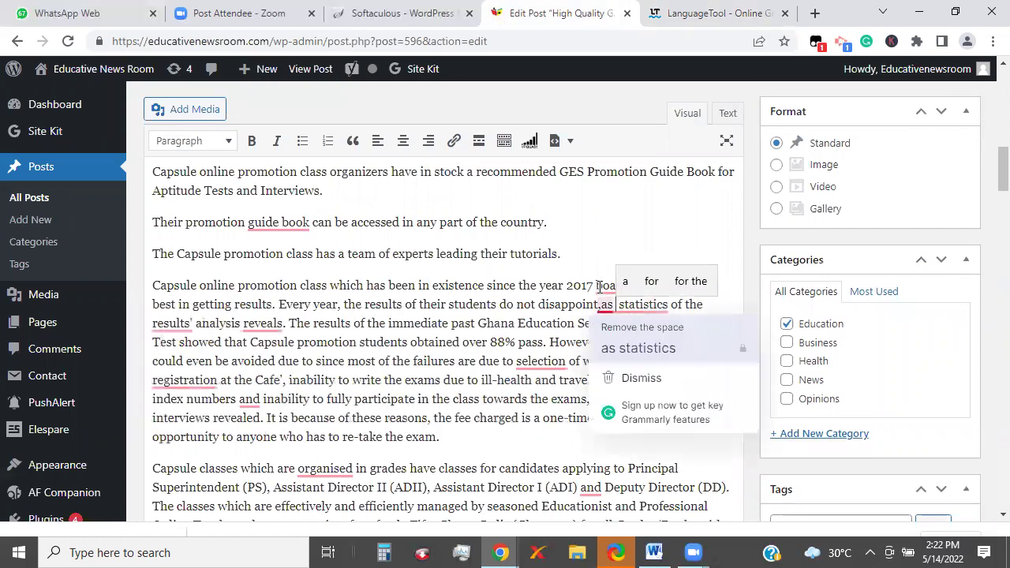
mouse_move(598, 289)
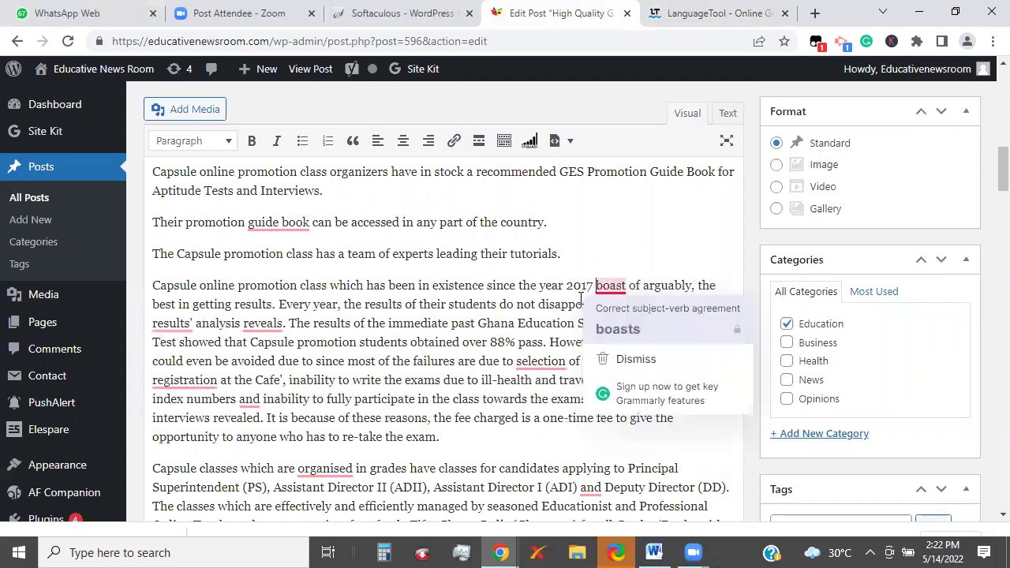
type("s")
left_click(626, 304)
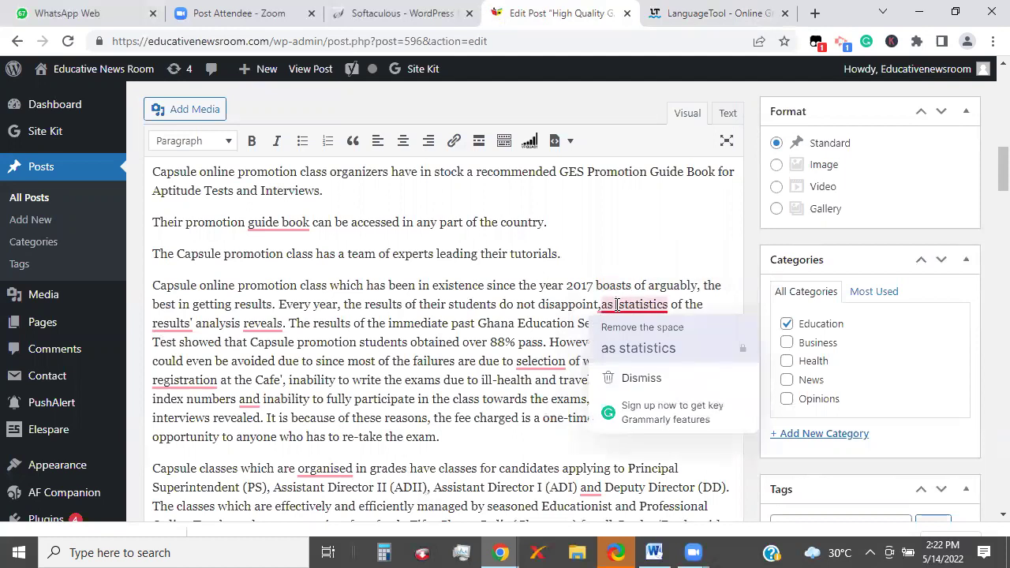
left_click(611, 325)
- Change "much of the failures" to "many of the failures" and insert "the" before "selection of wrong grades"
mouse_move(610, 347)
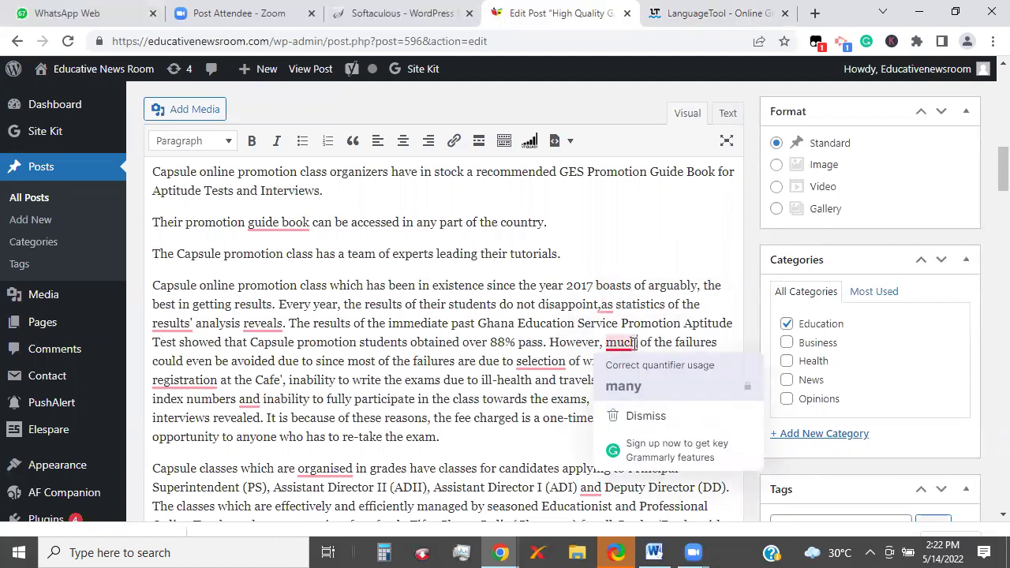
left_click(624, 385)
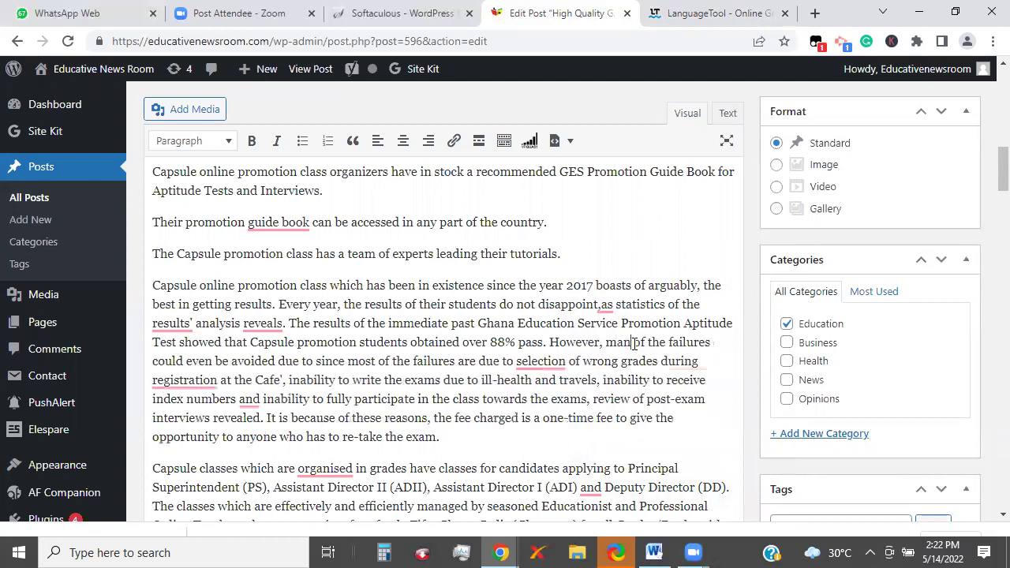
left_click(518, 365)
type("the")
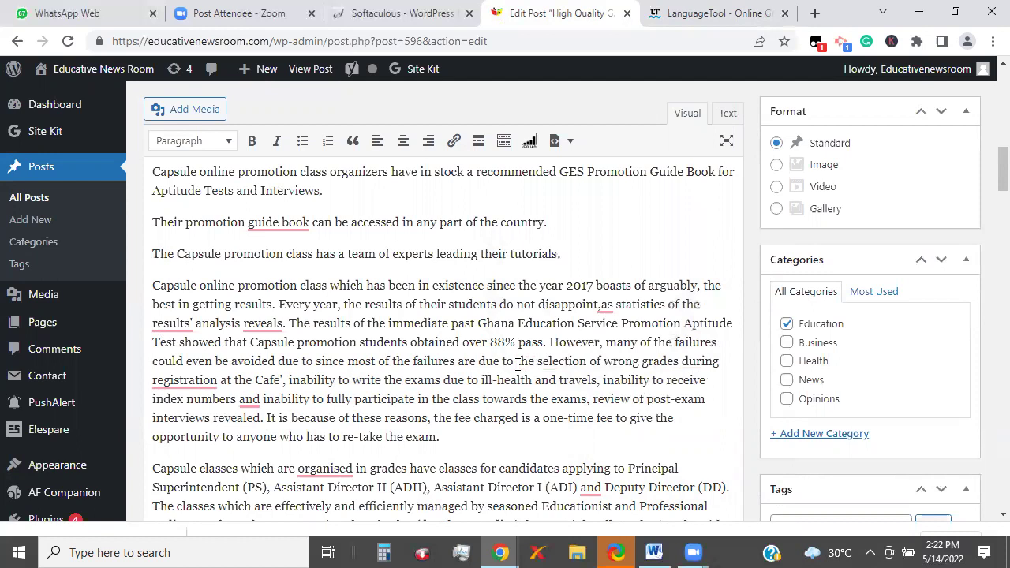
- Change "results'" to "result" before "analysis" and replace the comma between "disappoint" and "as statistics" with a space
mouse_move(256, 328)
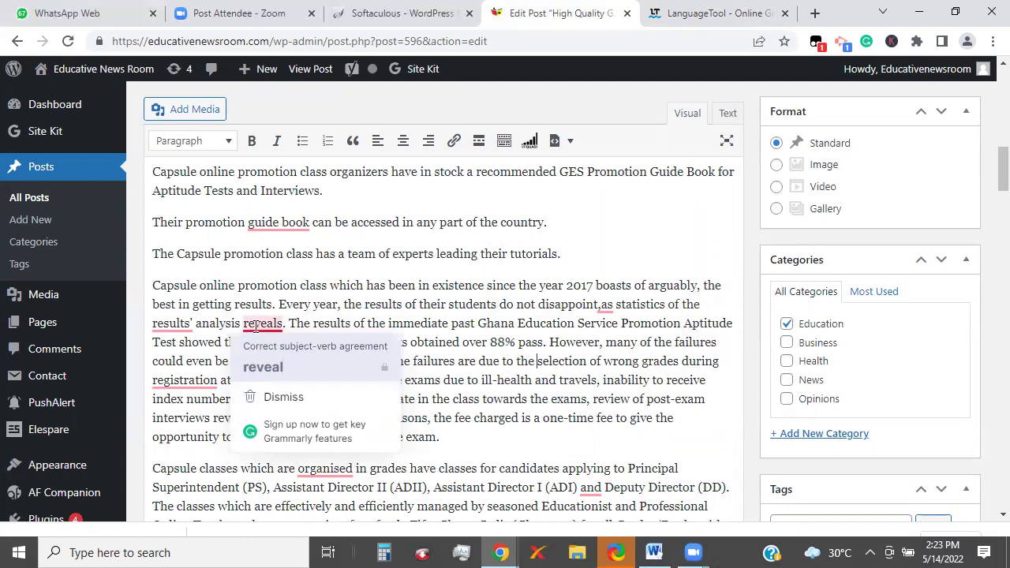
mouse_move(190, 323)
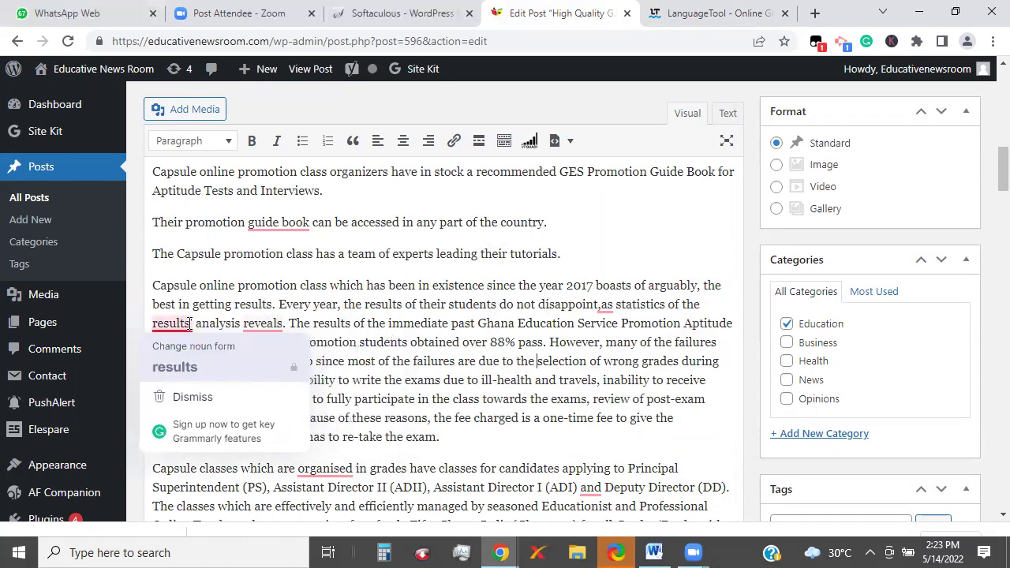
left_click(174, 367)
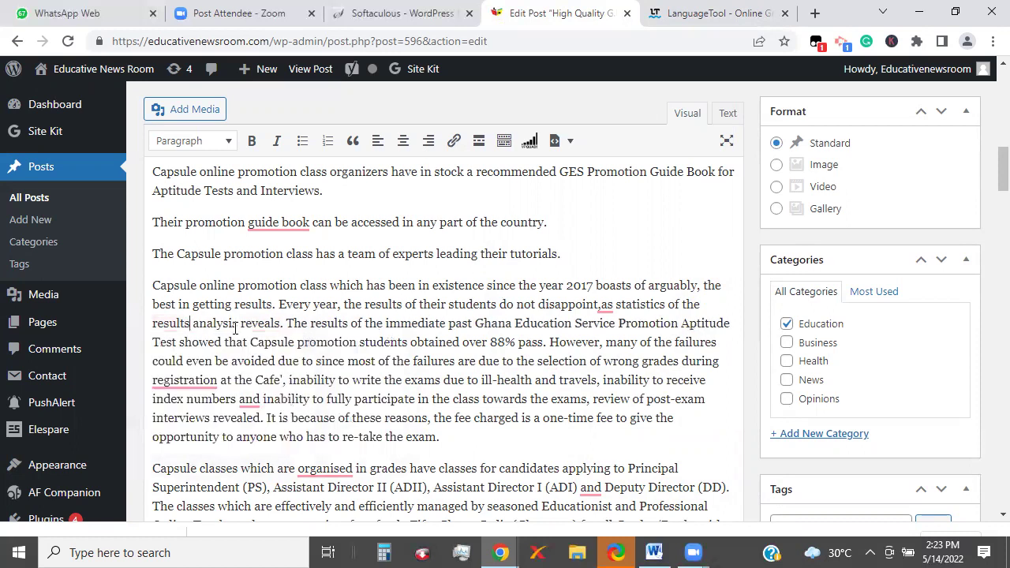
mouse_move(278, 326)
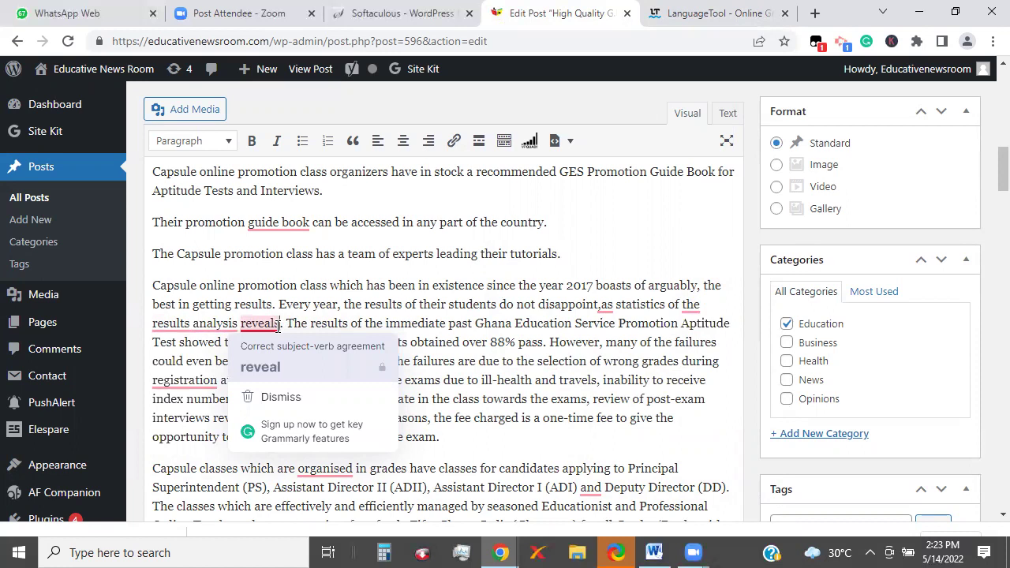
left_click(191, 324)
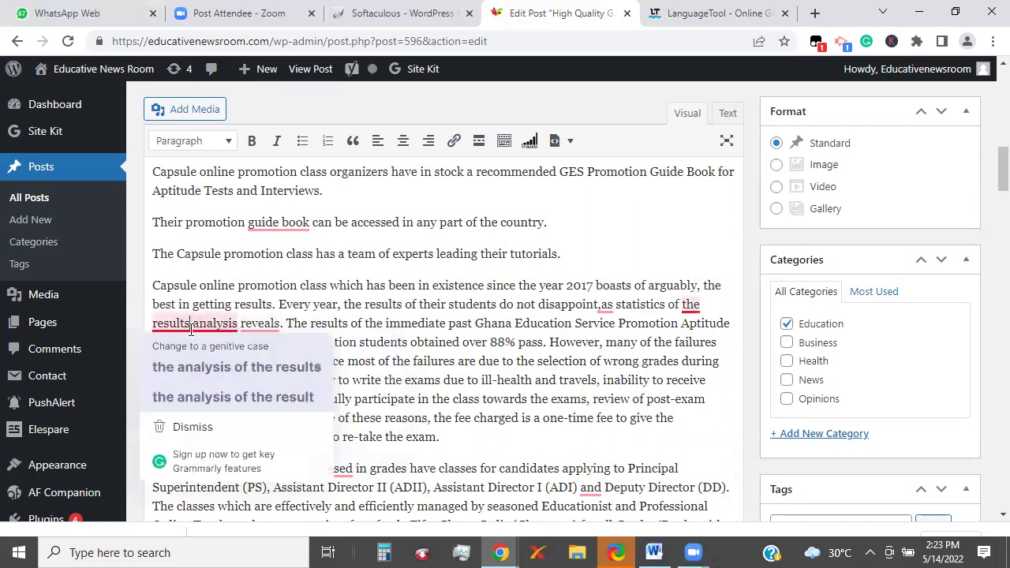
key("BackSpace")
mouse_move(235, 325)
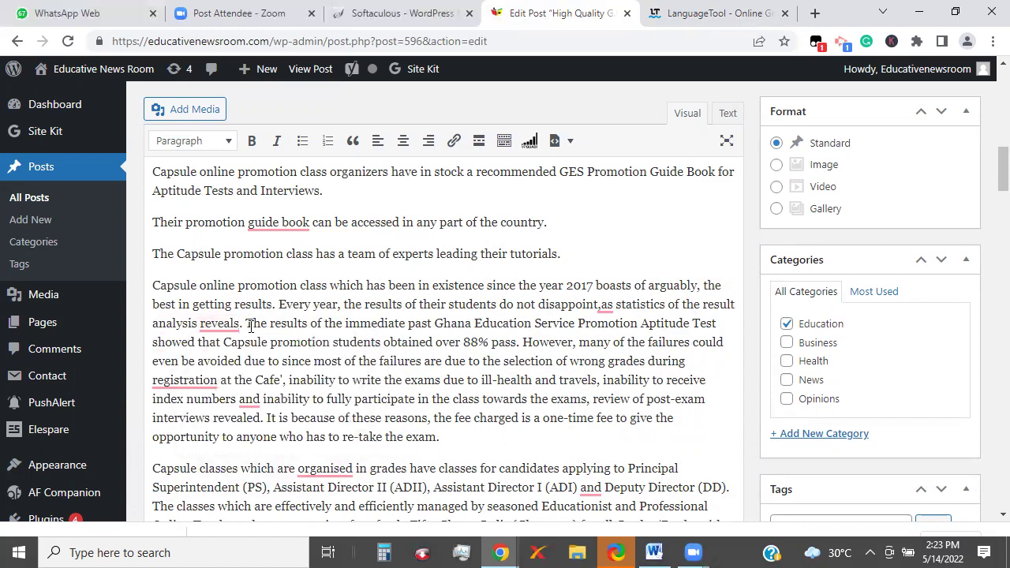
left_click(606, 306)
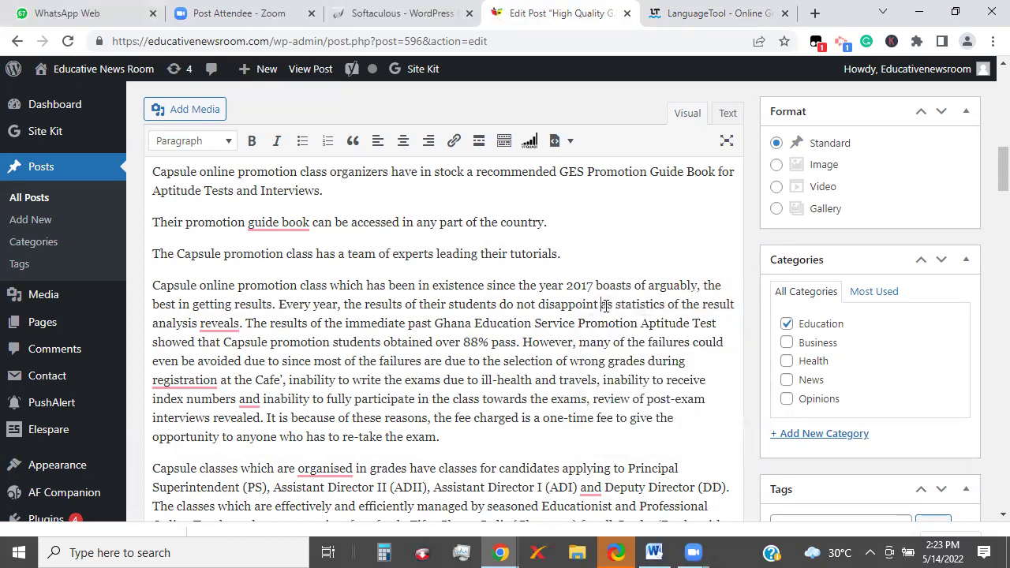
- Insert "the" before "registration at the Cafe'" and add a comma after "index numbers" in the same paragraph
mouse_move(184, 384)
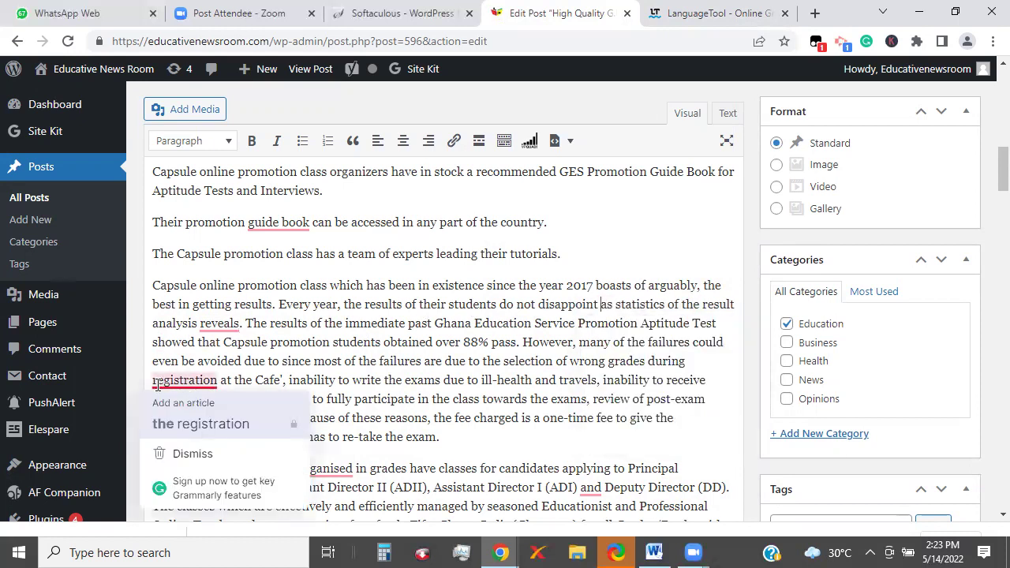
left_click(155, 381)
type("the")
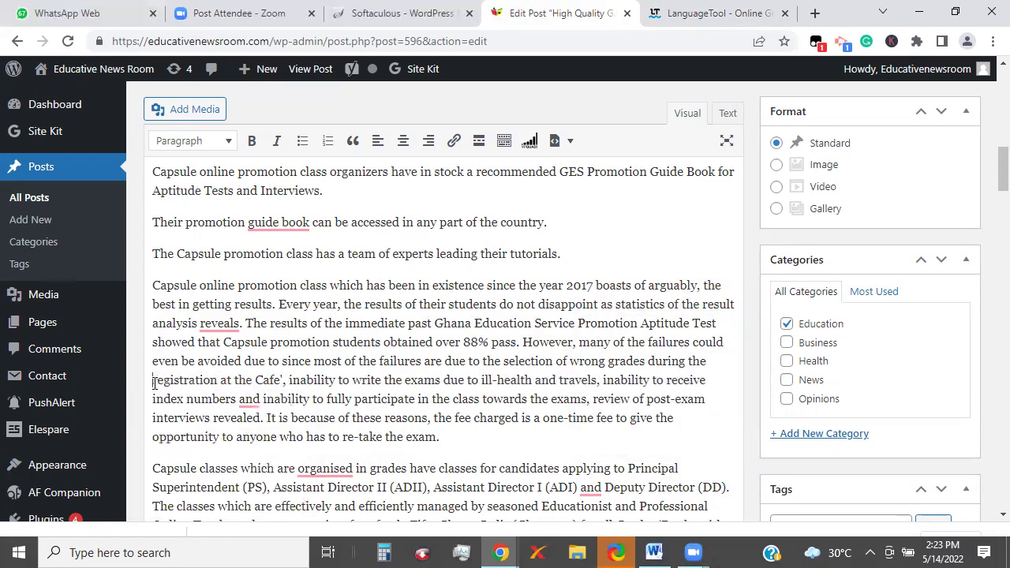
mouse_move(241, 401)
left_click(258, 307)
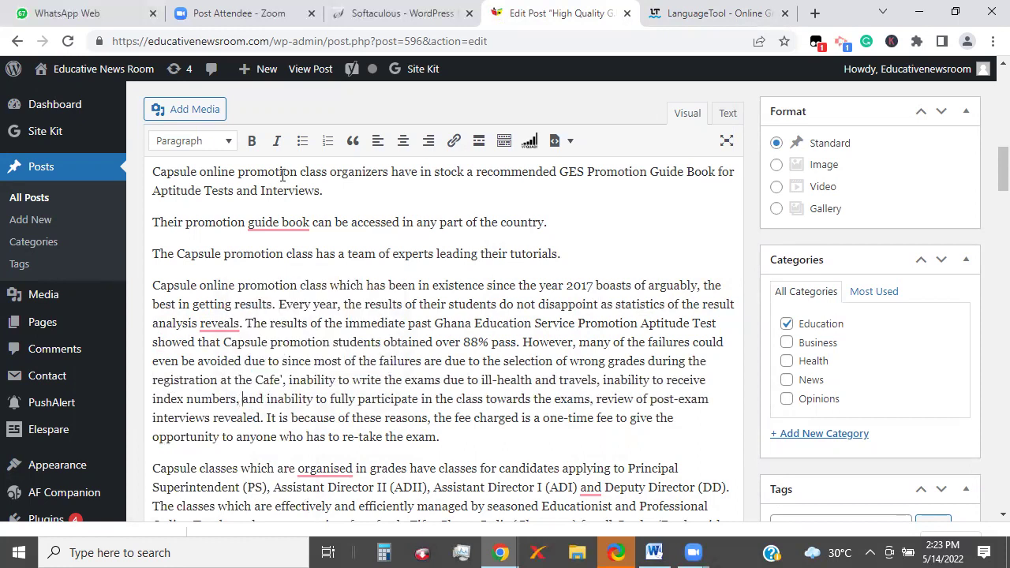
- Join "guide book" into "guidebook" in the line about nationwide access and respell "organised" as "organized" in the Capsule classes paragraph
mouse_move(281, 222)
left_click(268, 265)
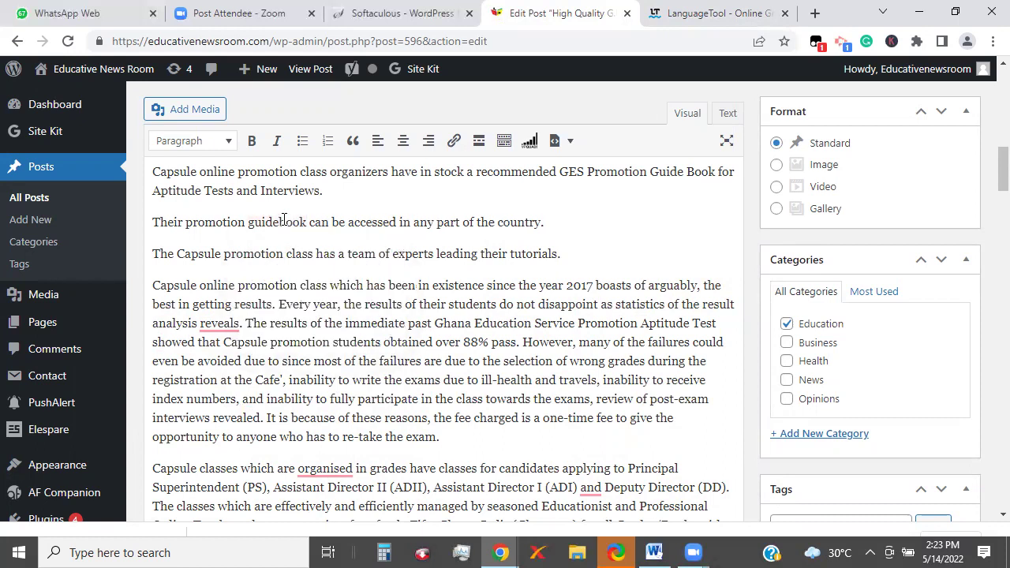
left_click(342, 467)
key("BackSpace")
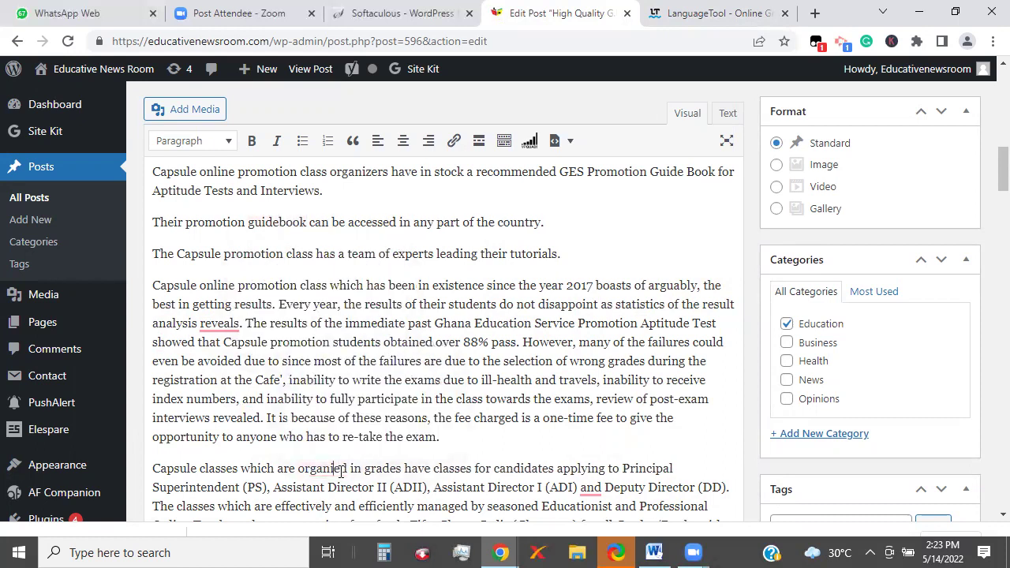
type("z")
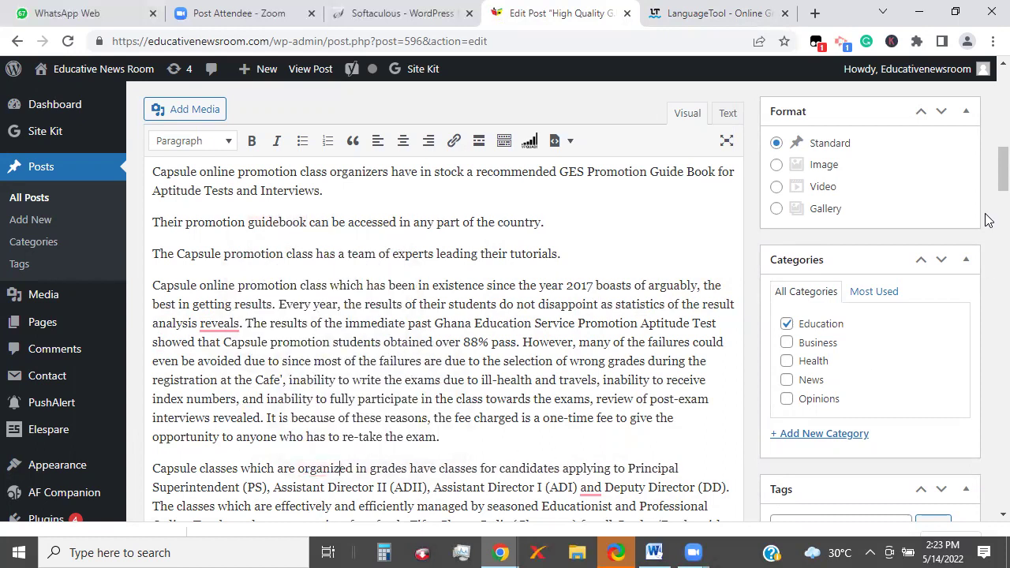
- Respell "organisers" as "organizers" at the start of the PROMOTION CAPSULE paragraph near the end of the post
scroll(986, 198, "down", 4)
scroll(987, 204, "down", 3)
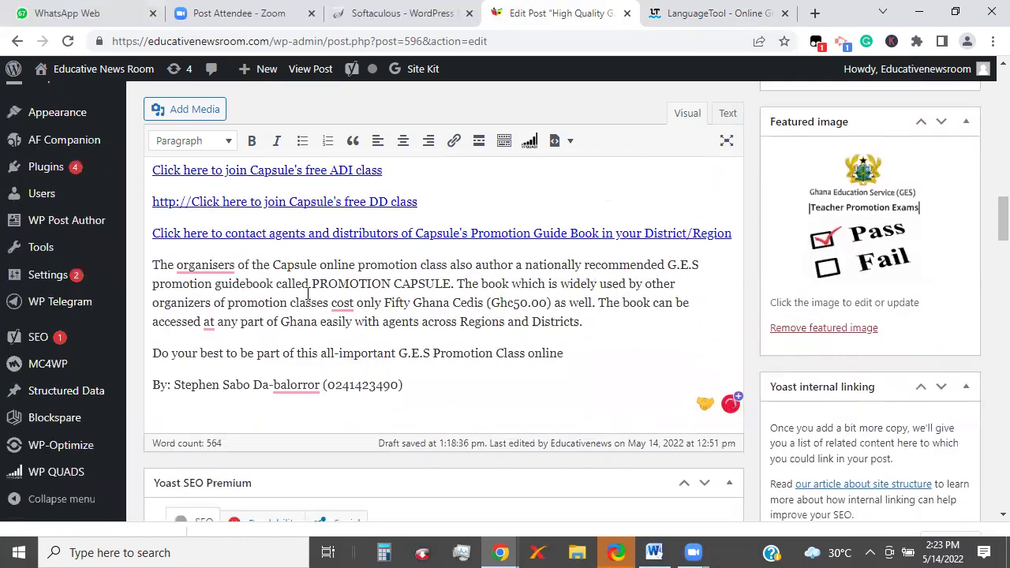
mouse_move(218, 268)
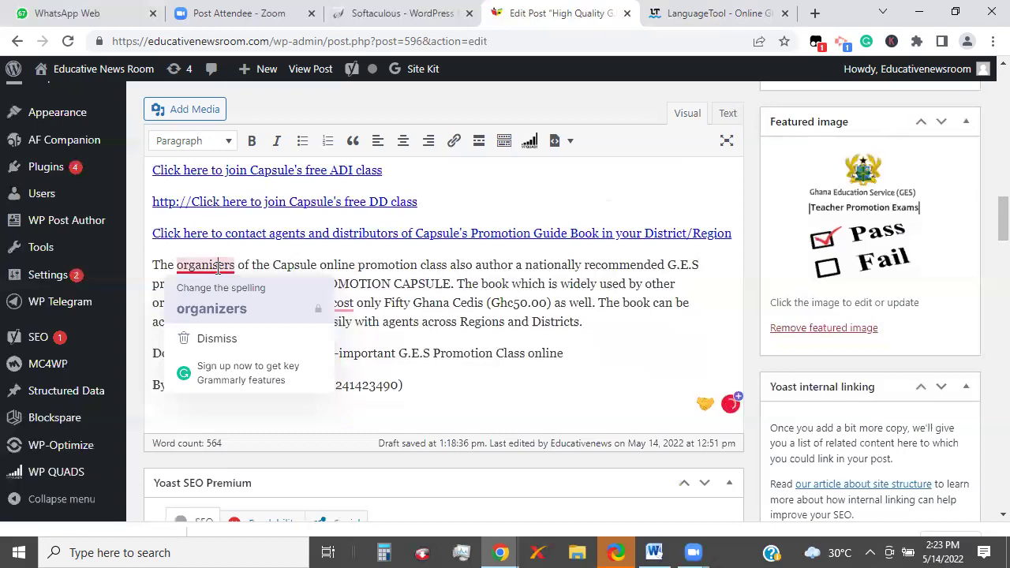
left_click(218, 268)
key("Delete")
type("z")
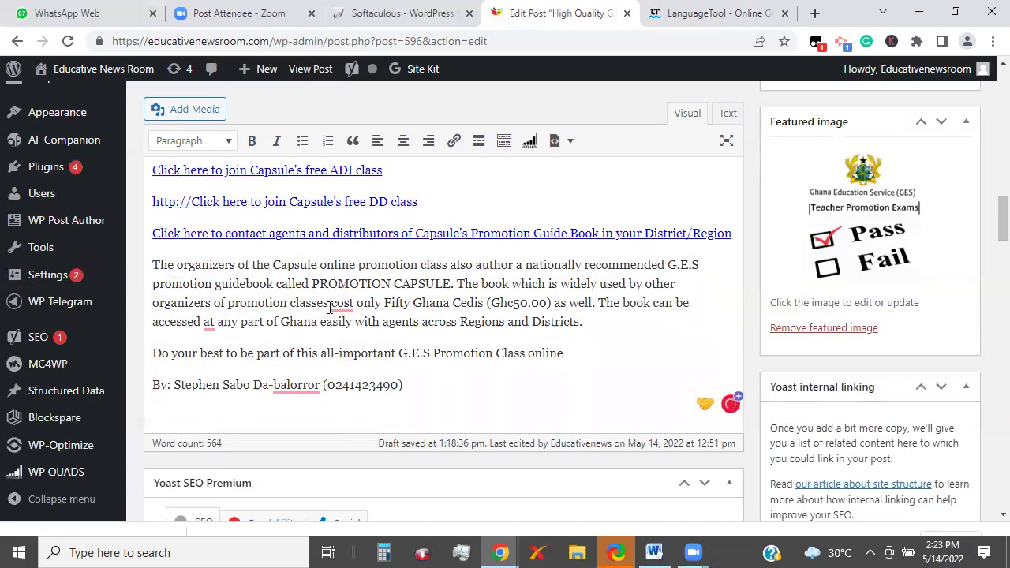
- Change "cost only Fifty Ghana Cedis" to "costs only" and "accessed at any part" to "accessed in any part" in the PROMOTION CAPSULE paragraph
mouse_move(336, 308)
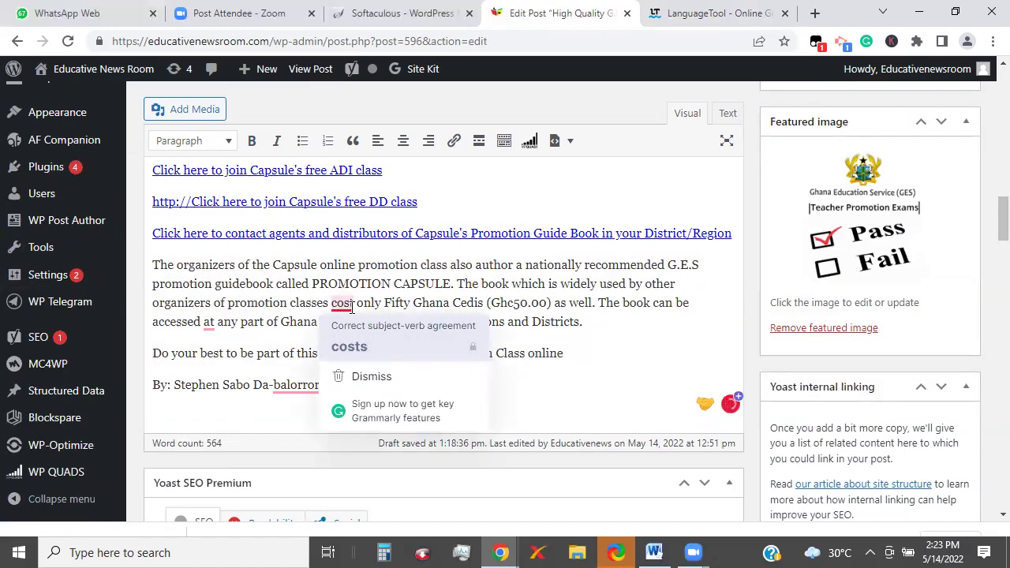
left_click(349, 347)
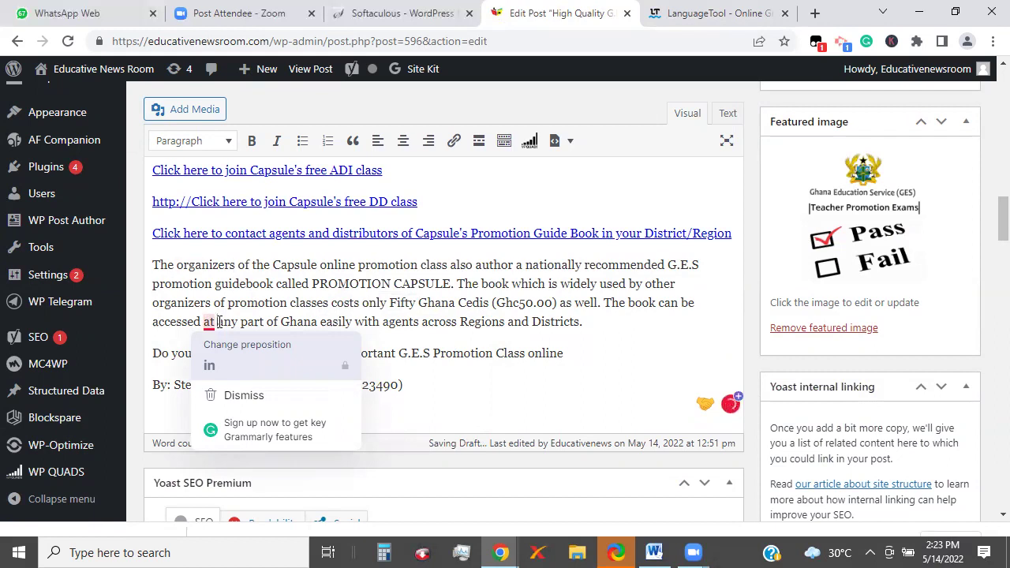
key("Delete")
key("Delete")
key("Delete")
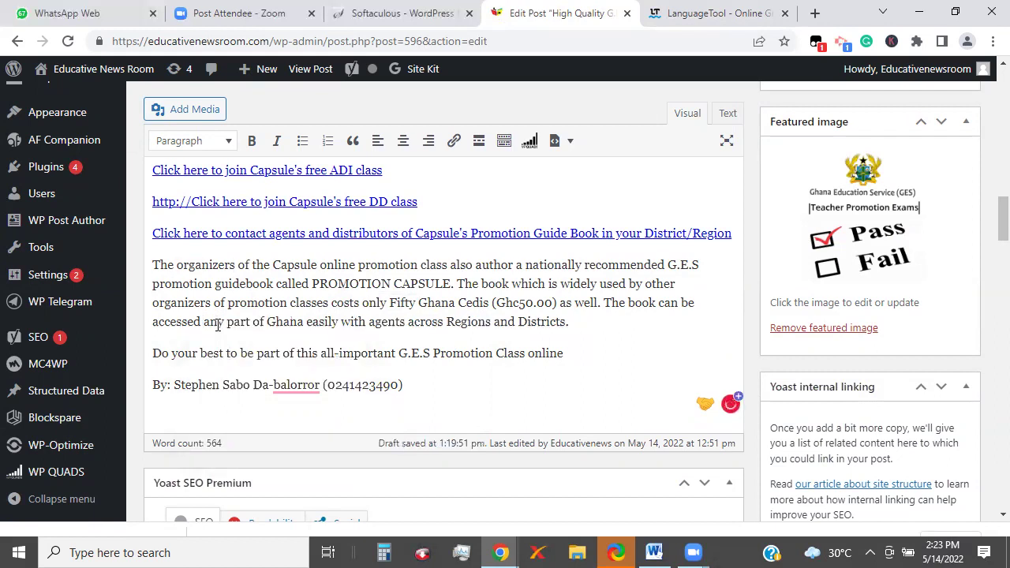
type("in")
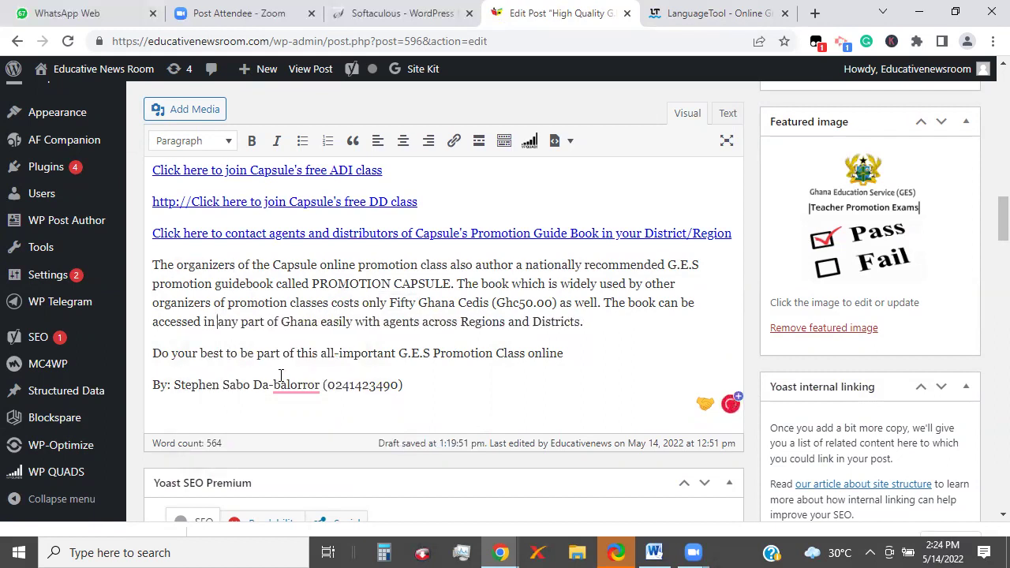
- Examine the prominent words in the Yoast SEO Insights section
left_click_drag(988, 220, 988, 329)
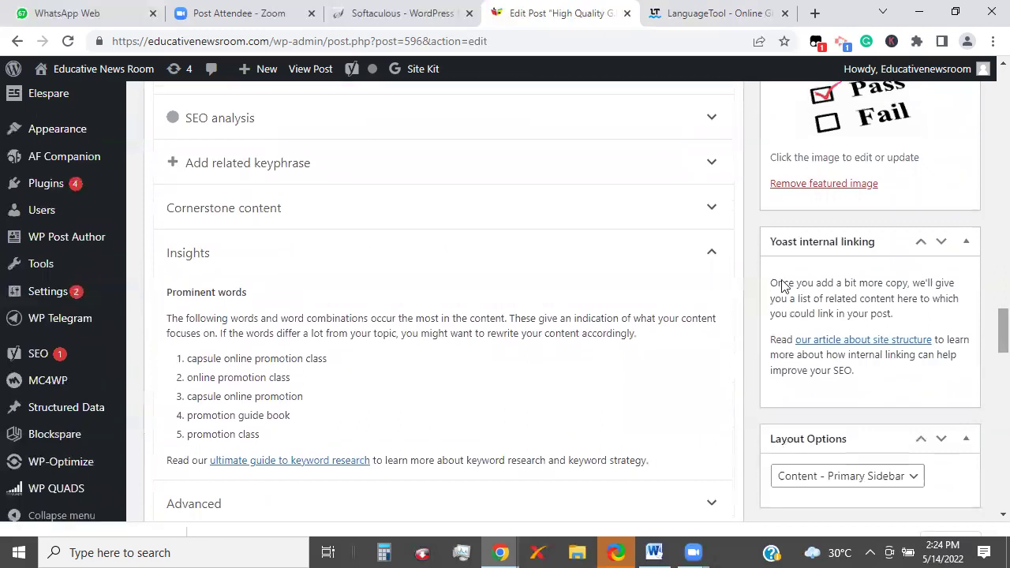
left_click(719, 262)
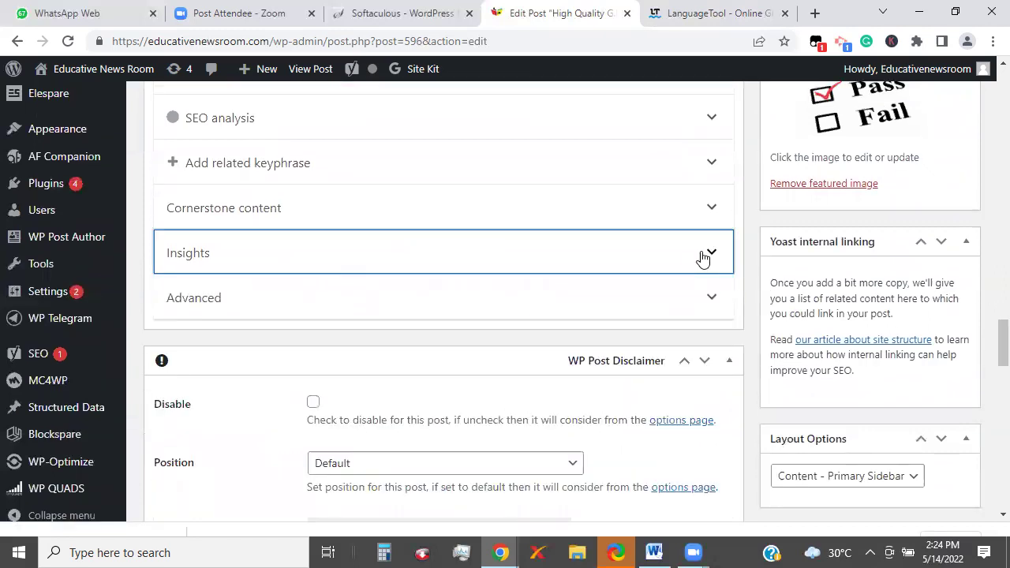
left_click(703, 260)
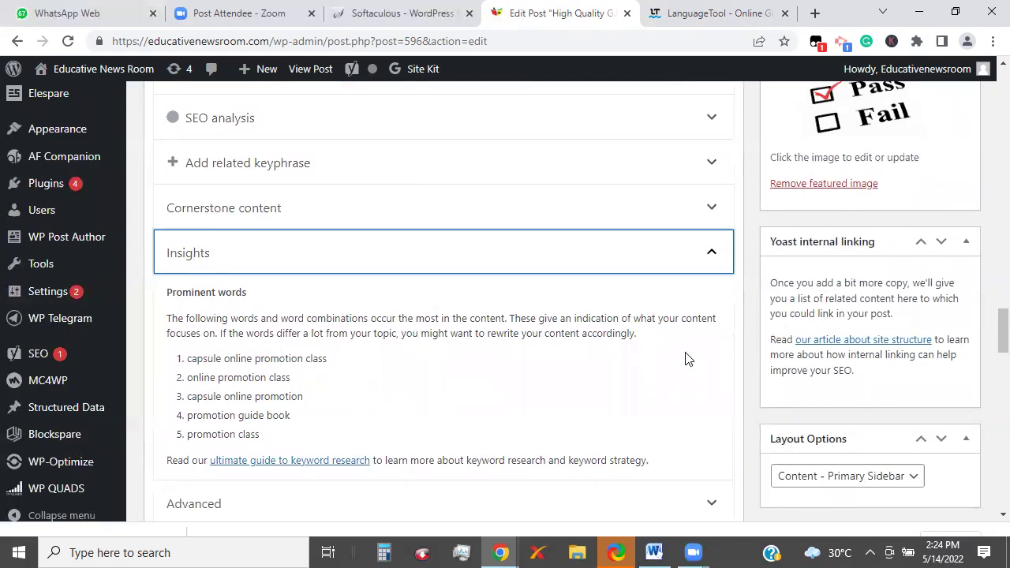
- Copy the phrase "G.E.S Promotion Class" from the post title
left_click_drag(1002, 331, 988, 81)
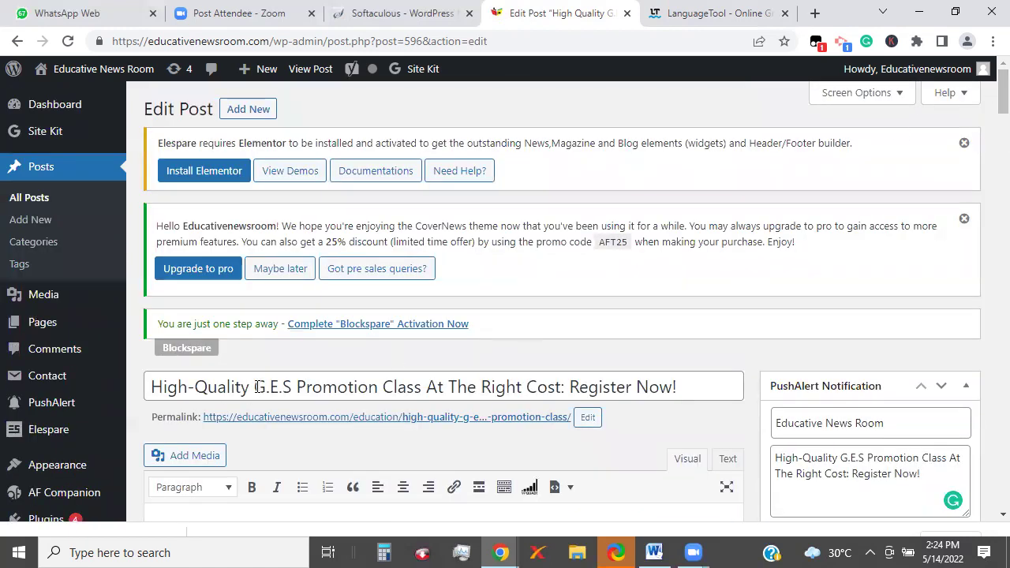
left_click_drag(257, 387, 563, 386)
double_click(396, 387)
triple_click(396, 387)
left_click(393, 387)
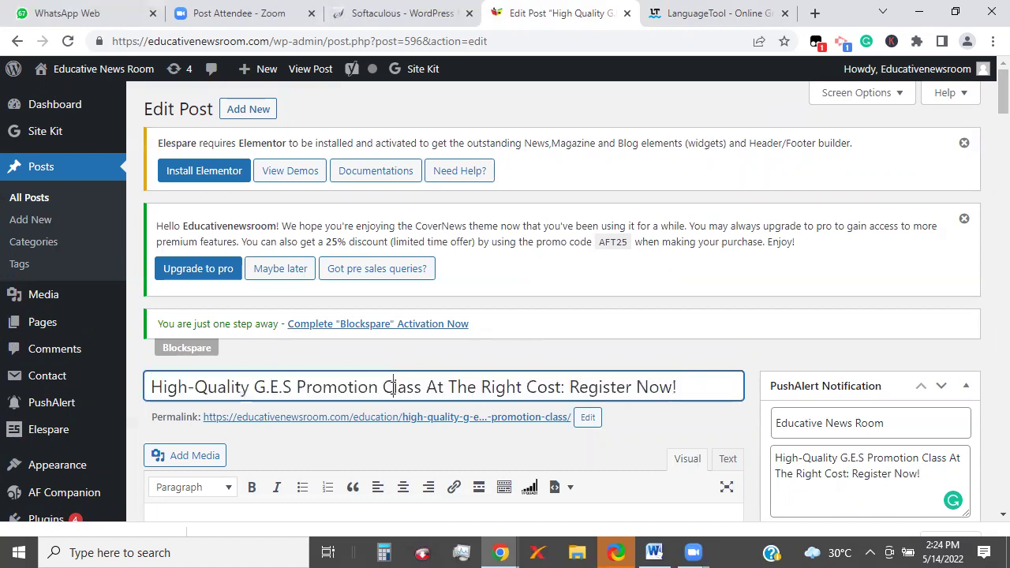
left_click_drag(255, 387, 420, 386)
key("ctrl+c")
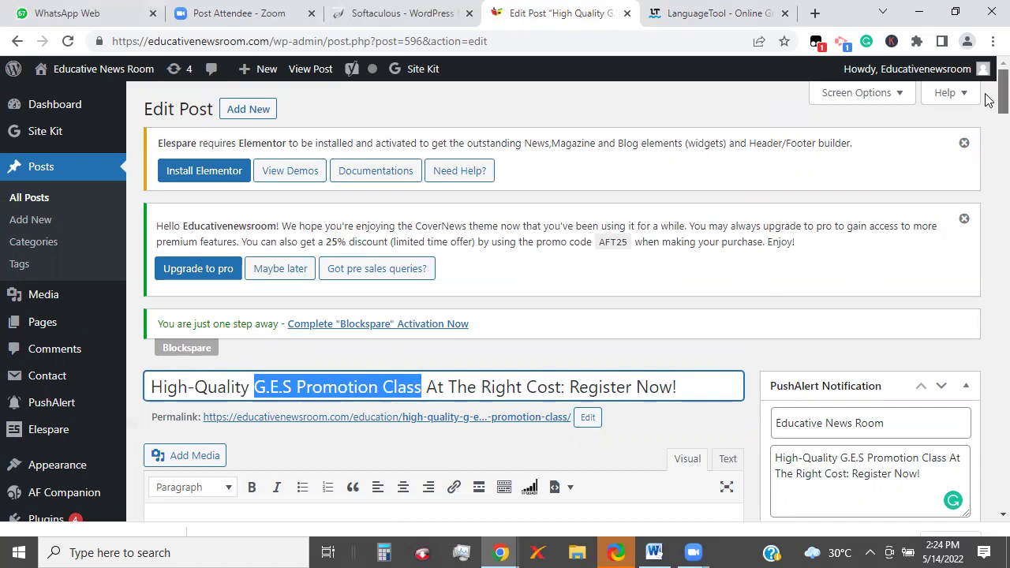
scroll(988, 107, "down", 1)
scroll(986, 109, "down", 1)
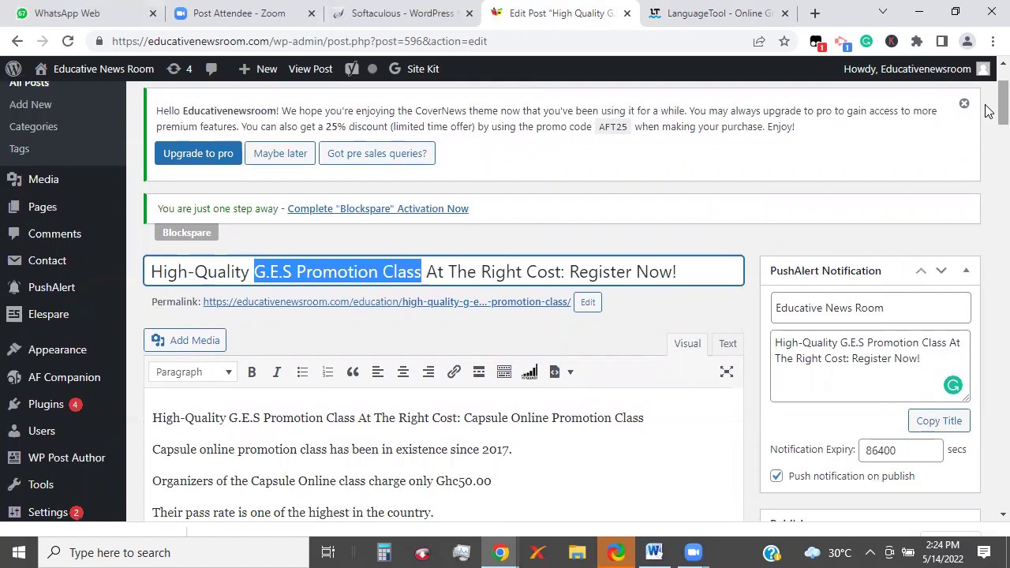
- Insert "G.E.S Promotion Class" as a new paragraph below the one ending "Aptitude Tests and Interviews."
scroll(985, 142, "down", 3)
scroll(986, 163, "down", 2)
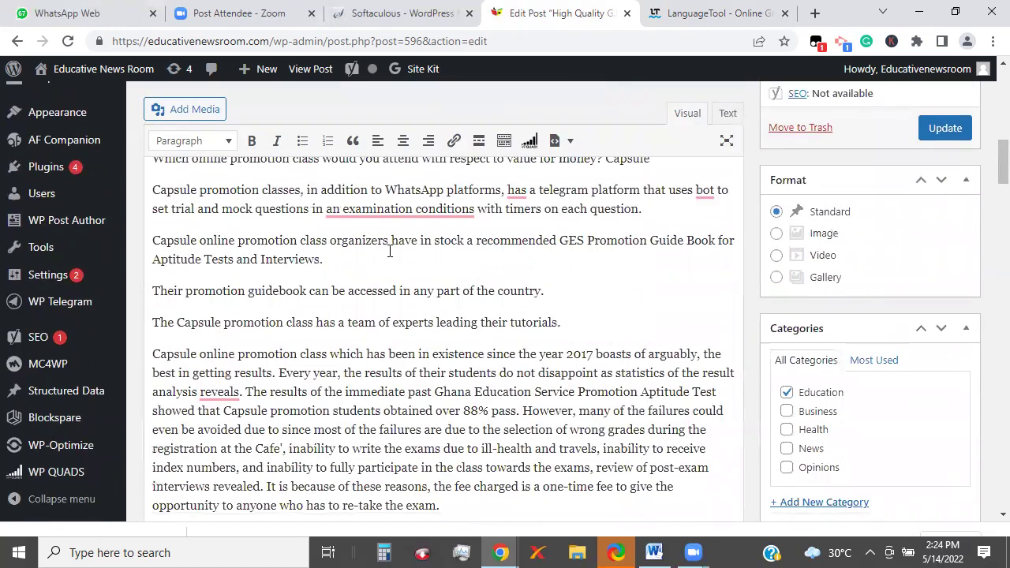
key("Return")
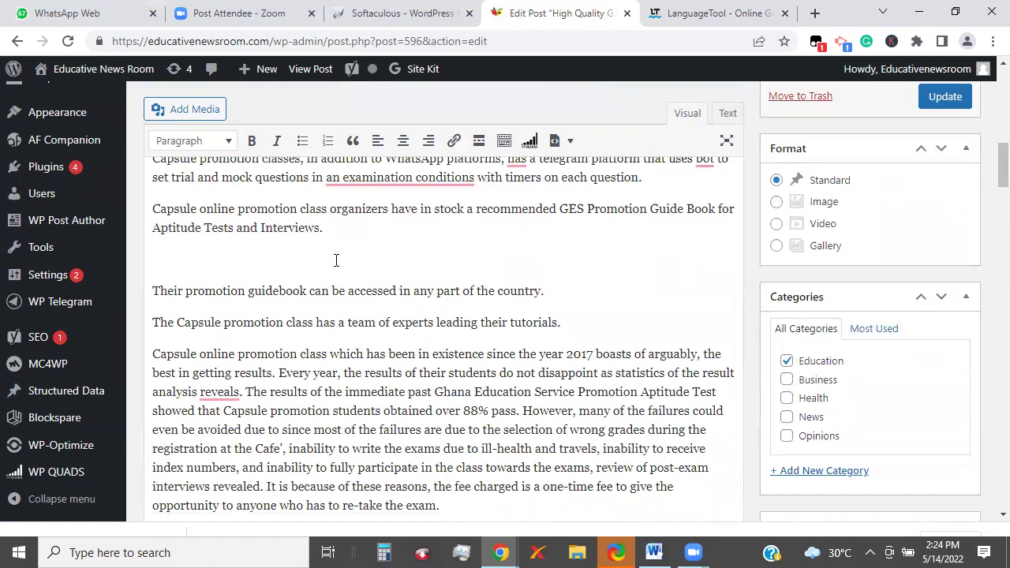
type("What")
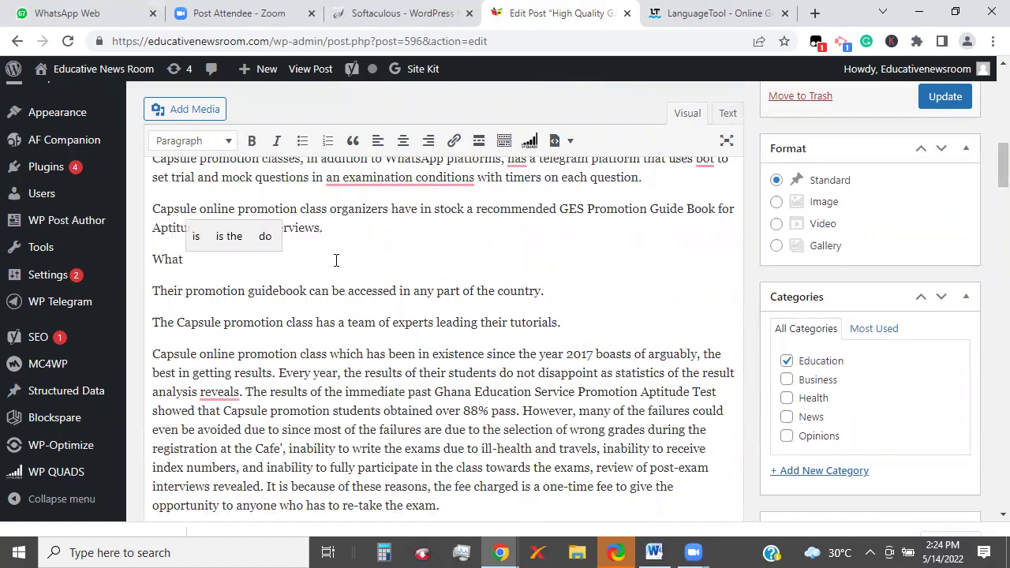
key("BackSpace")
key("BackSpace")
key("BackSpace")
key("BackSpace")
key("BackSpace")
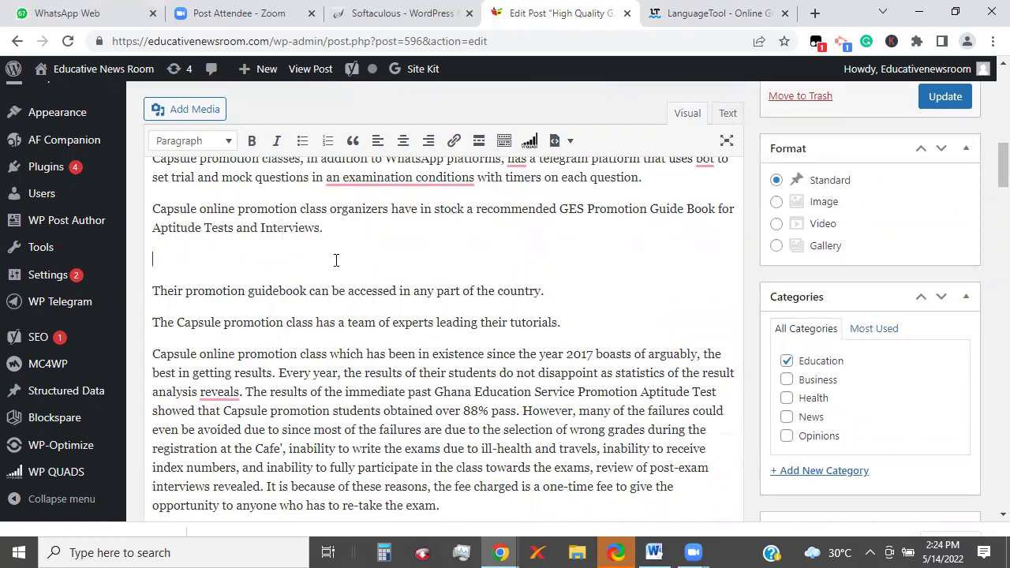
key("ctrl+v")
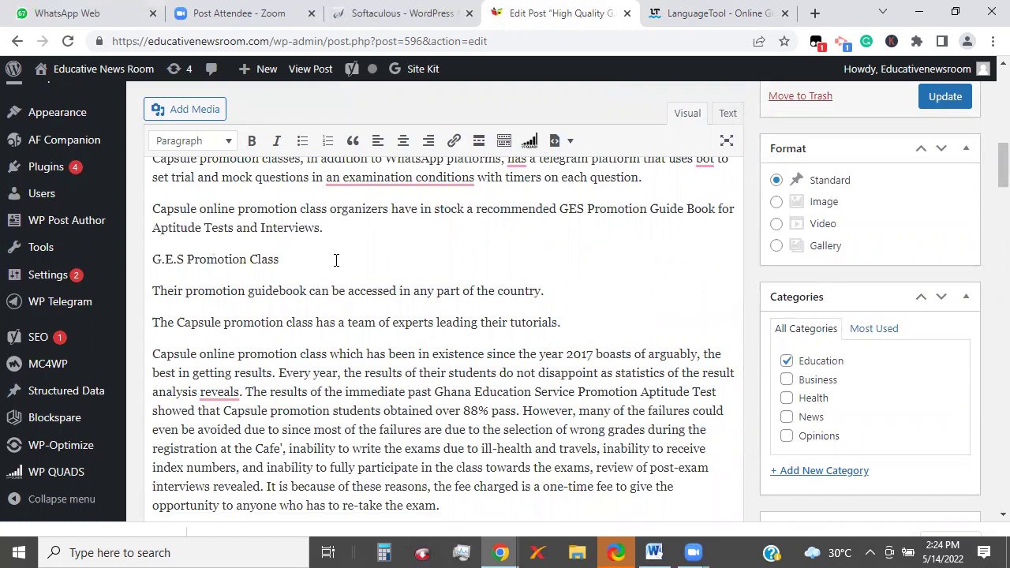
- Extend the new "G.E.S Promotion Class" line with "by Capsule: The story so far...", copying "Capsule" from the body text
type("by")
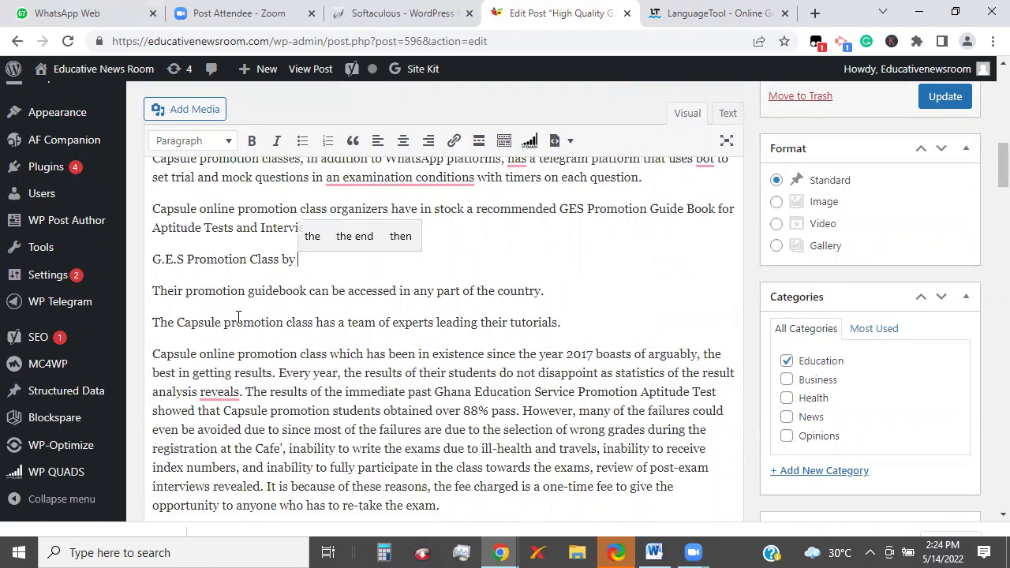
left_click_drag(222, 324, 179, 327)
key("ctrl+c")
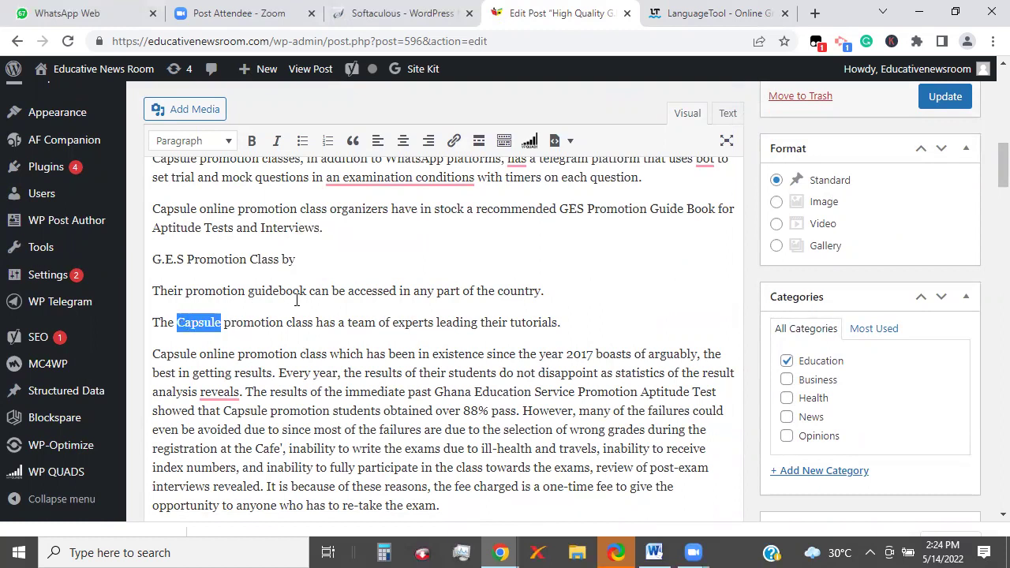
left_click(304, 265)
key("ctrl+v")
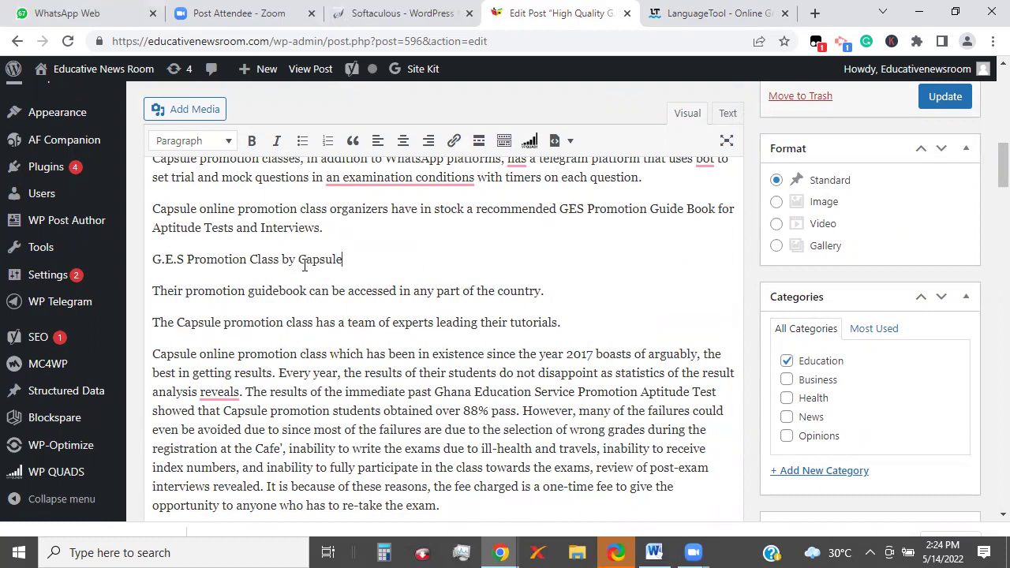
type(": The s")
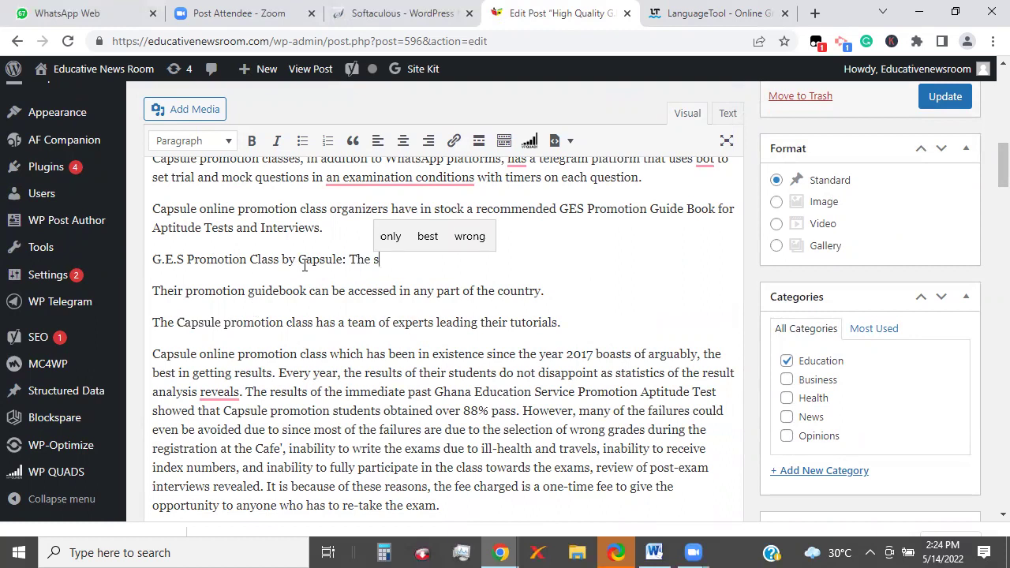
type("tory so far...")
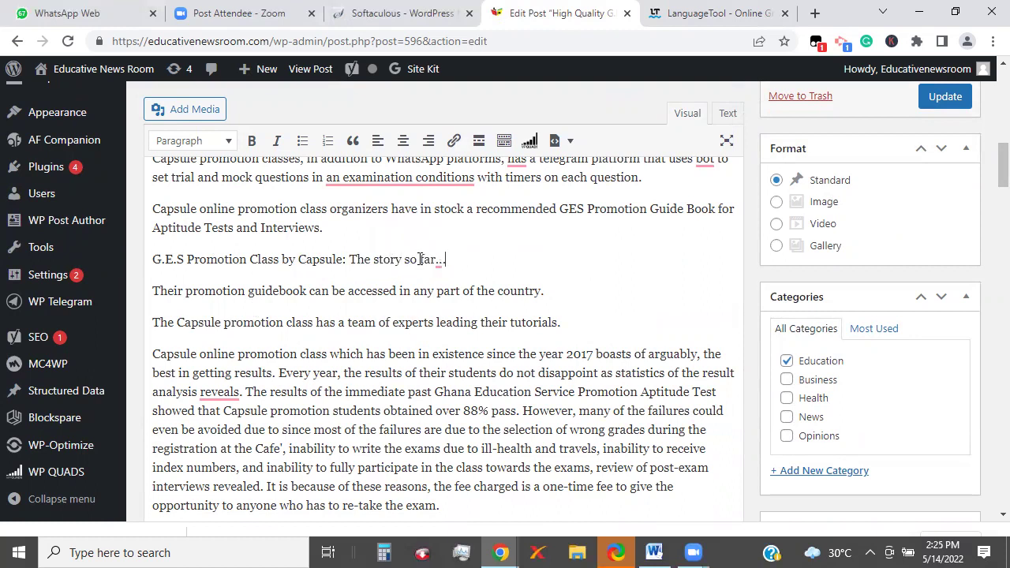
- Make the whole line "G.E.S Promotion Class by Capsule: The story so far..." bold
left_click(143, 263, "shift")
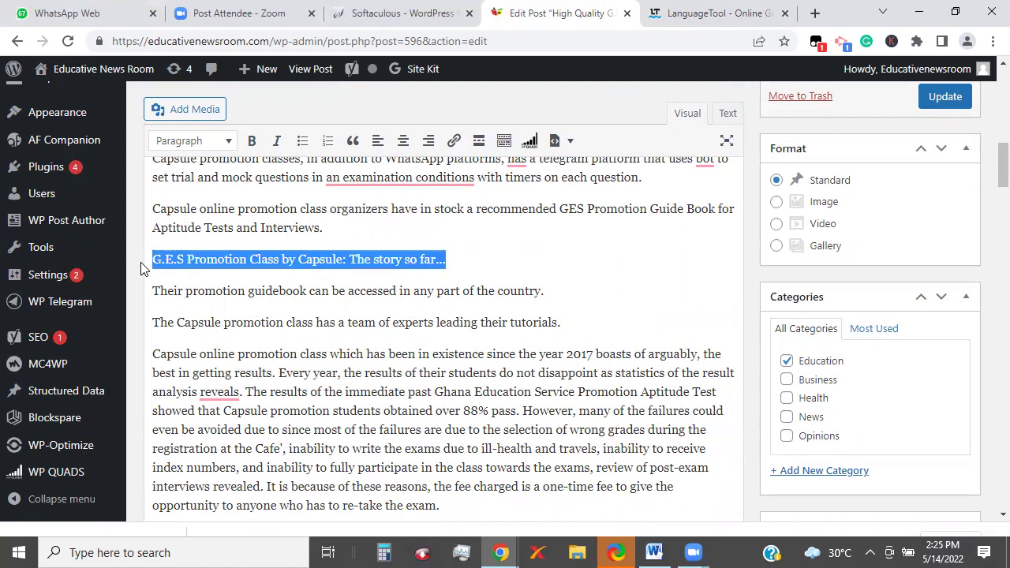
left_click(252, 141)
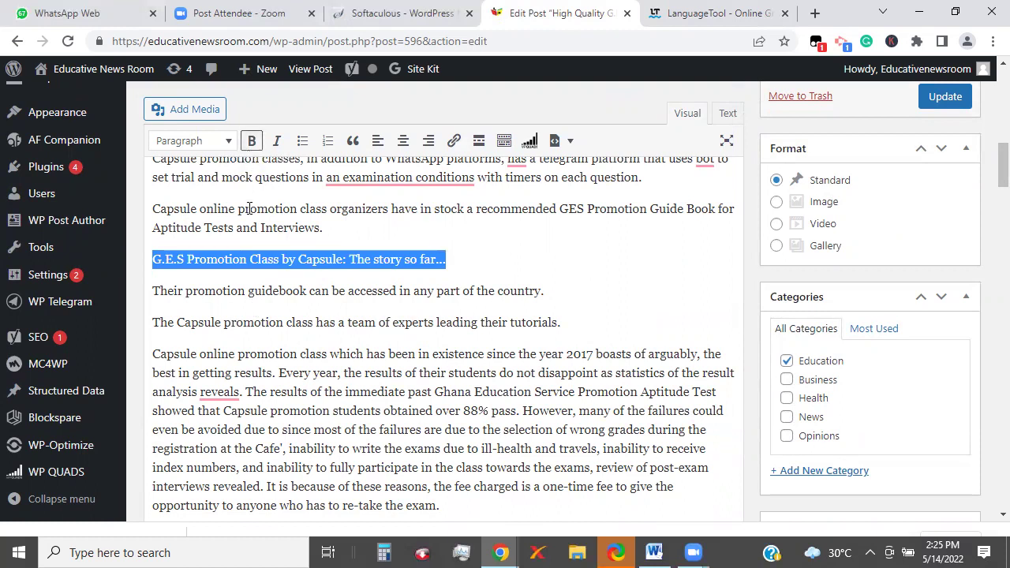
left_click(243, 308)
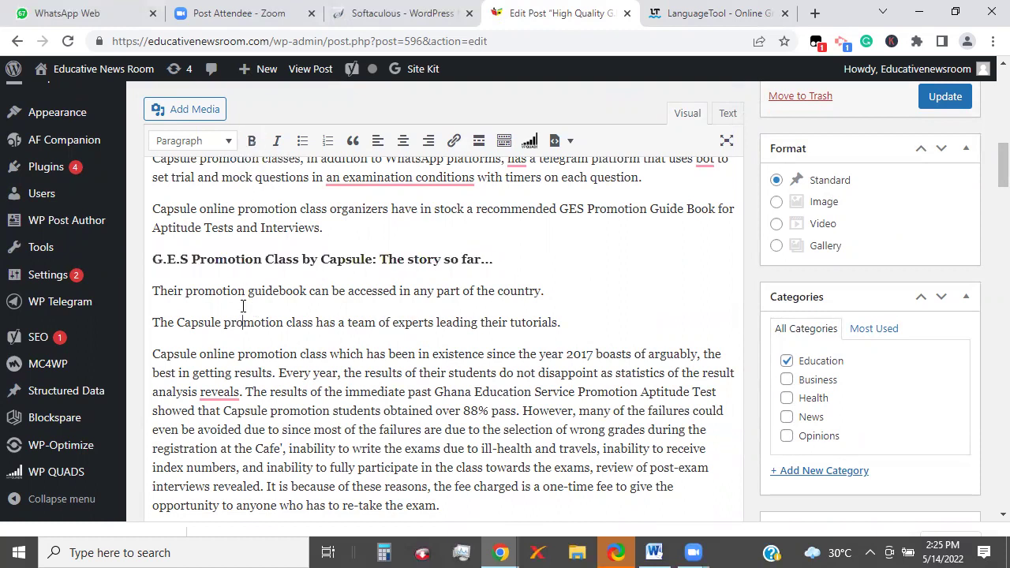
- Insert "and Guidebook" after "G.E.S Promotion Class" in the bold subheading
left_click(302, 264)
type("and ")
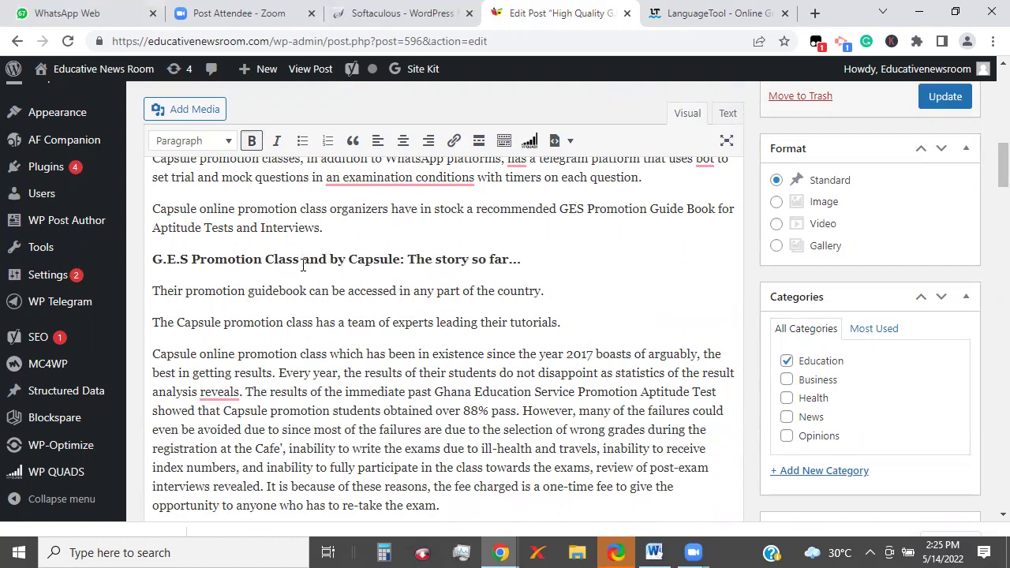
type("Guide Book")
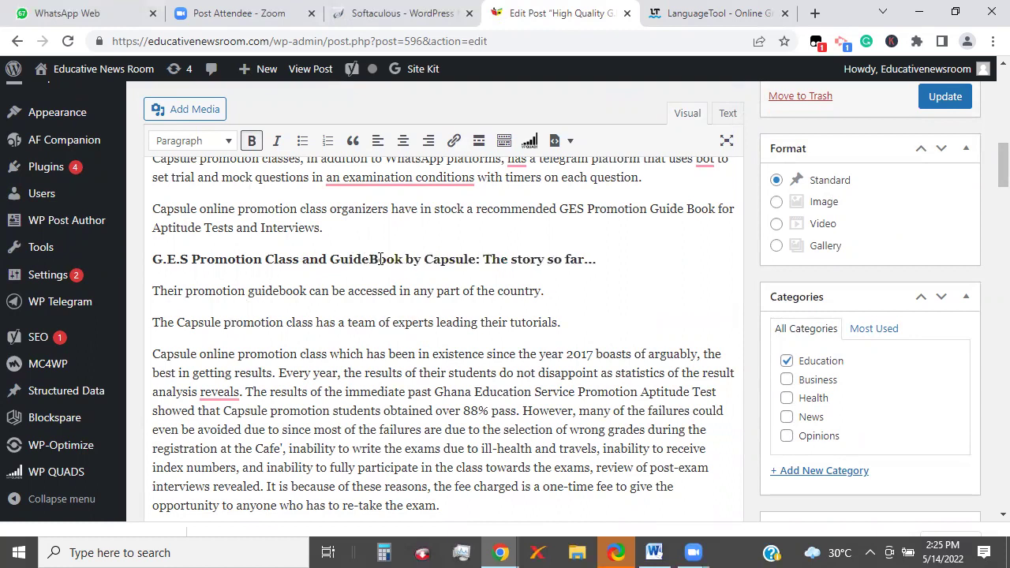
left_click(380, 259)
key("BackSpace")
type("b")
left_click(412, 291)
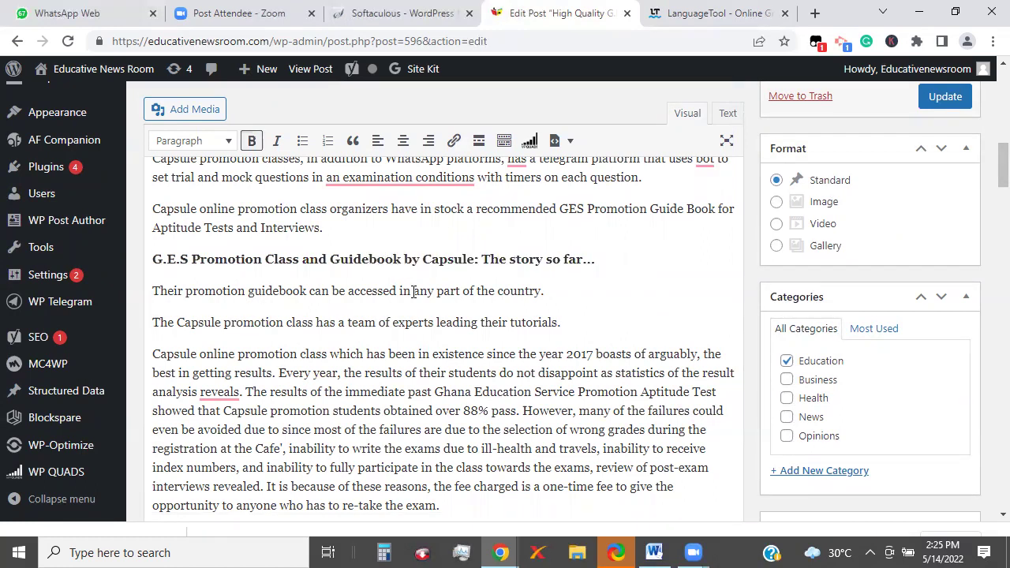
- Update the published post to save the content edits
left_click_drag(990, 178, 986, 145)
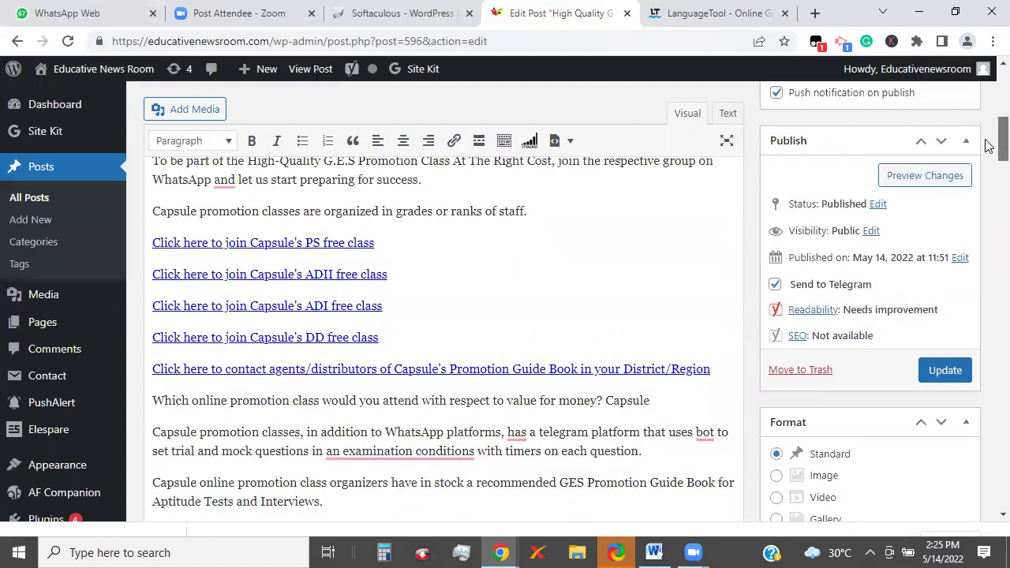
left_click(941, 370)
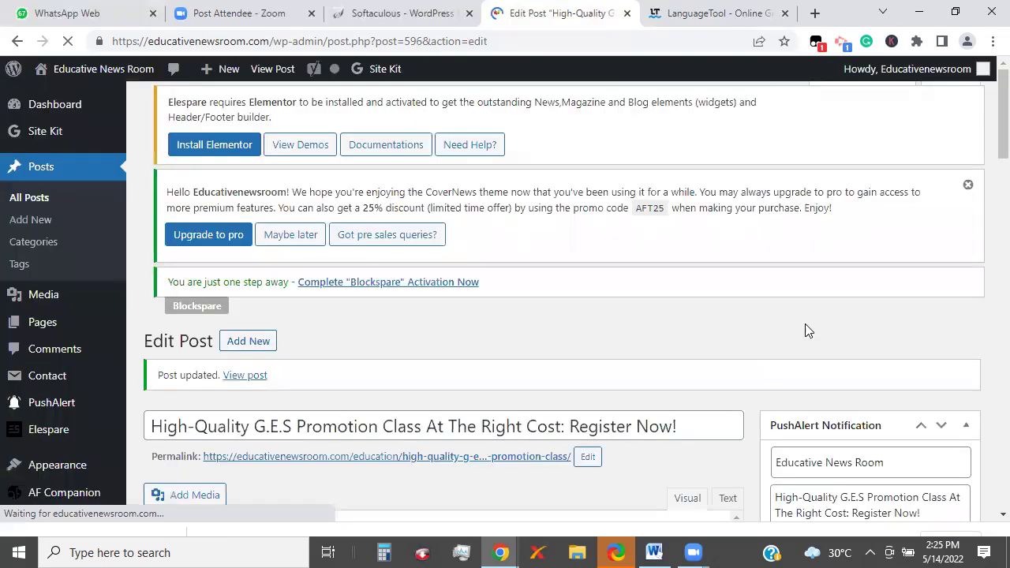
- Expand the Yoast SEO Insights section to check the post's prominent words
left_click_drag(987, 126, 986, 185)
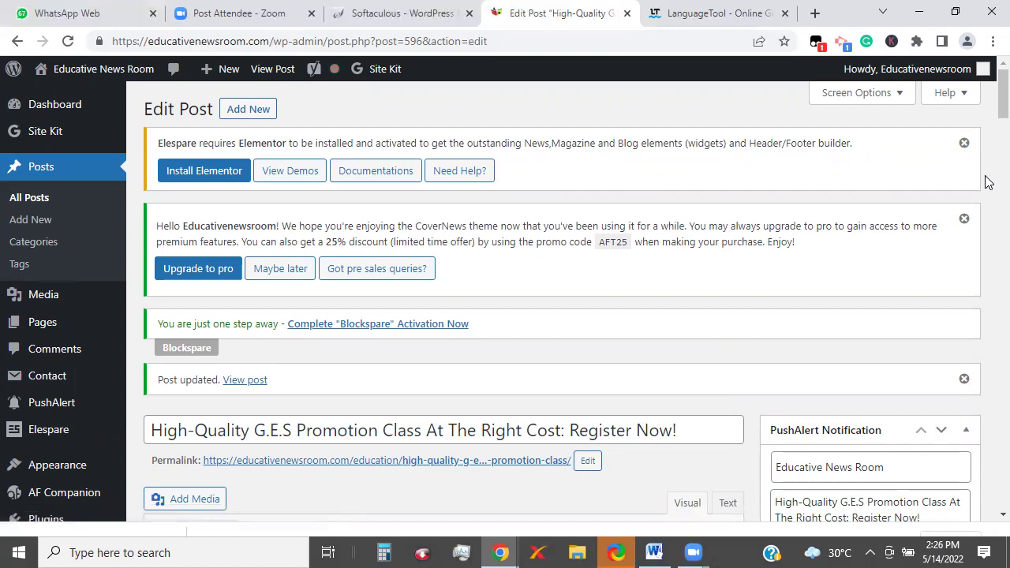
scroll(988, 150, "down", 5)
scroll(988, 197, "down", 10)
scroll(988, 317, "down", 3)
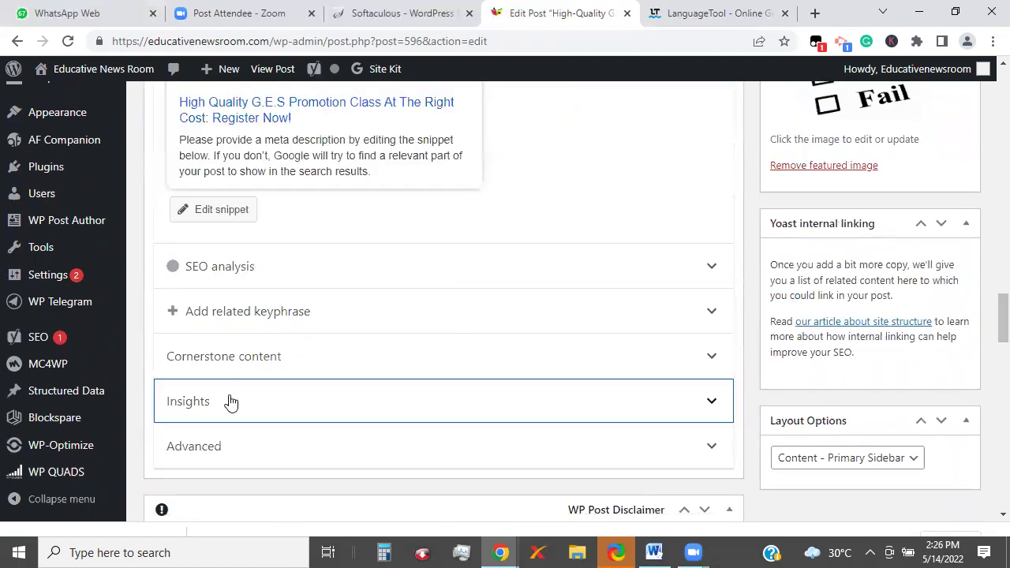
left_click(232, 403)
scroll(987, 320, "down", 2)
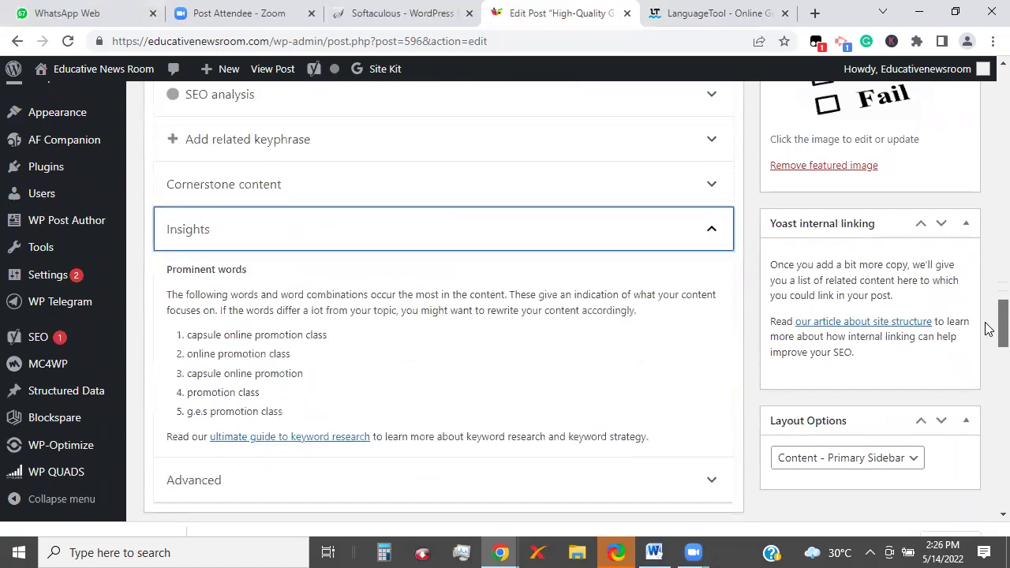
- Set the Yoast focus keyphrase to "g.e.s promotion class", copied from the prominent words list
left_click_drag(283, 405, 189, 408)
key("ctrl+c")
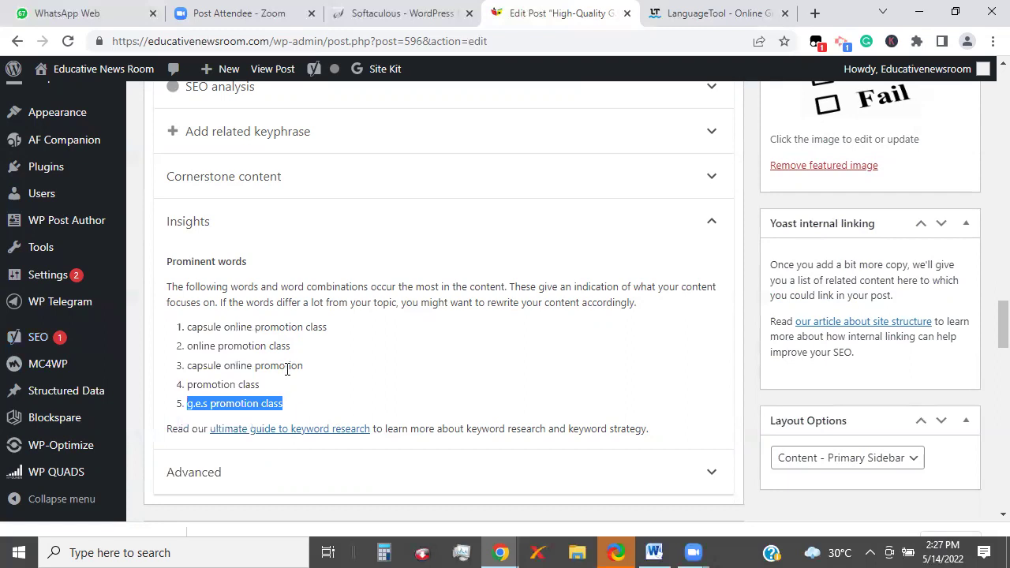
left_click_drag(1002, 316, 986, 271)
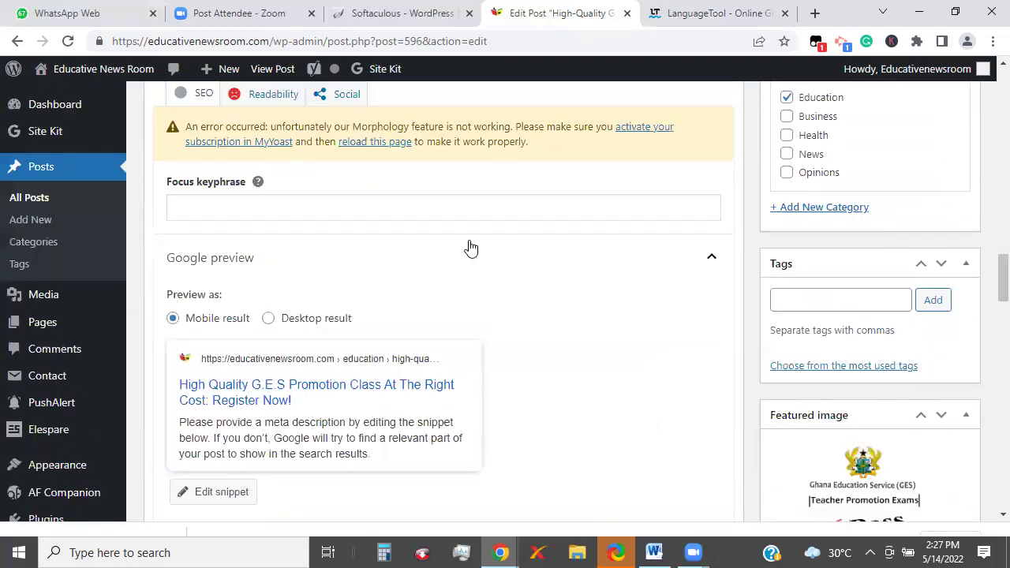
left_click(418, 215)
key("ctrl+v")
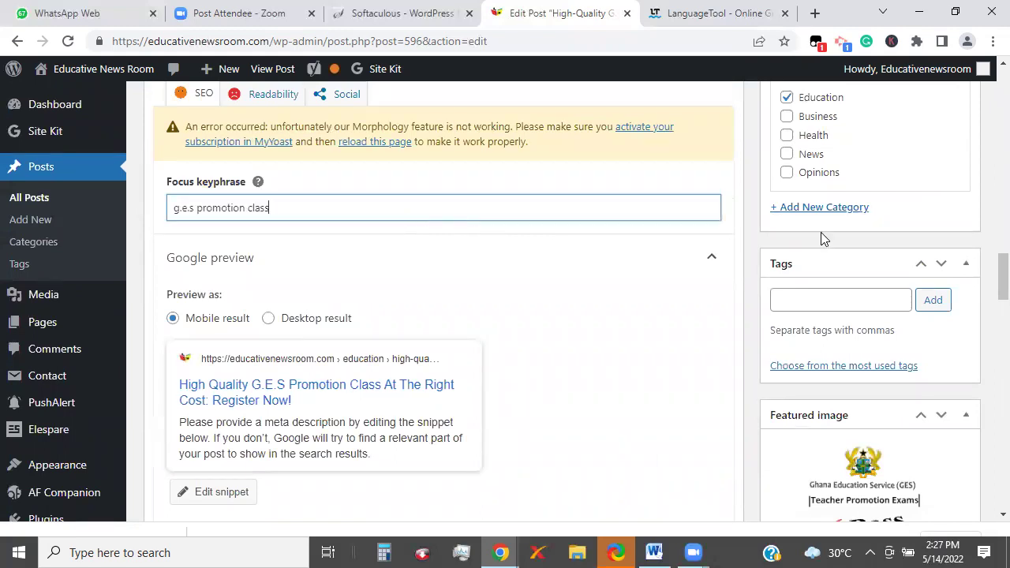
mouse_move(336, 77)
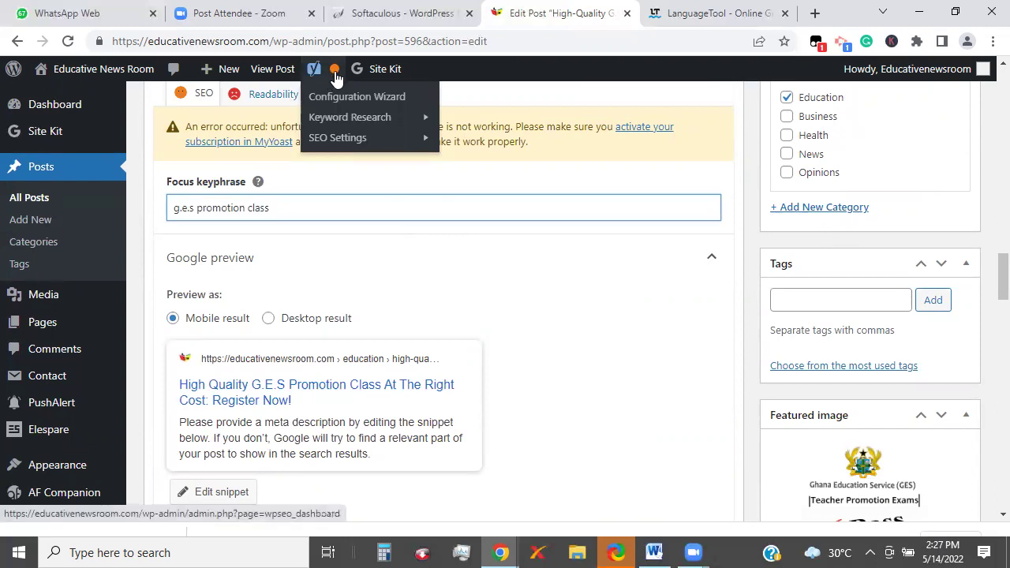
- Expand the SEO analysis and enter the prominent phrase "online promotion class" as a keyphrase synonym
left_click_drag(999, 268, 988, 326)
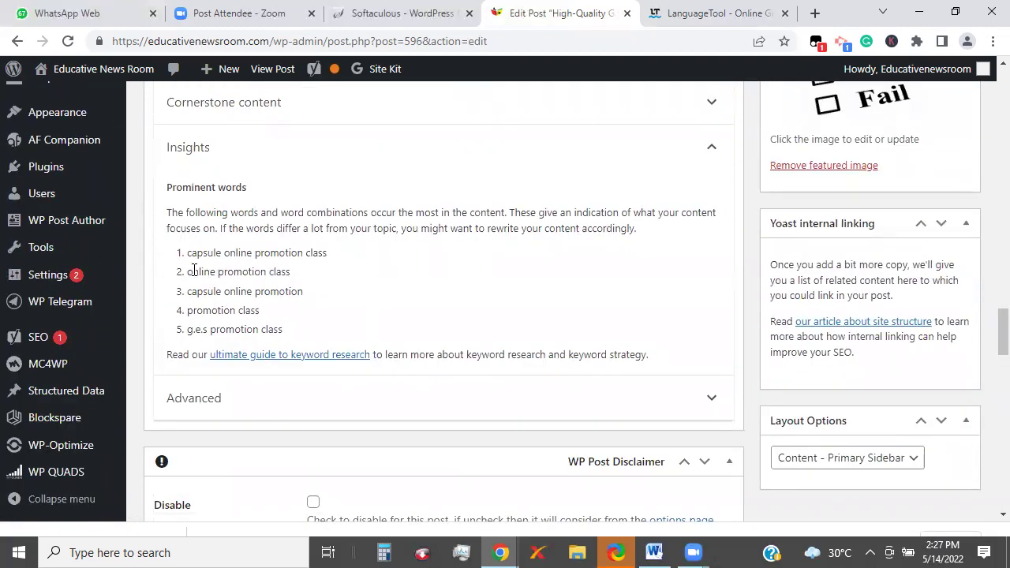
left_click_drag(190, 271, 284, 276)
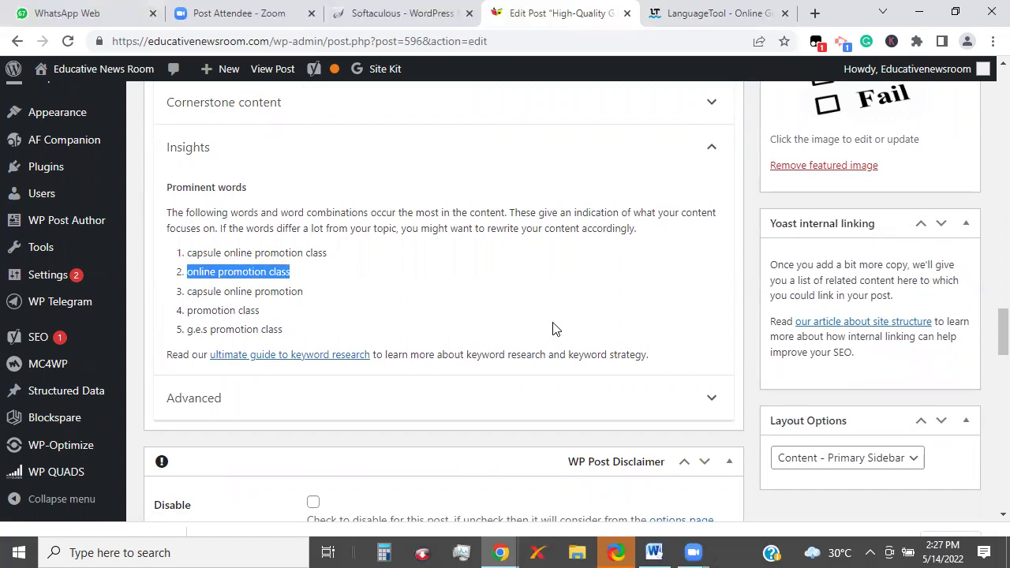
left_click_drag(988, 337, 986, 310)
left_click(231, 262)
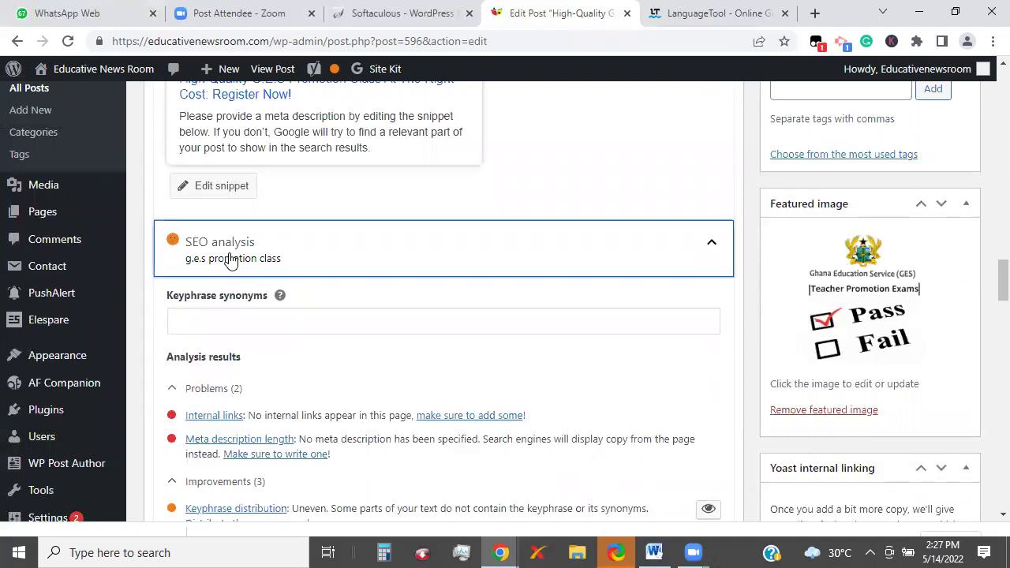
left_click(234, 319)
type("online promotion class")
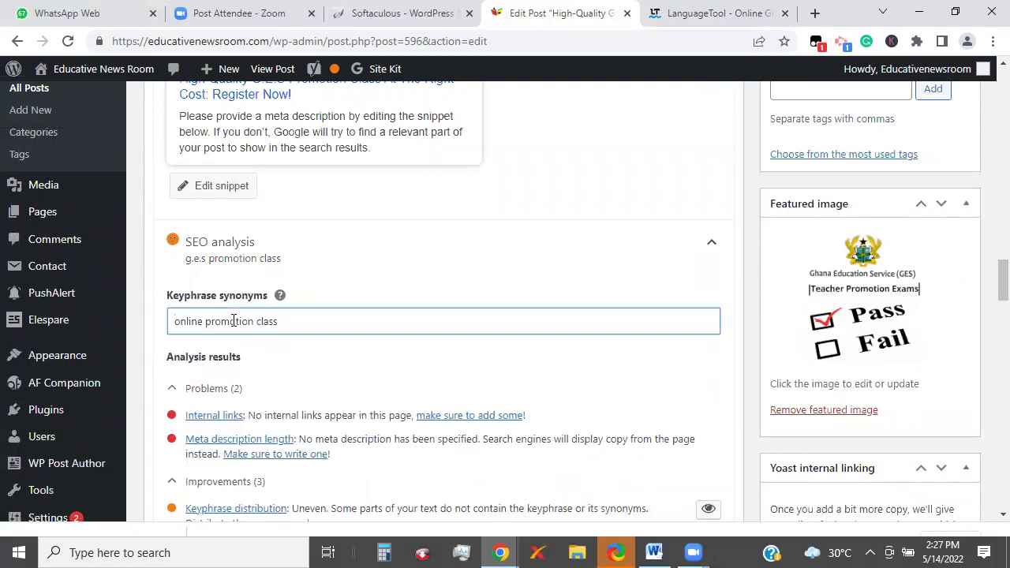
- Copy "G.E.S Promotion Class" from the post title and add it as a tag
left_click_drag(989, 295, 989, 91)
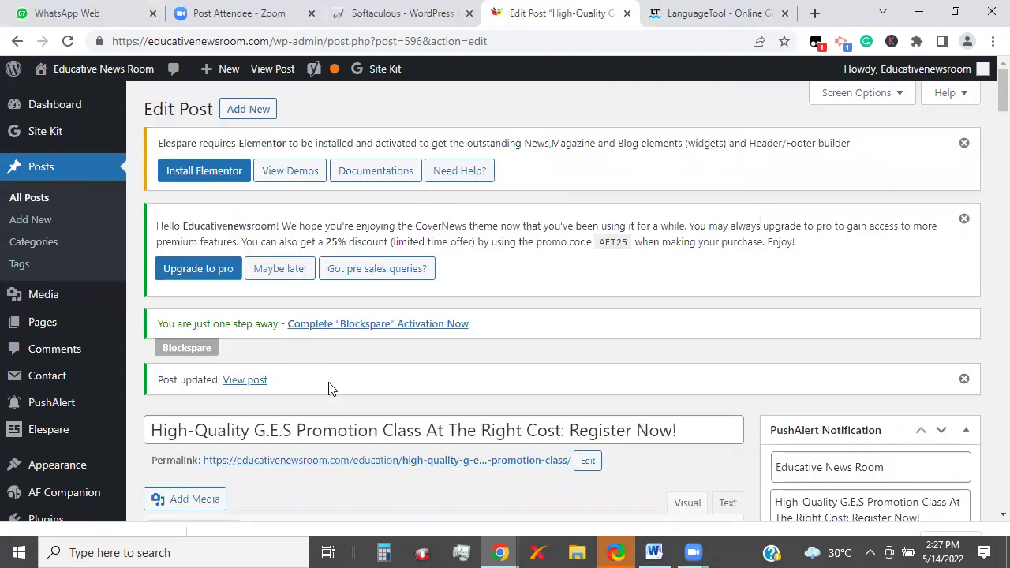
left_click_drag(255, 430, 421, 431)
key("ctrl+c")
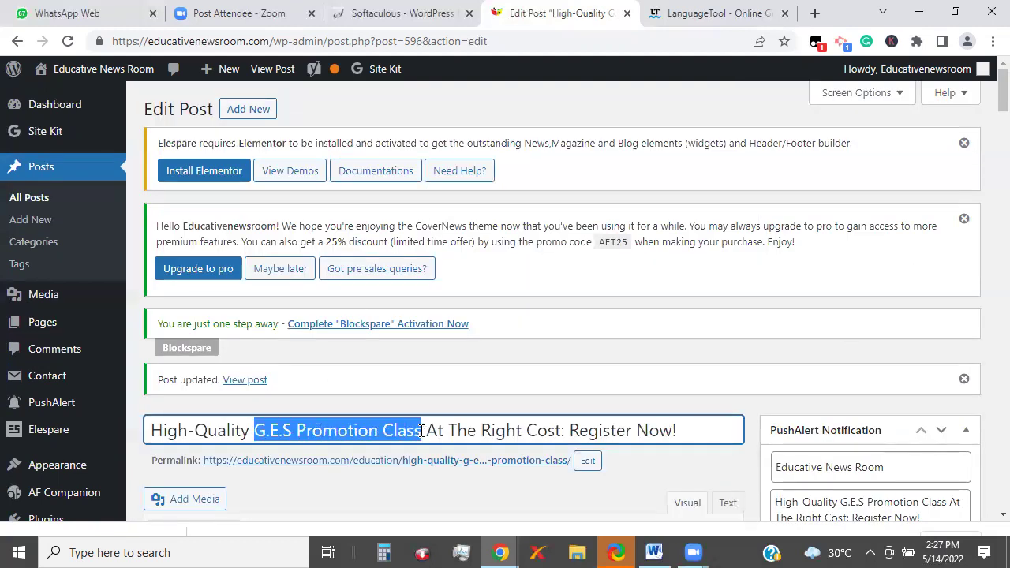
scroll(985, 134, "down", 3)
left_click_drag(985, 134, 897, 225)
left_click(812, 265)
key("ctrl+v")
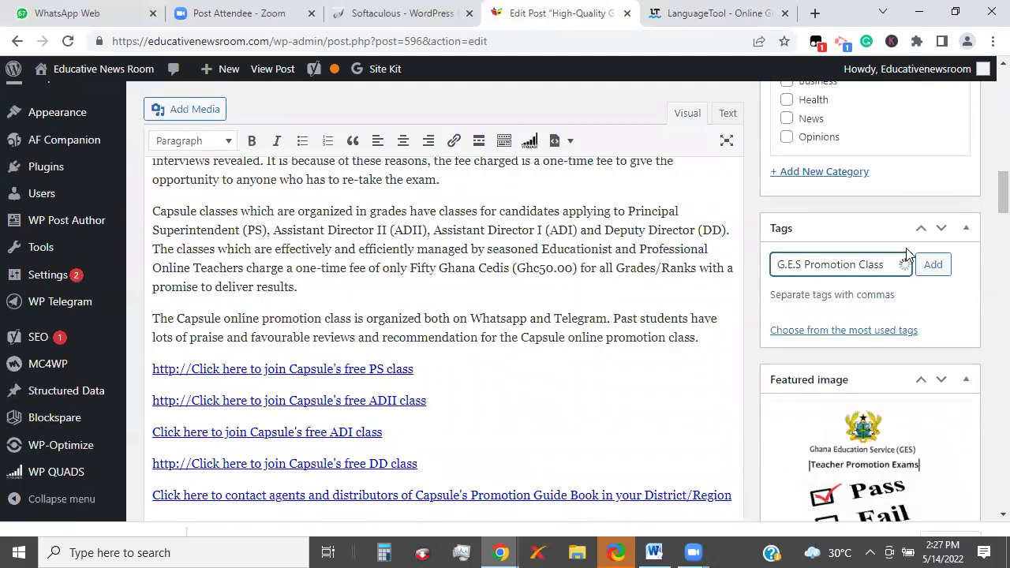
left_click(934, 265)
- Copy "Capsule online promotion" from the post body and add it as a second tag
scroll(987, 217, "down", 1)
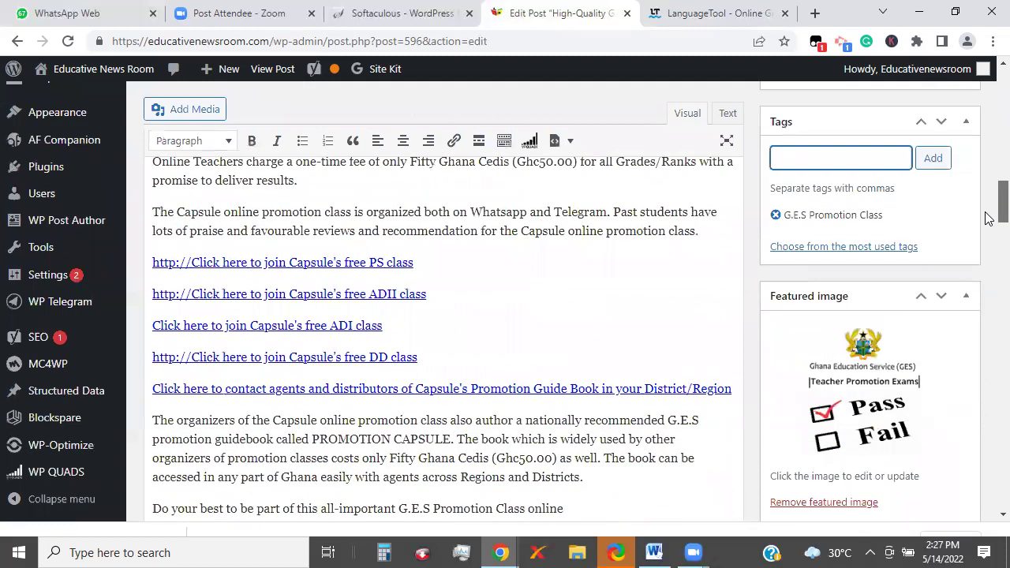
left_click_drag(318, 213, 181, 212)
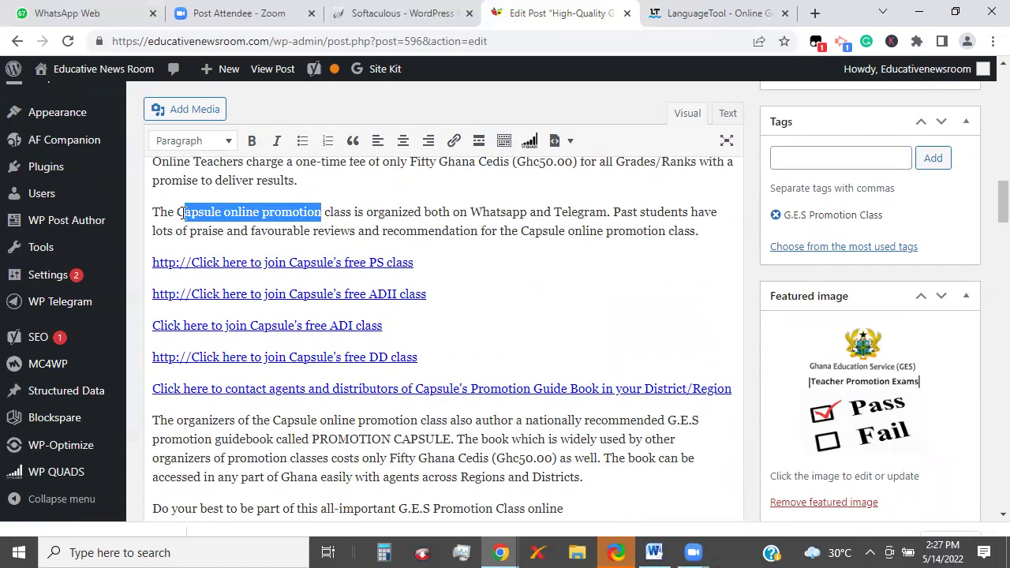
left_click_drag(322, 211, 179, 213)
key("ctrl+c")
left_click(802, 160)
key("ctrl+v")
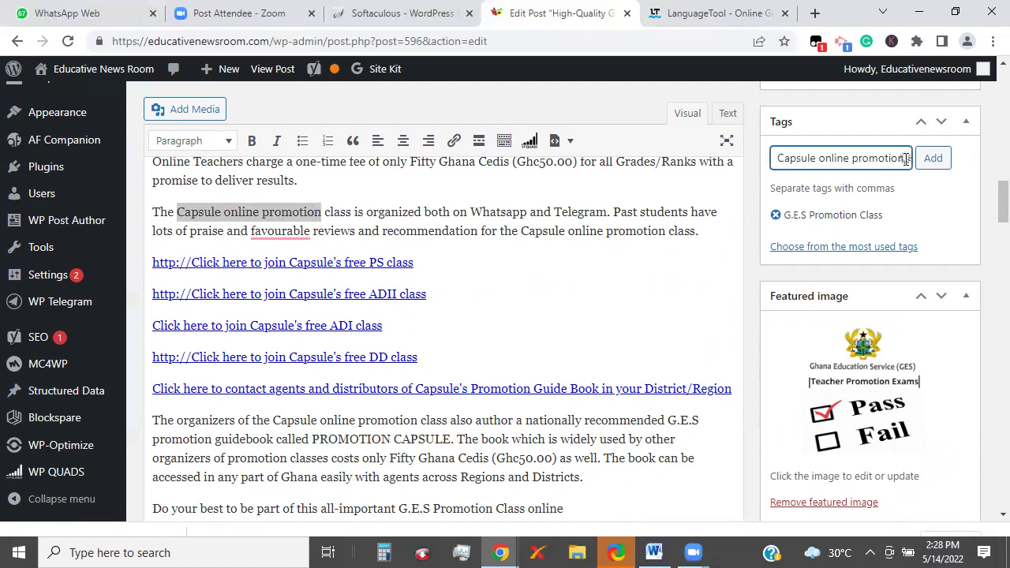
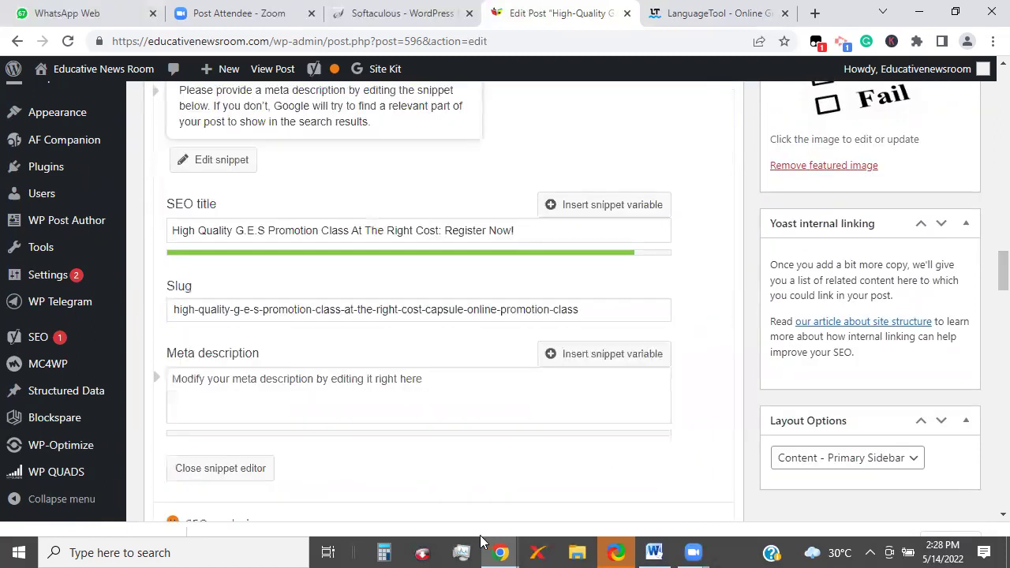
- Write the meta description "High-Quality G.E.S Promotion Class At The Right Cost: Capsule Online Promotion Class. Join this online tutorial class and build your confidence for the exam"
left_click(412, 402)
type("High-Quality G.E.S Promotion Class At The Right Cost: Capsule Online Promotion Class")
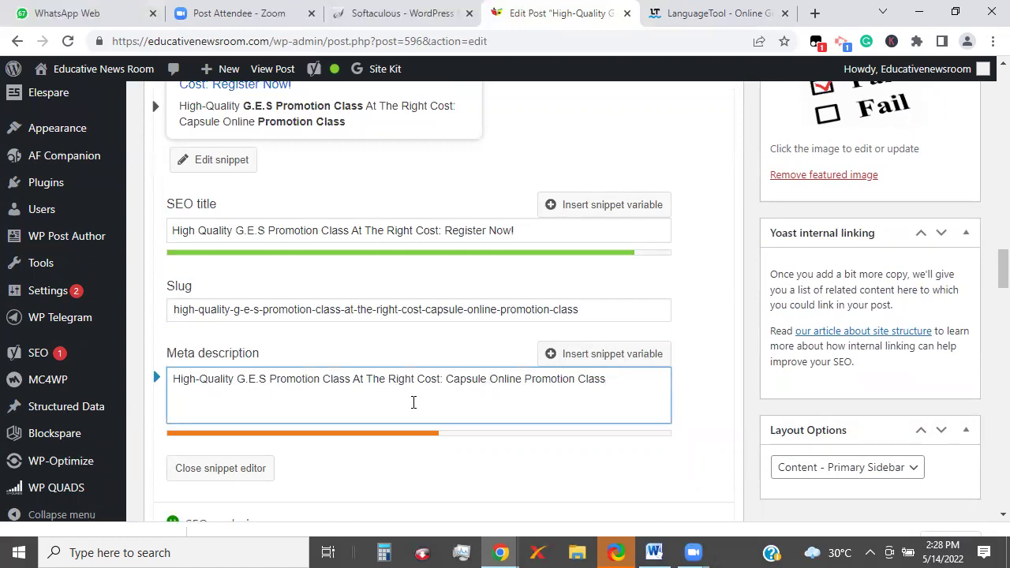
type(". Join th")
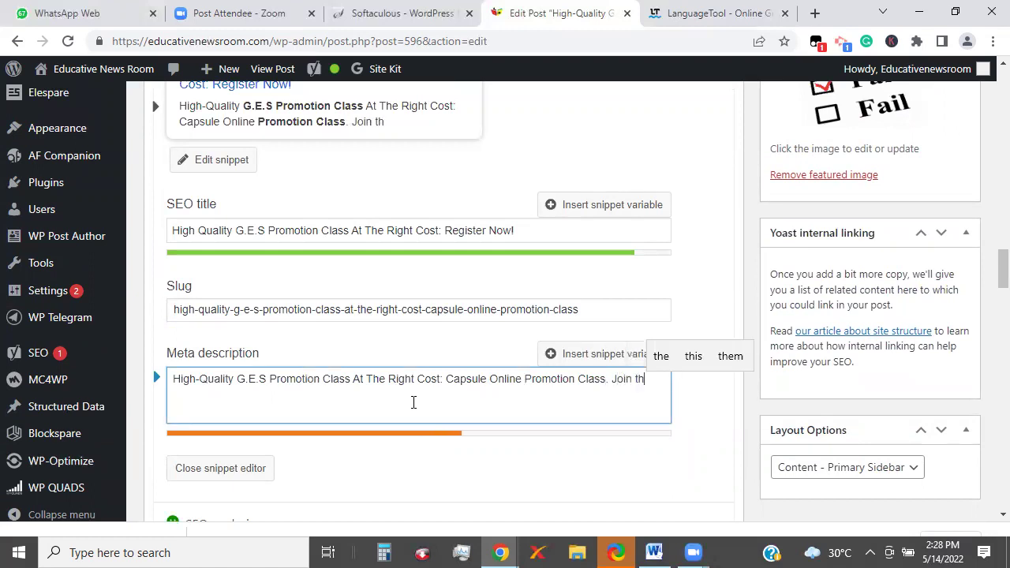
type("is online ")
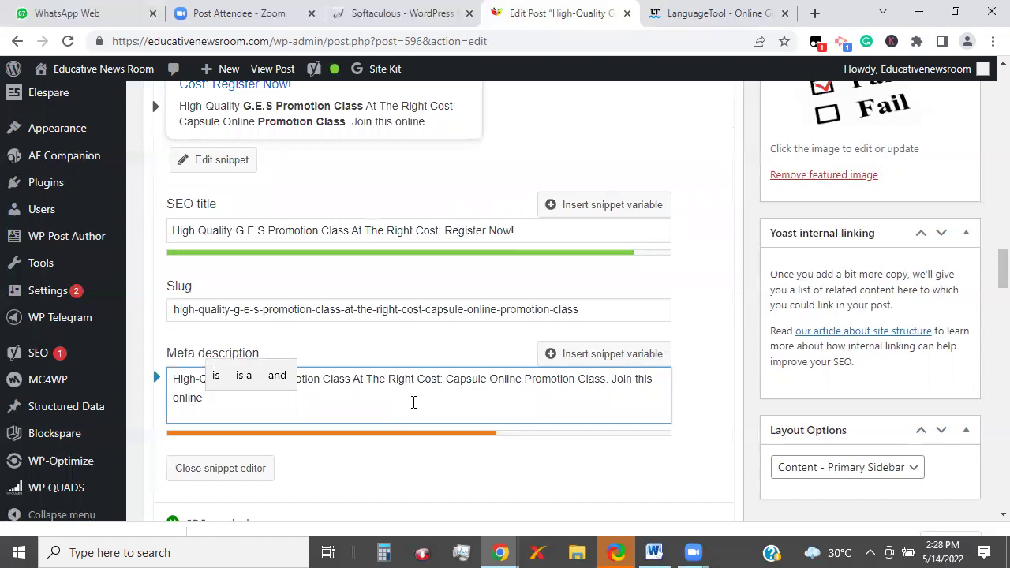
type("se")
key("BackSpace")
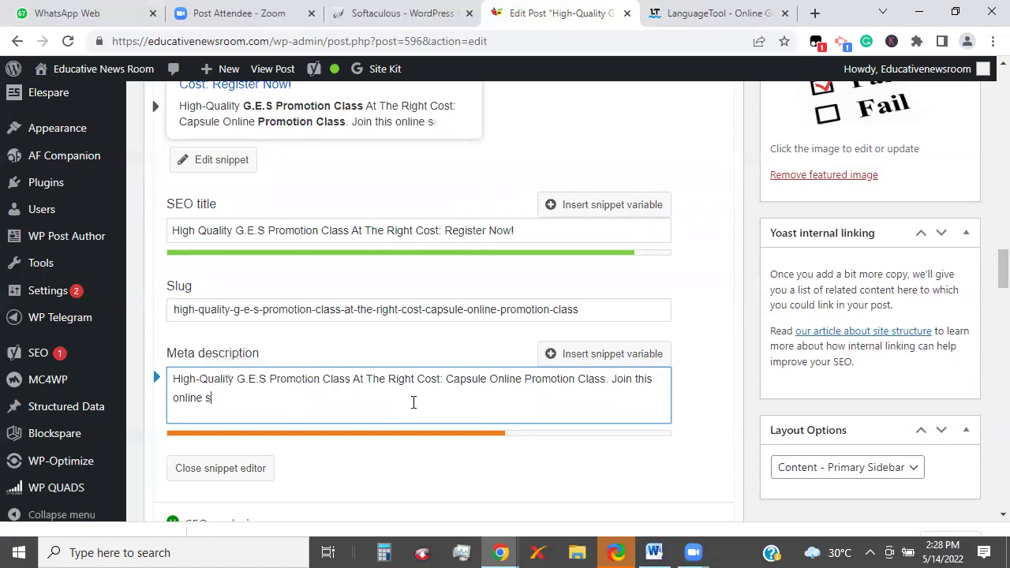
type("tuto")
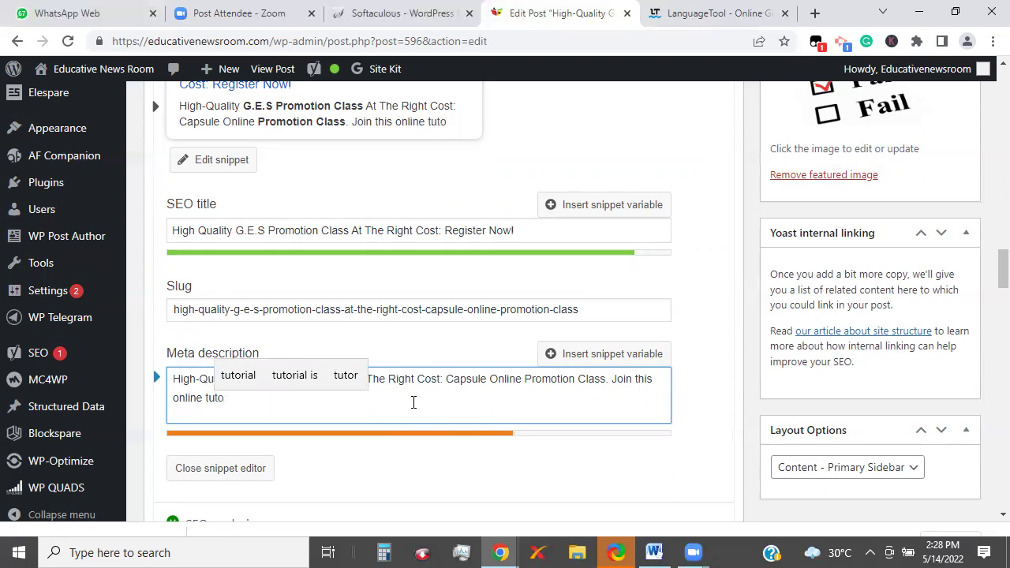
type("rial")
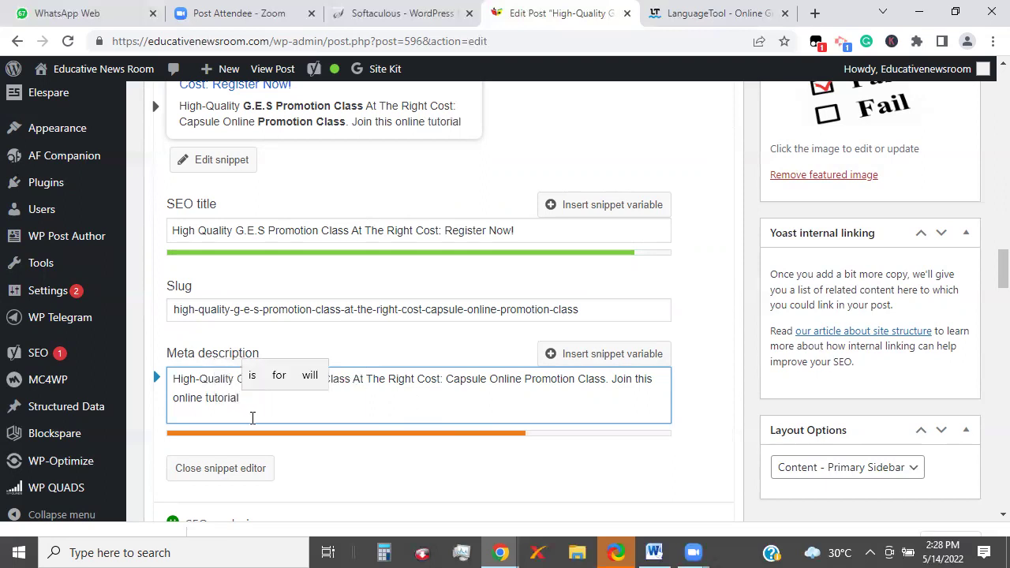
type(" class and ")
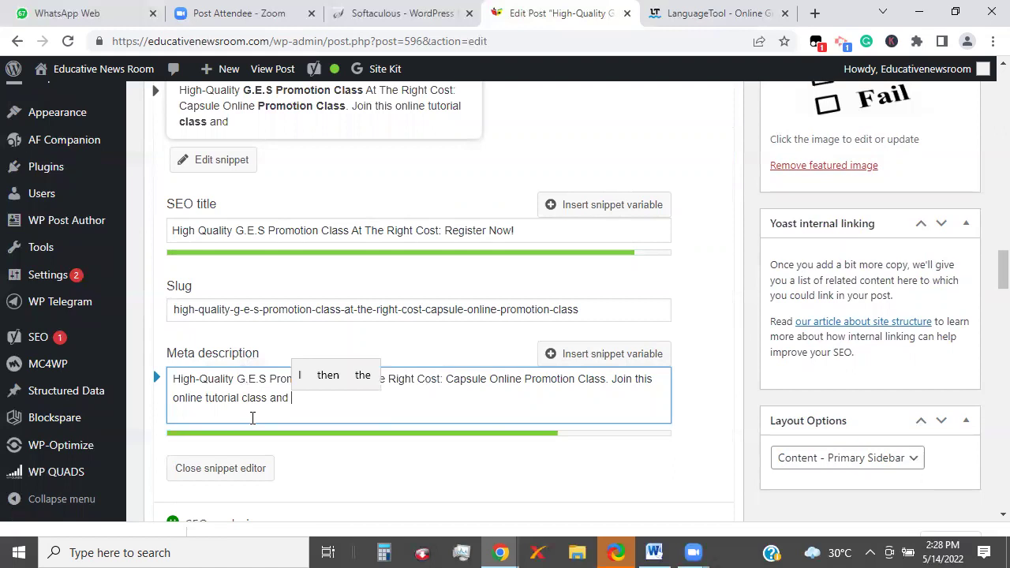
type("bui")
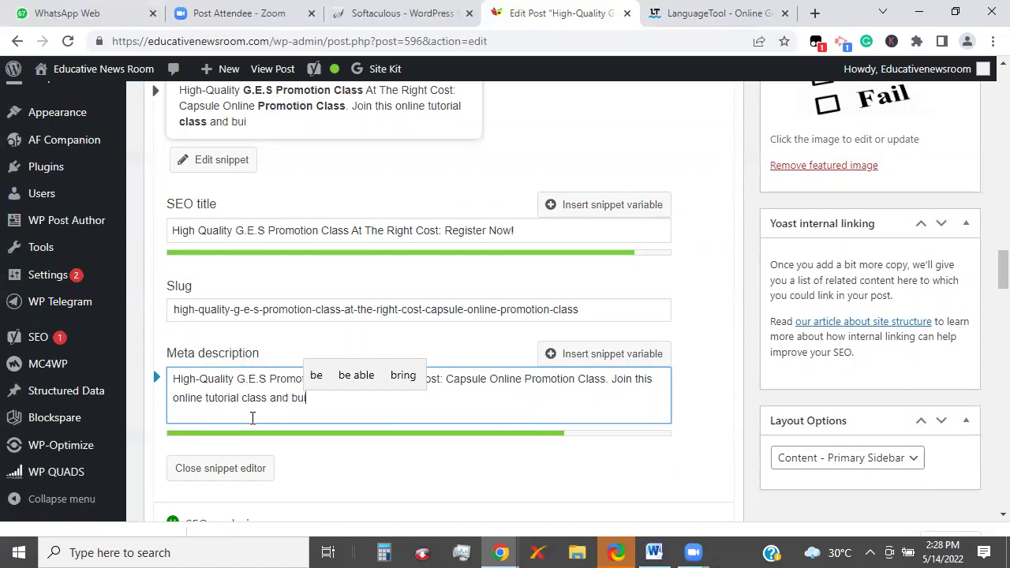
type("ld your c")
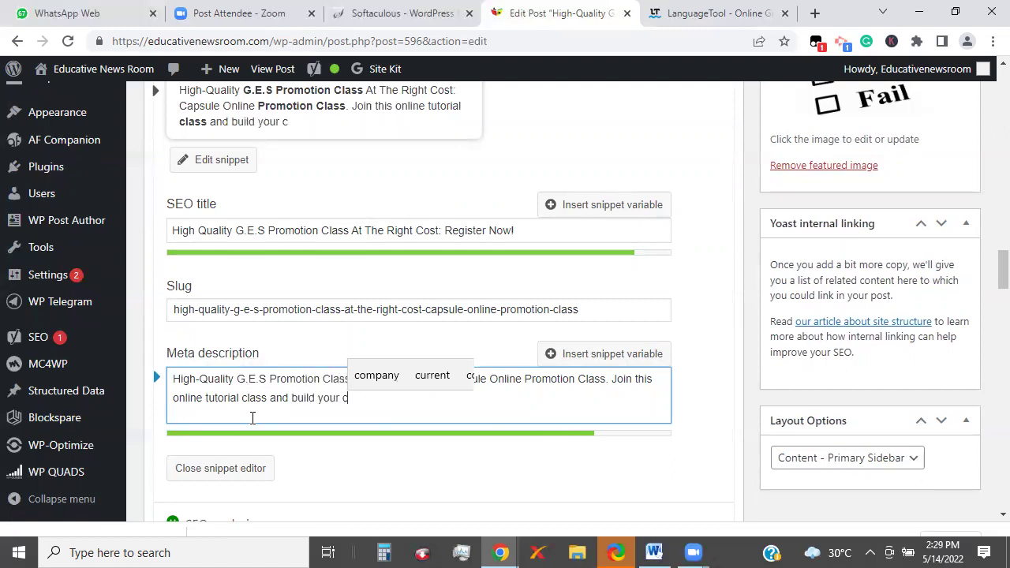
type("onfidence for theexam")
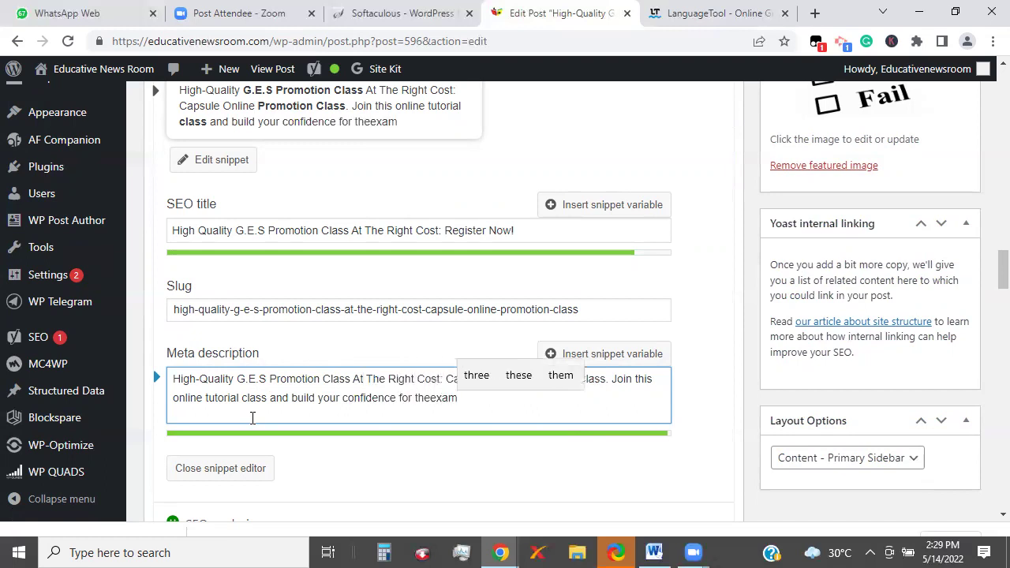
left_click(431, 401)
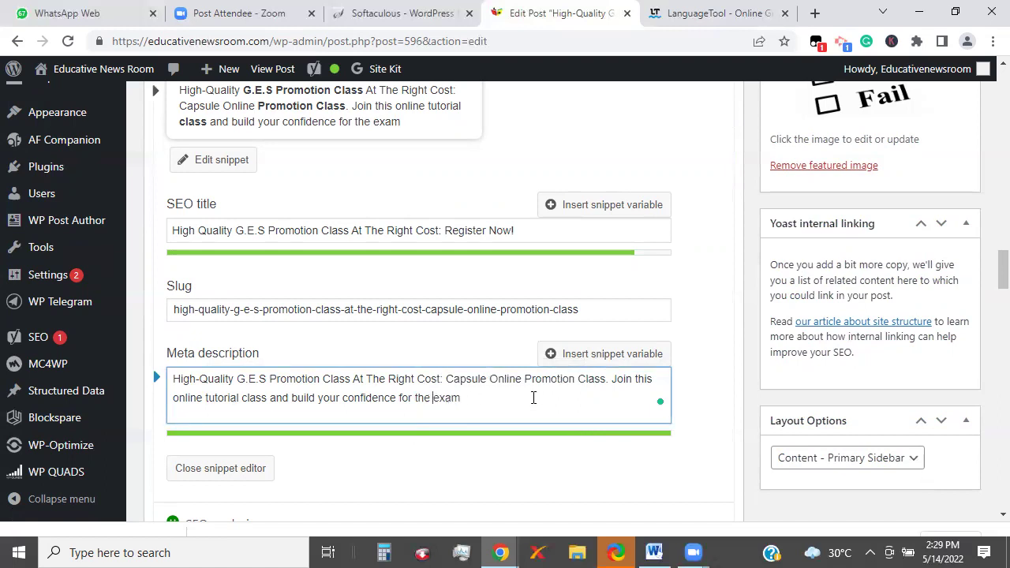
- Copy the full post title "High-Quality G.E.S Promotion Class At The Right Cost: Register Now!"
scroll(985, 266, "up", 1)
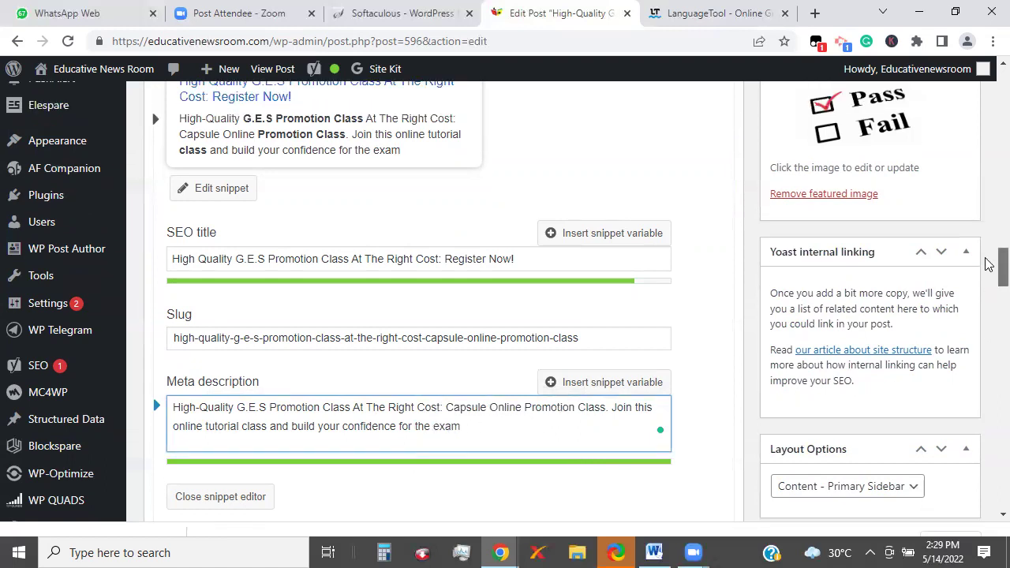
mouse_move(334, 79)
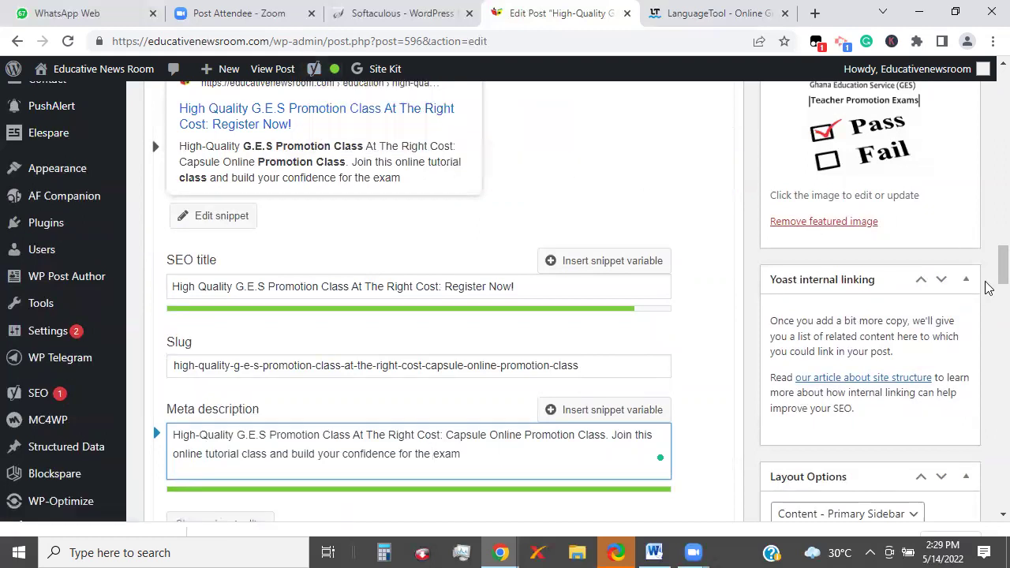
scroll(985, 286, "down", 2)
scroll(986, 274, "up", 2)
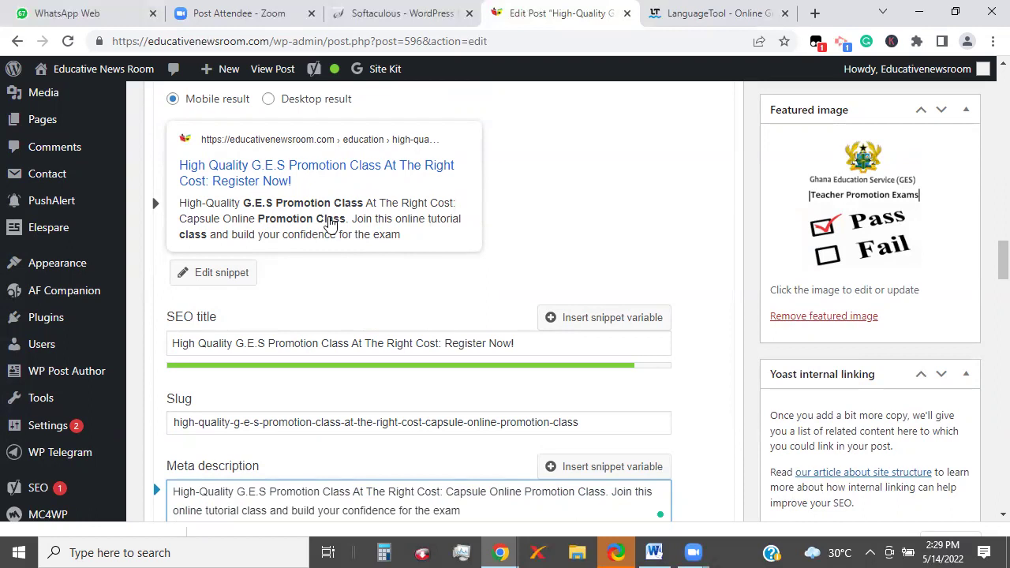
left_click_drag(1003, 251, 985, 83)
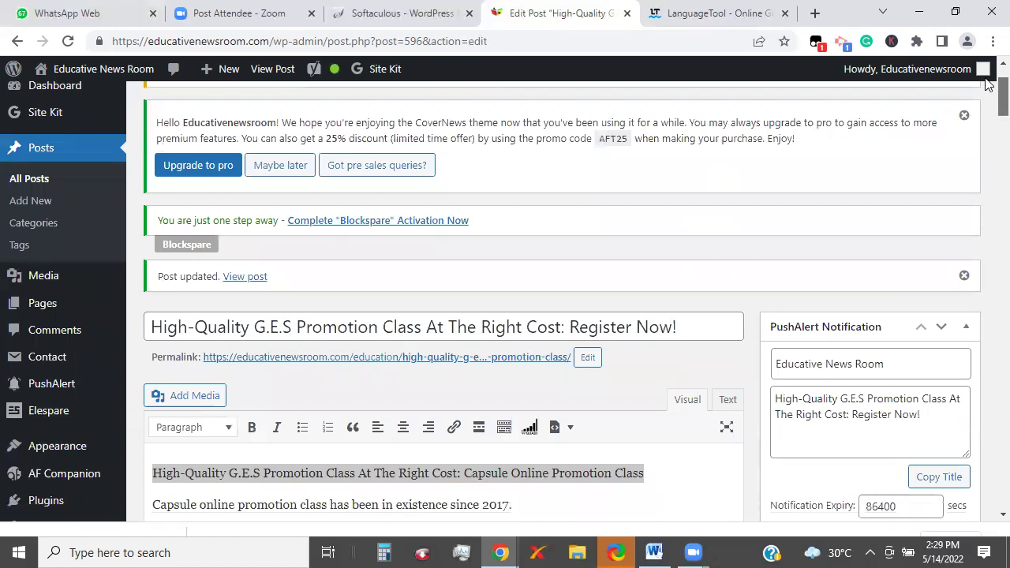
scroll(987, 83, "down", 1)
left_click(686, 291)
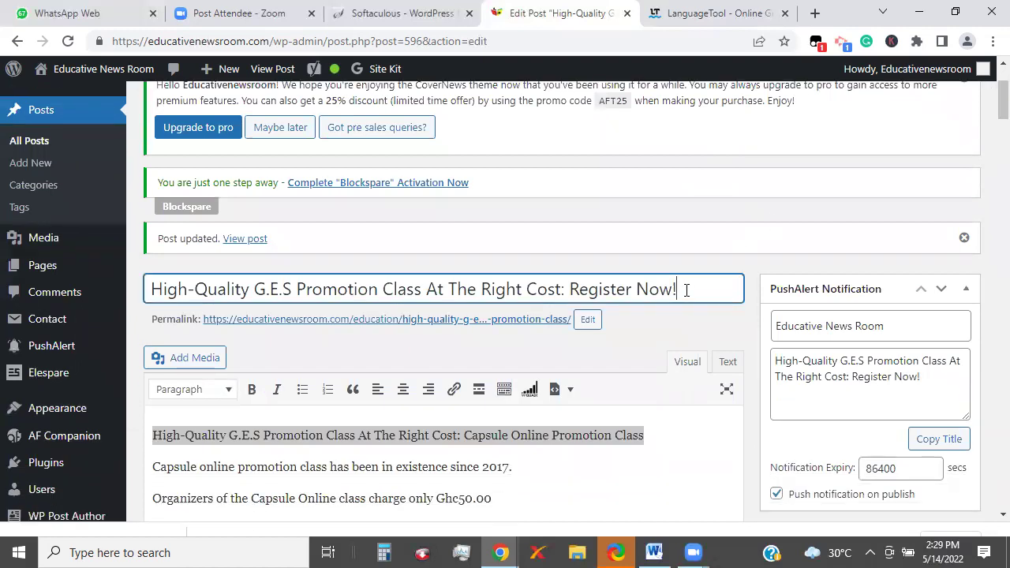
key("ctrl+a")
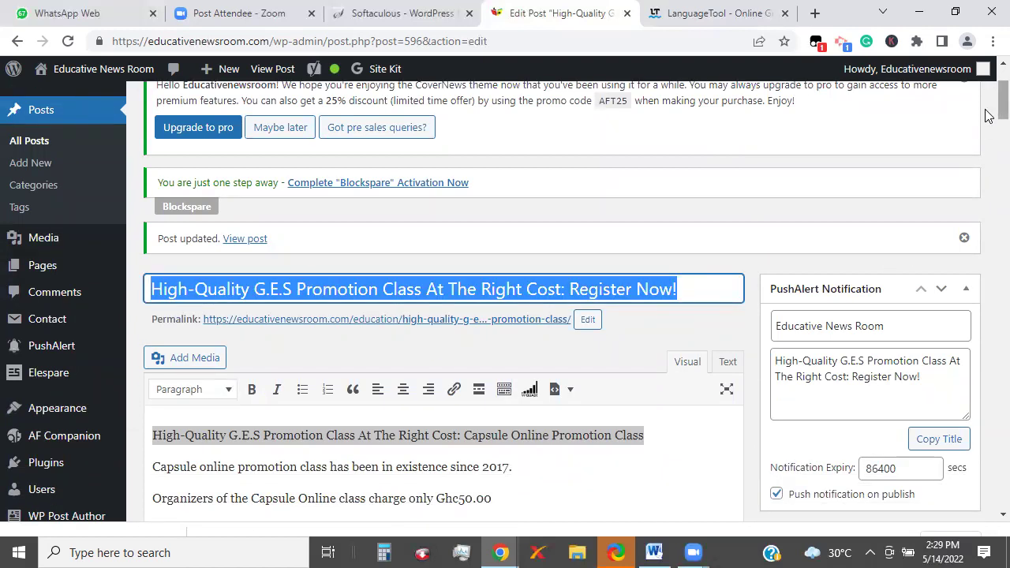
- Open the featured image's attachment details and paste the copied post title as its alt text
scroll(989, 118, "down", 5)
scroll(989, 137, "down", 9)
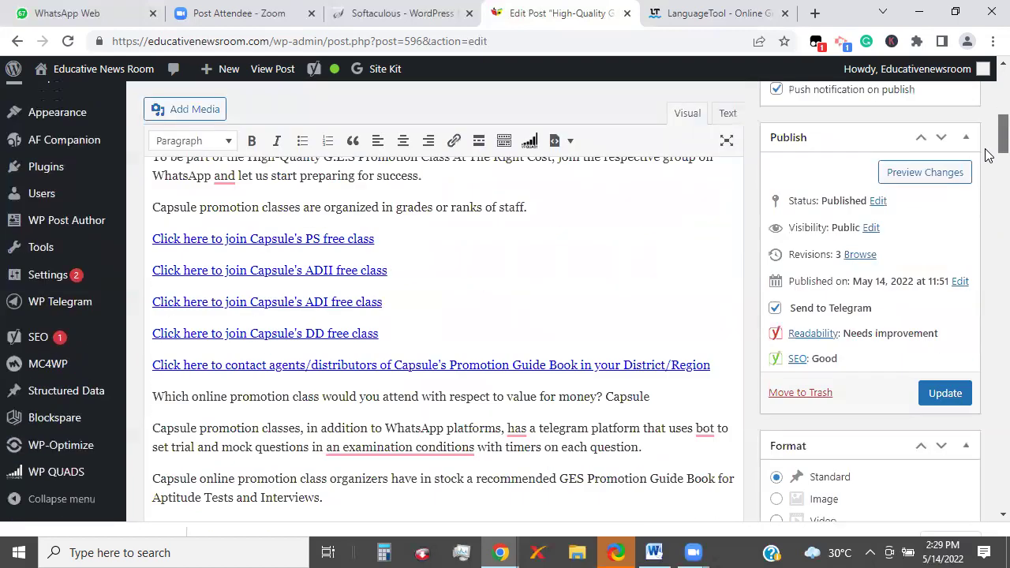
scroll(985, 183, "down", 3)
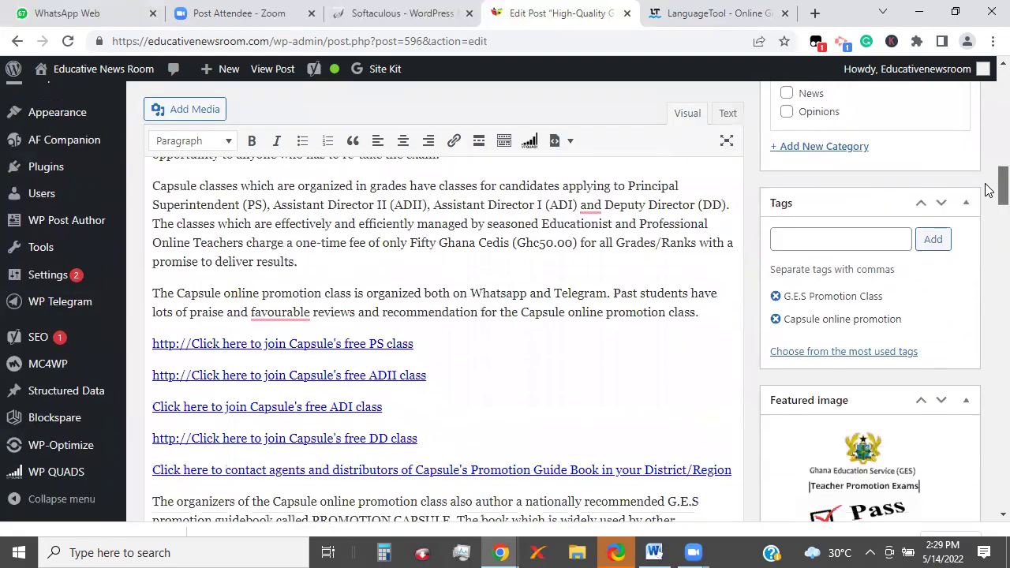
scroll(986, 205, "down", 1)
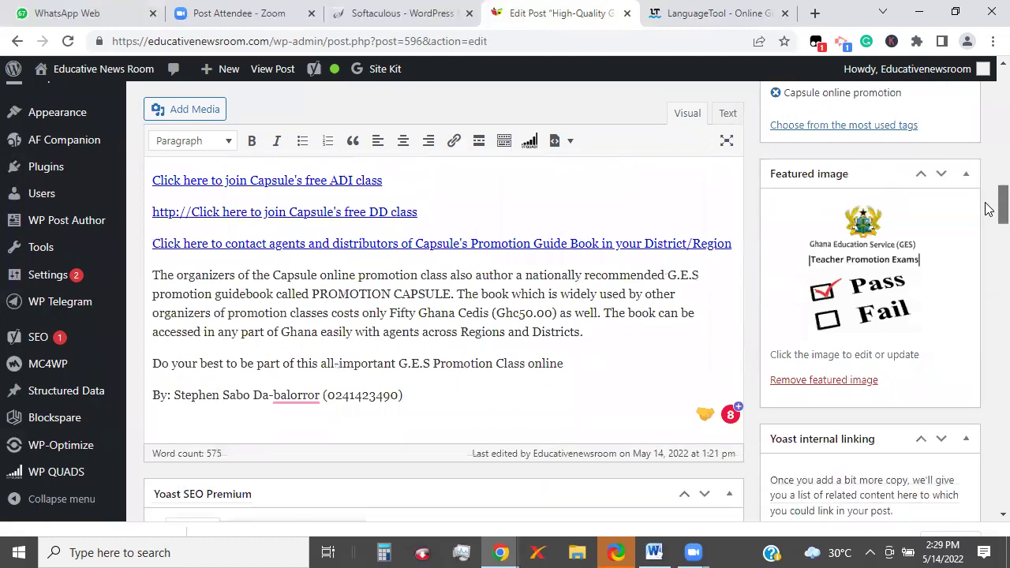
left_click(870, 287)
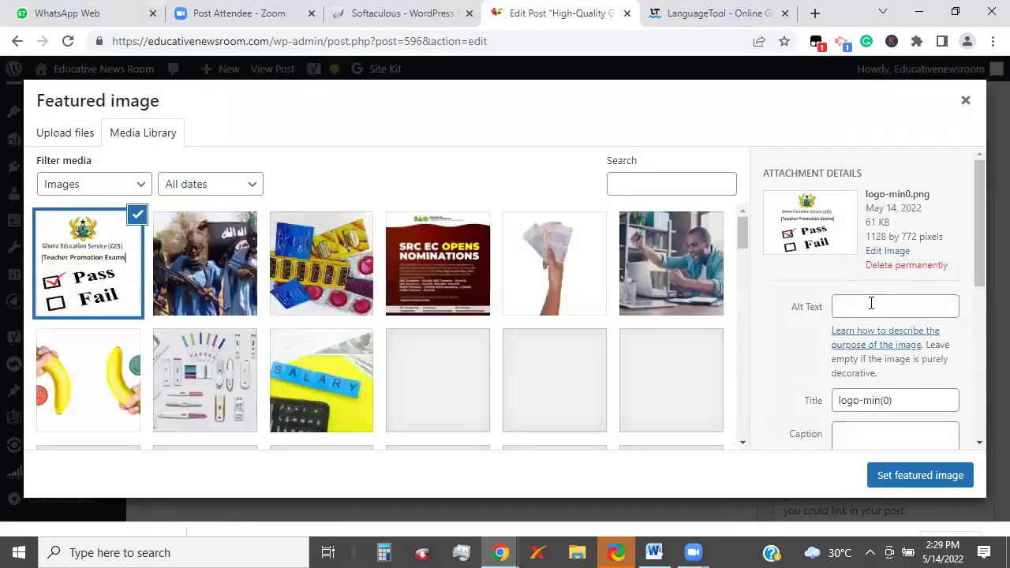
left_click(871, 306)
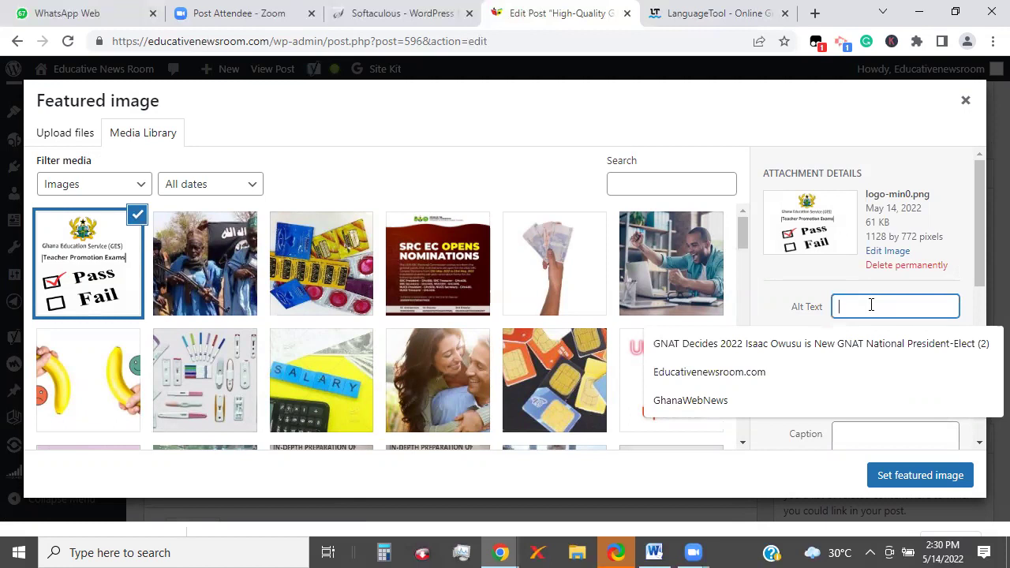
key("ctrl+v")
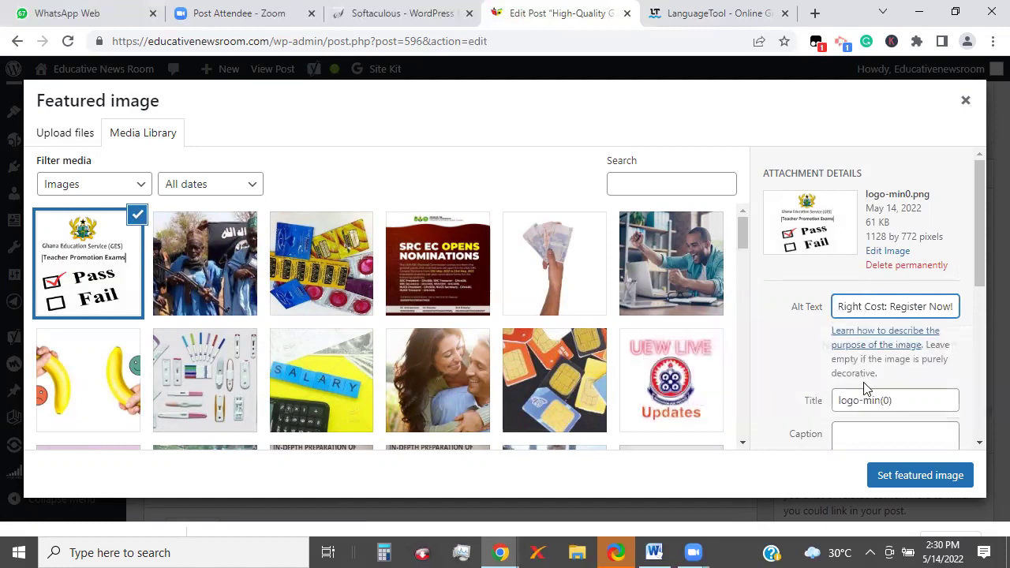
- Replace the attachment title "logo-min(0)" with the copied post title and set the image as the featured image
left_click_drag(901, 400, 812, 405)
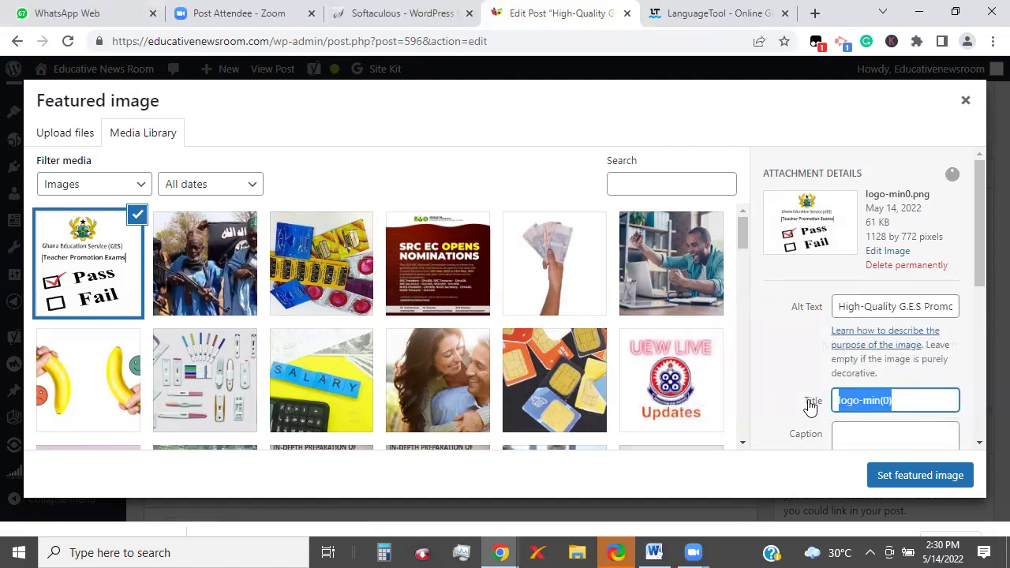
key("BackSpace")
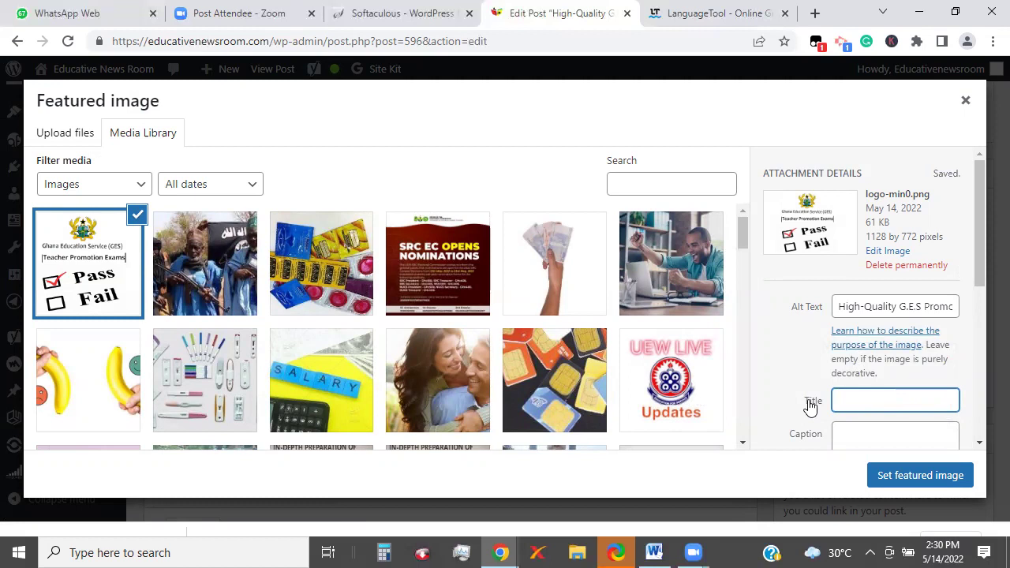
key("ctrl+v")
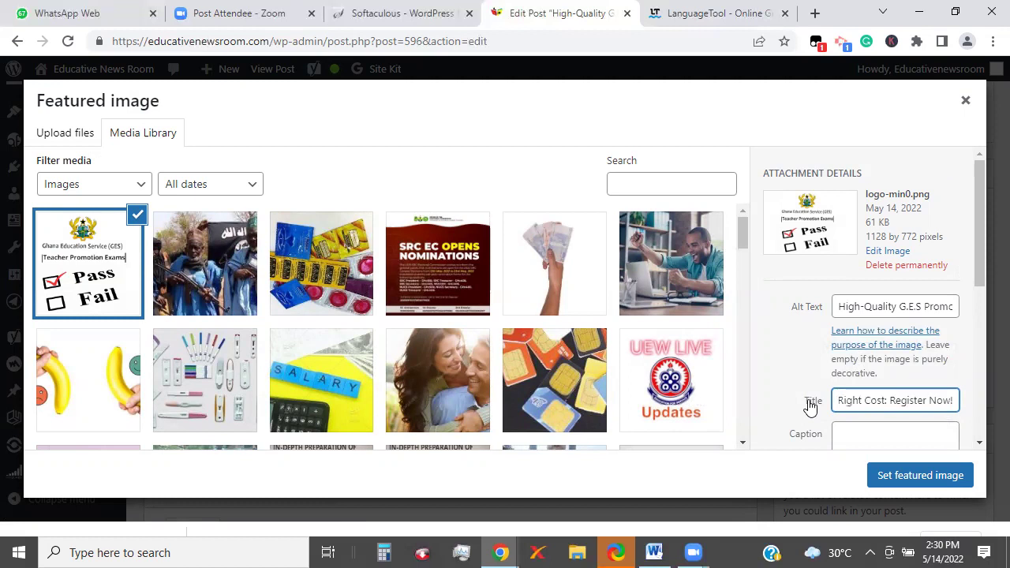
left_click(884, 477)
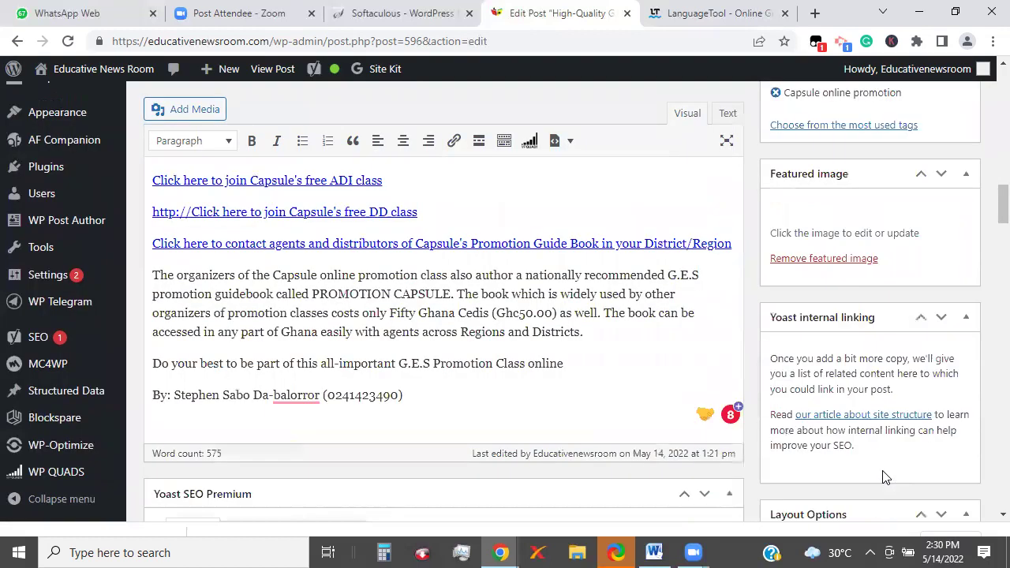
- Check the post's mobile Google preview in Yoast for the title, meta description and featured image
scroll(989, 189, "up", 5)
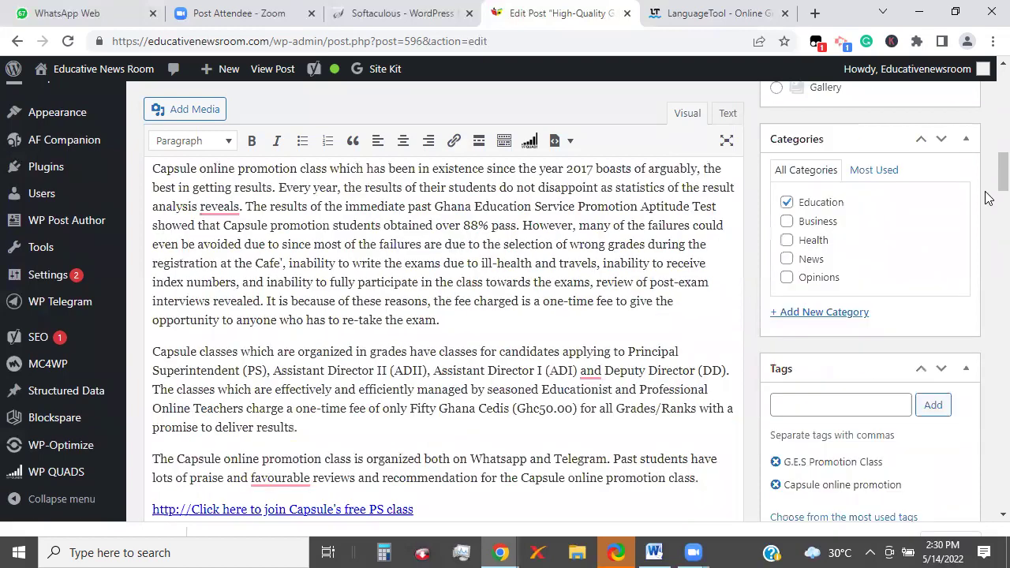
scroll(989, 207, "down", 2)
scroll(989, 207, "down", 10)
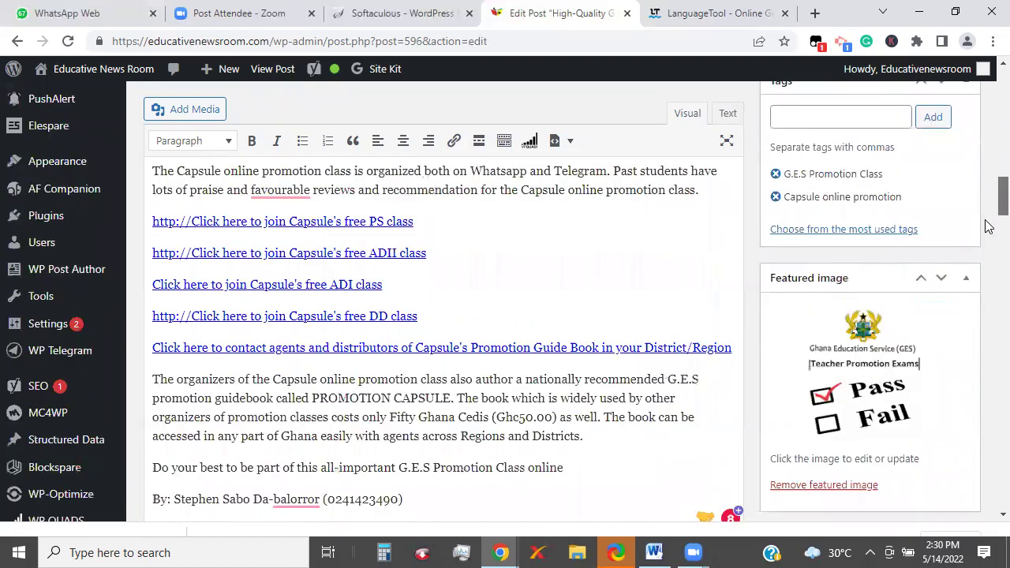
scroll(989, 252, "down", 3)
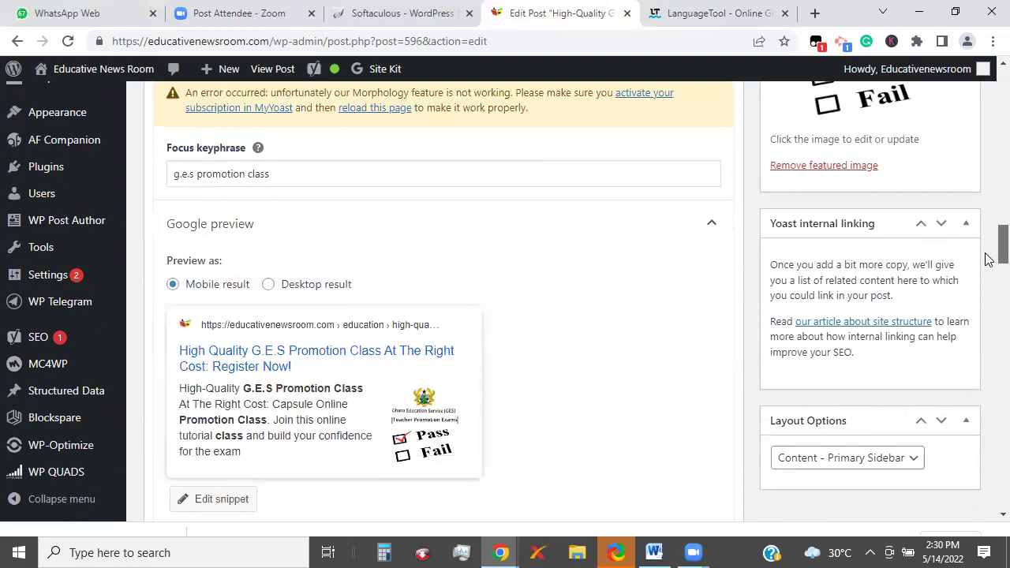
scroll(989, 268, "up", 1)
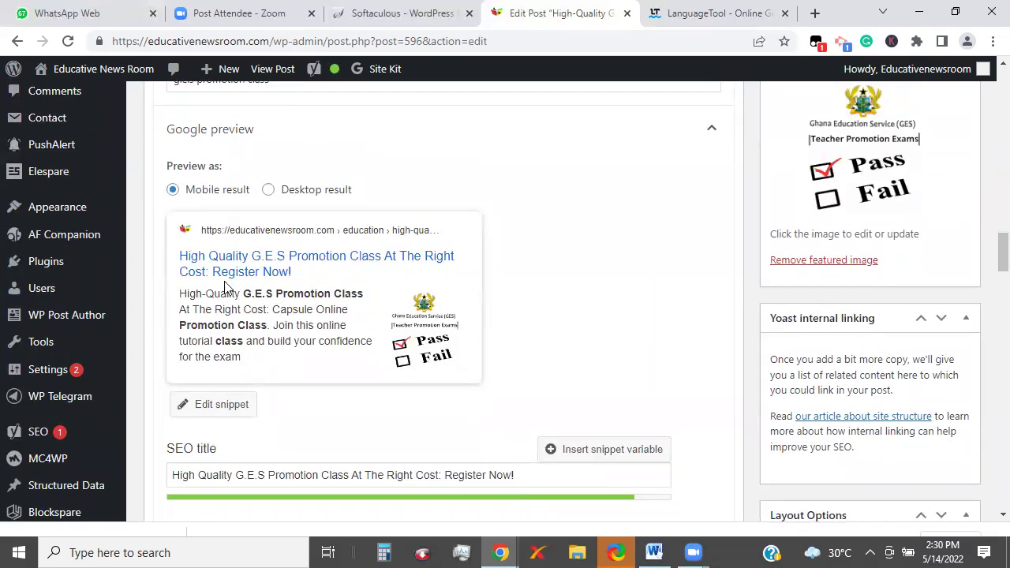
- Check the post's desktop Google preview and review the Yoast SEO analysis results
left_click(268, 192)
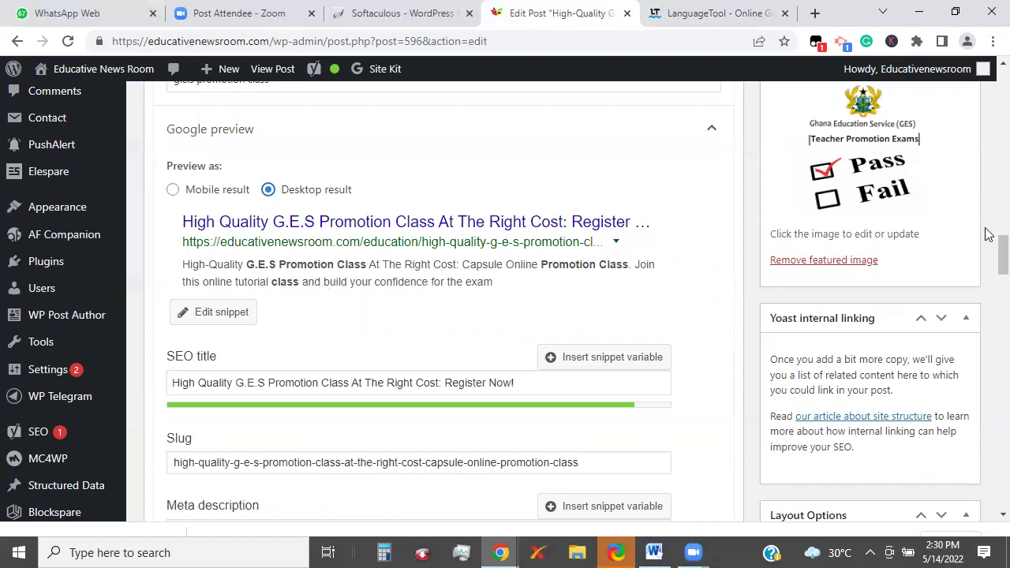
left_click_drag(997, 254, 988, 307)
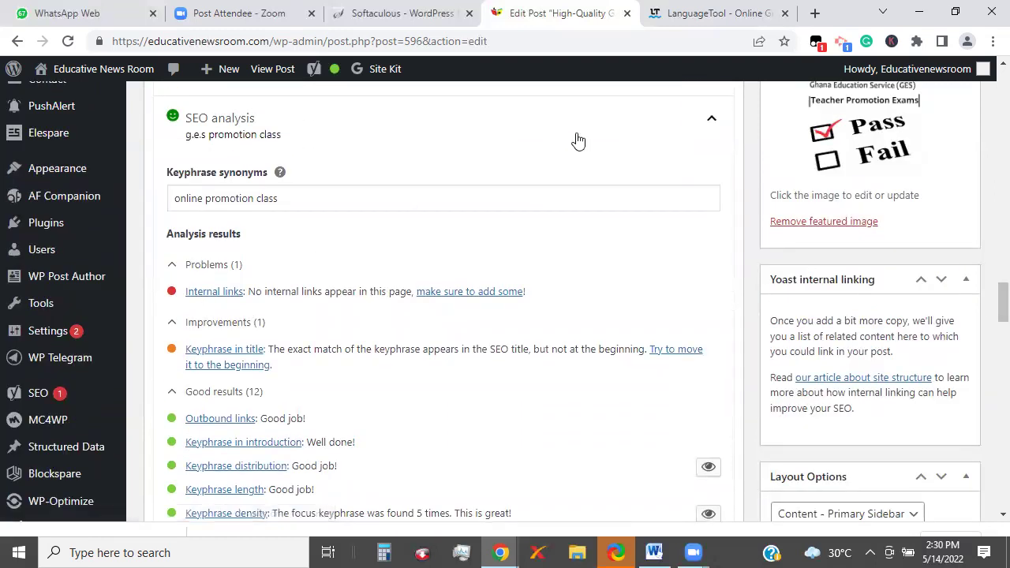
left_click_drag(988, 286, 987, 75)
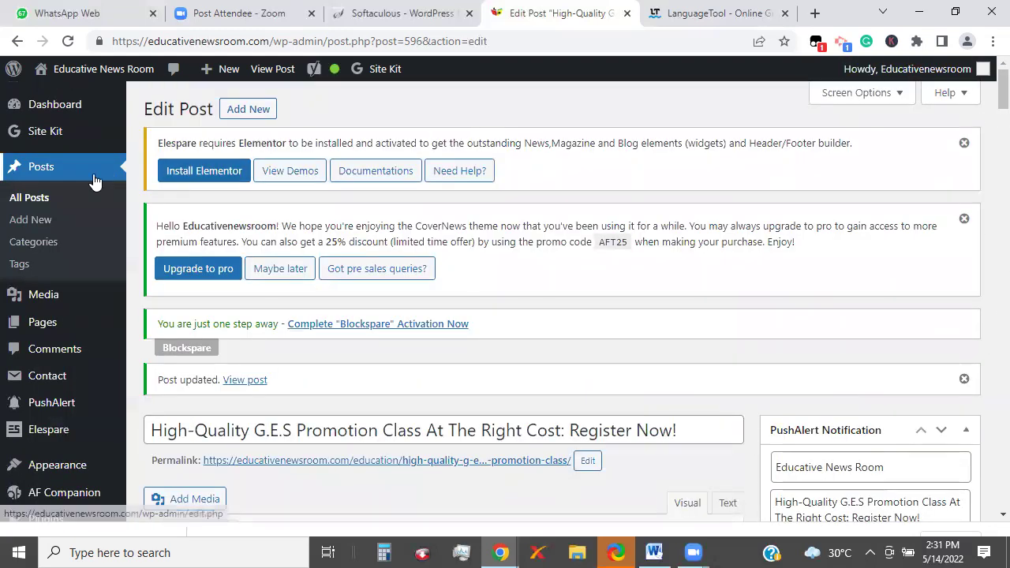
- Open the list of all posts in a new browser tab and switch to it
right_click(41, 172)
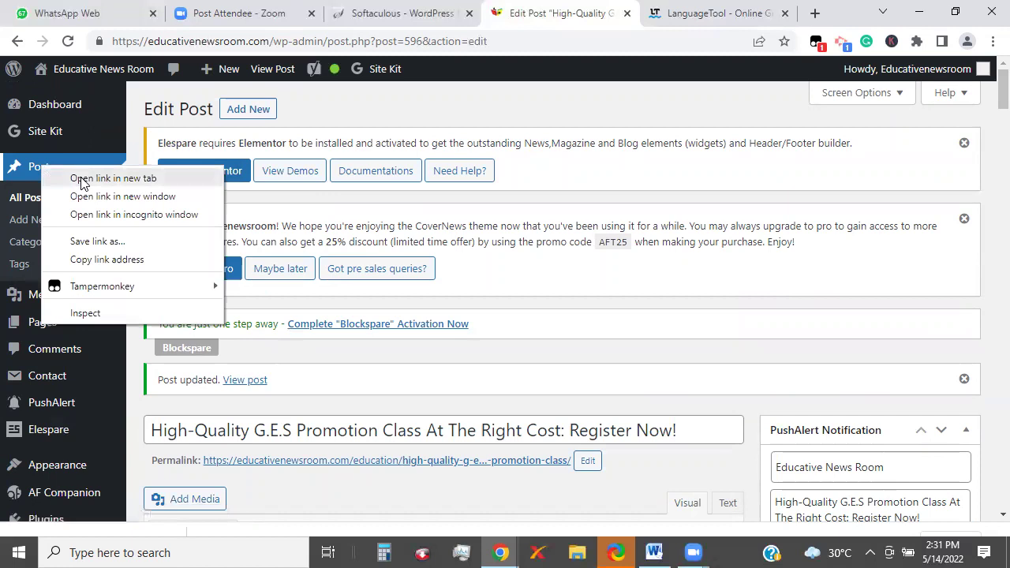
left_click(76, 177)
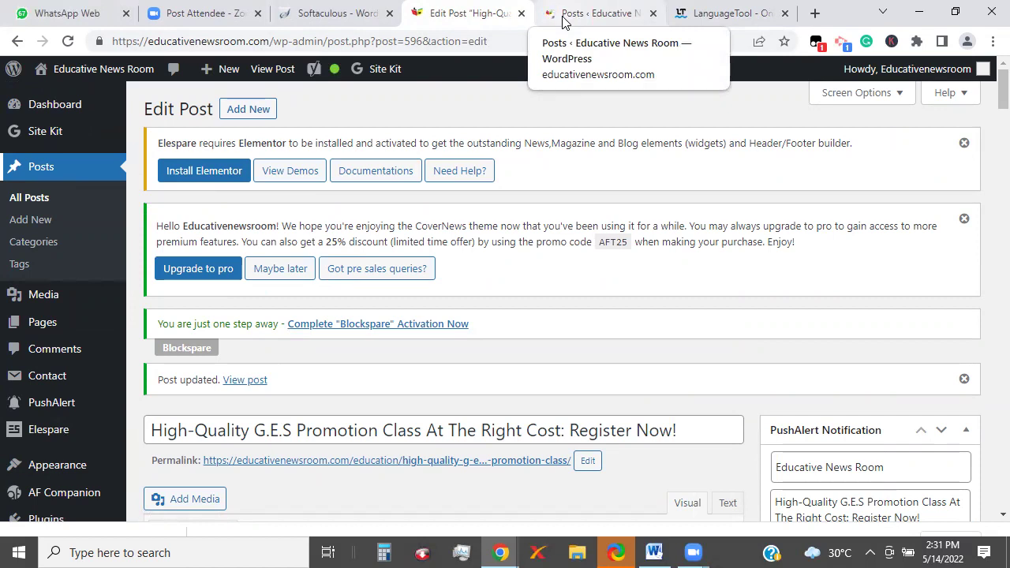
left_click(565, 15)
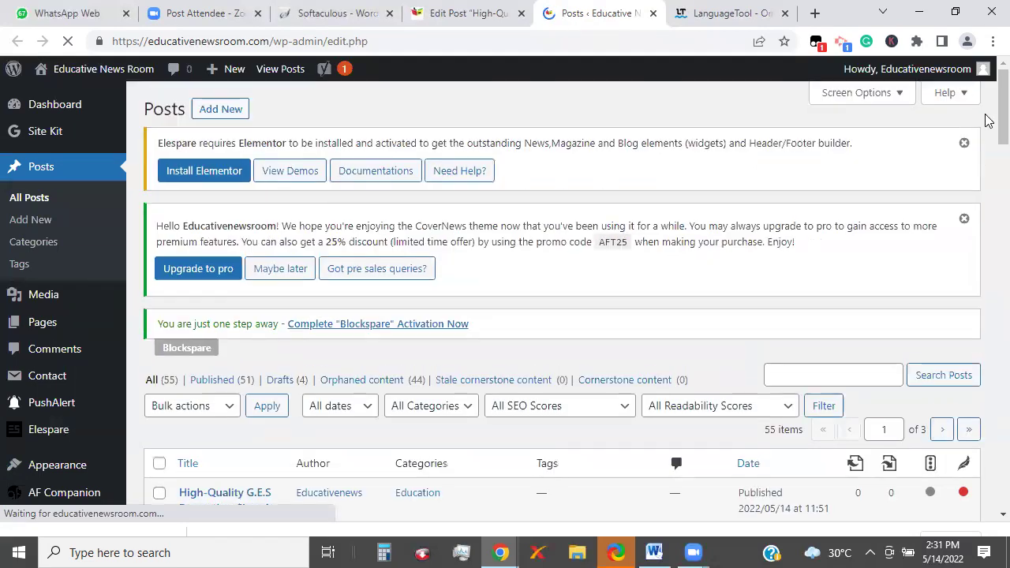
- Find the post "1T1L: GNATOC Members Hot. Hotter Than Primary School Teachers" in the posts list and copy its title
scroll(985, 119, "down", 3)
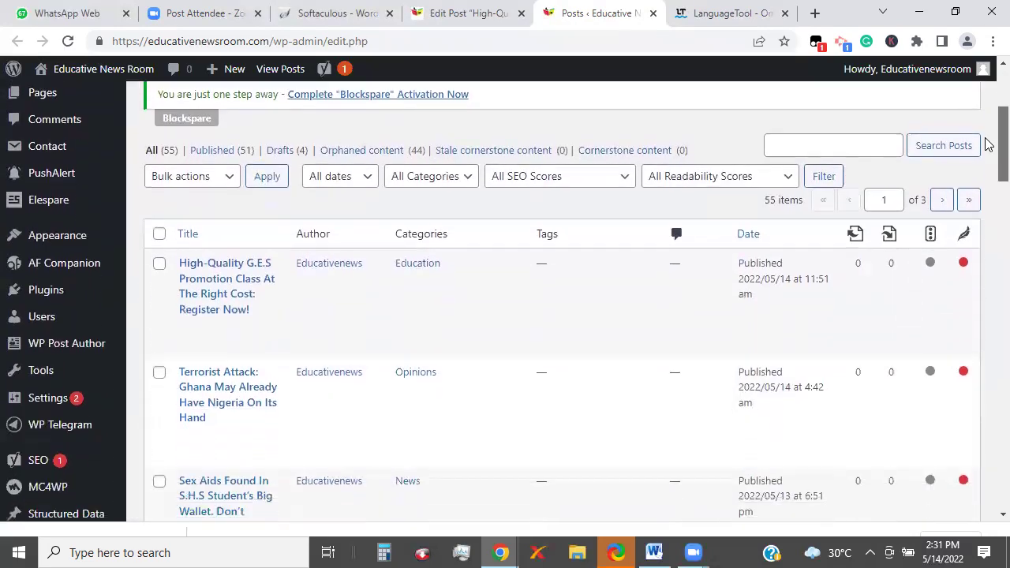
scroll(989, 149, "down", 3)
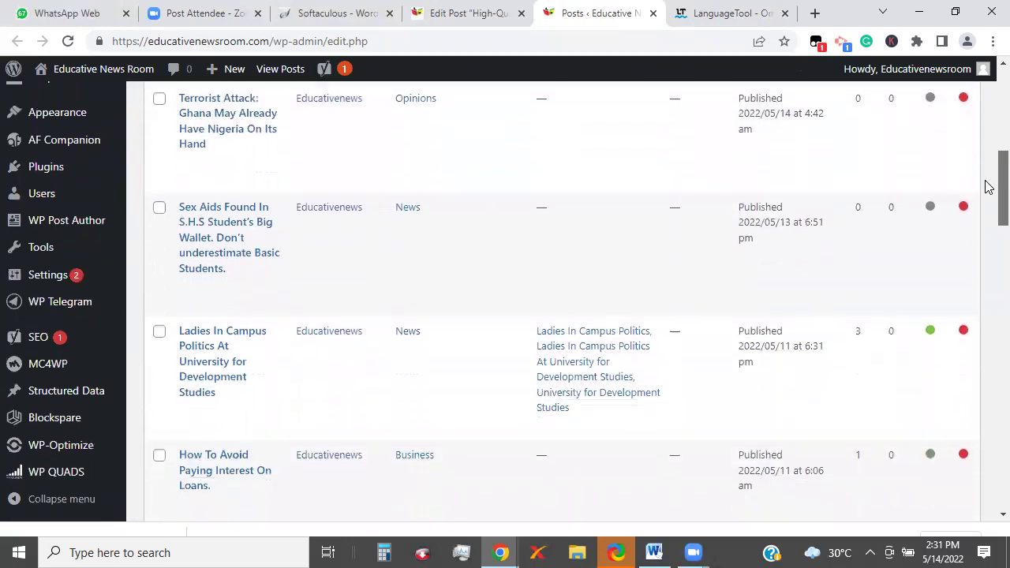
scroll(989, 192, "down", 3)
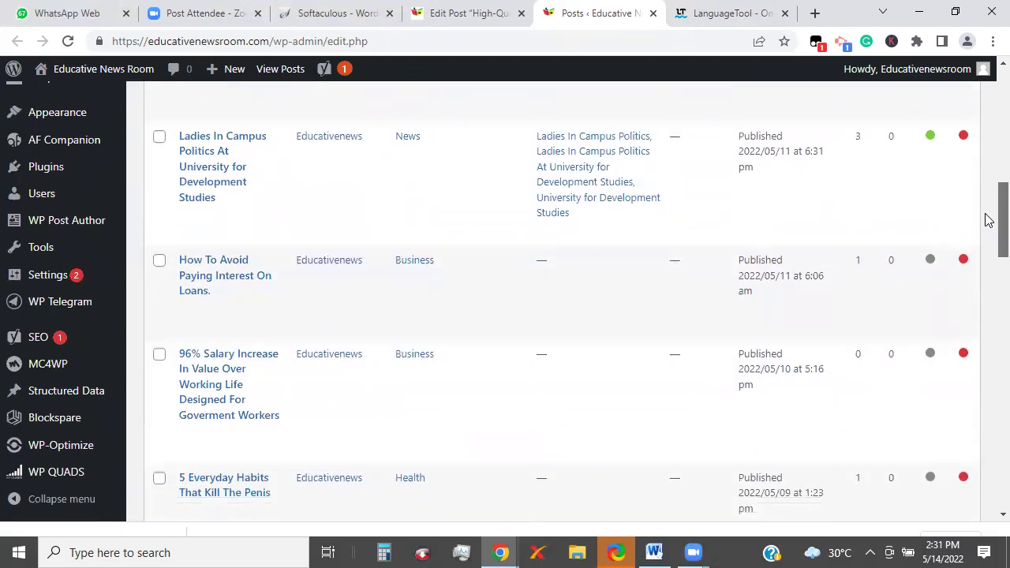
scroll(989, 226, "down", 1)
scroll(989, 237, "down", 1)
scroll(989, 241, "down", 3)
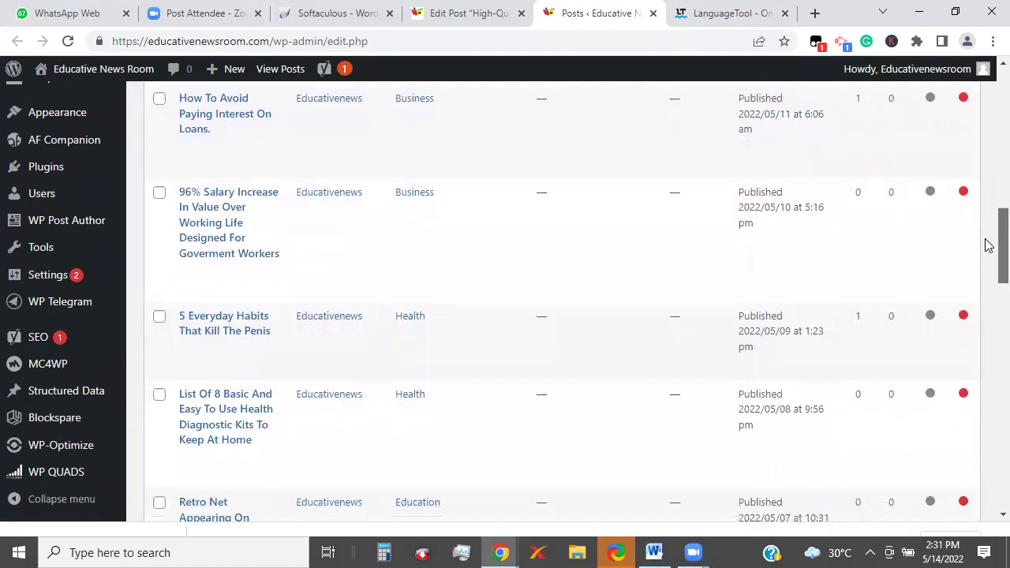
scroll(989, 264, "down", 4)
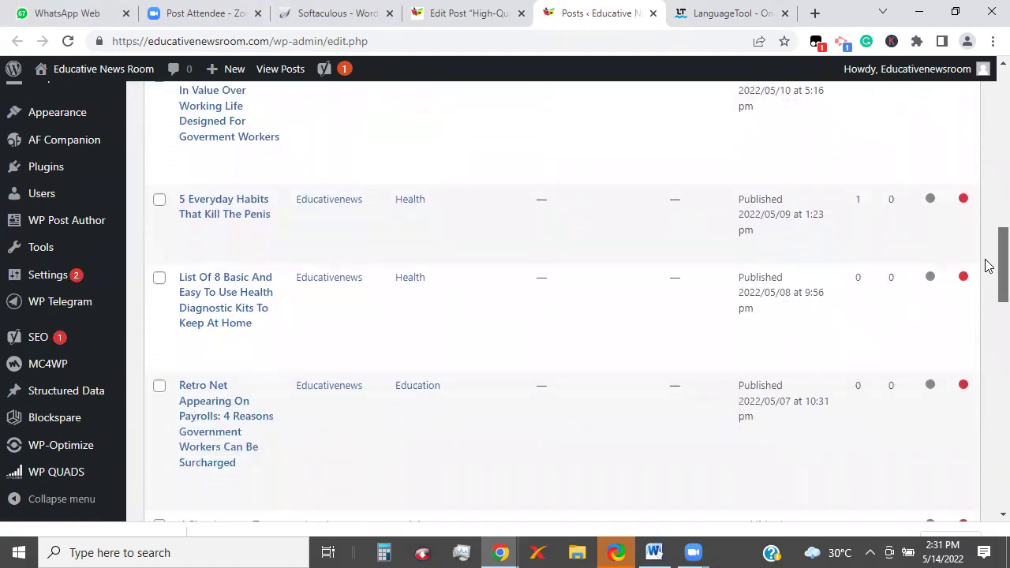
scroll(989, 292, "down", 4)
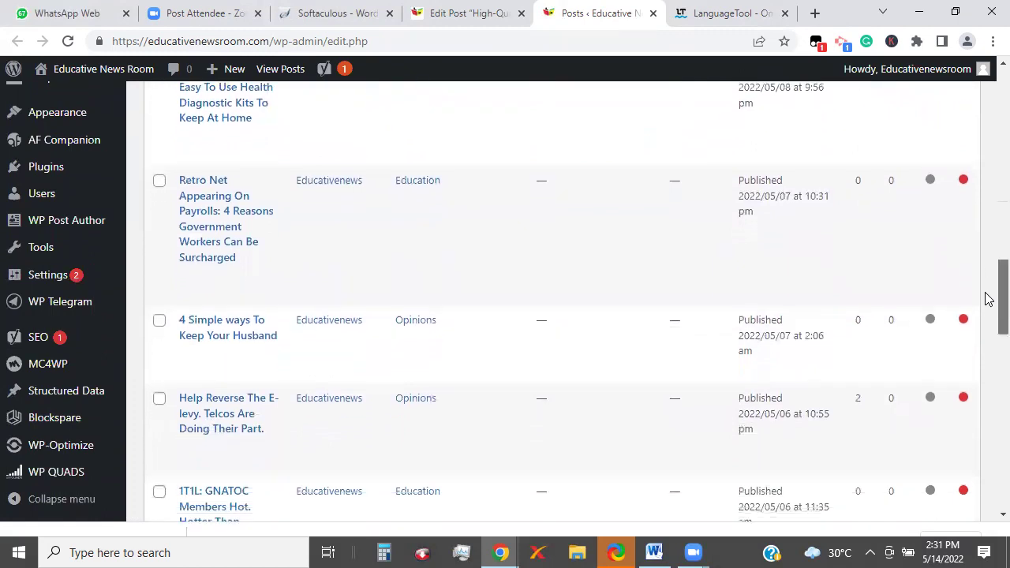
scroll(989, 318, "down", 2)
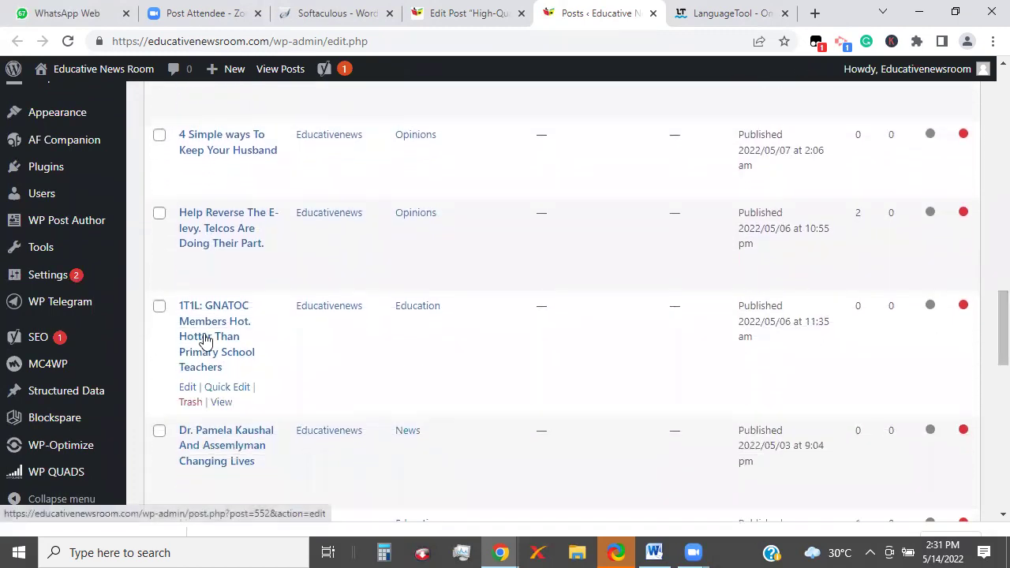
left_click_drag(175, 305, 245, 373)
key("ctrl+c")
left_click(245, 373)
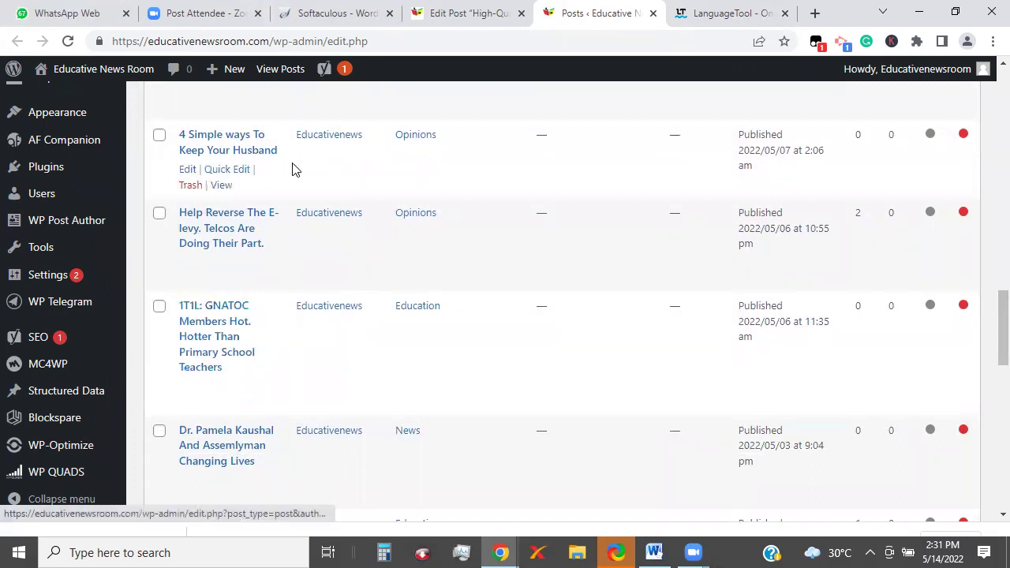
- In the promotion class post, add a "READ:" line with the copied title after "promise to deliver results." and remove the title's pasted admin link
left_click(466, 20)
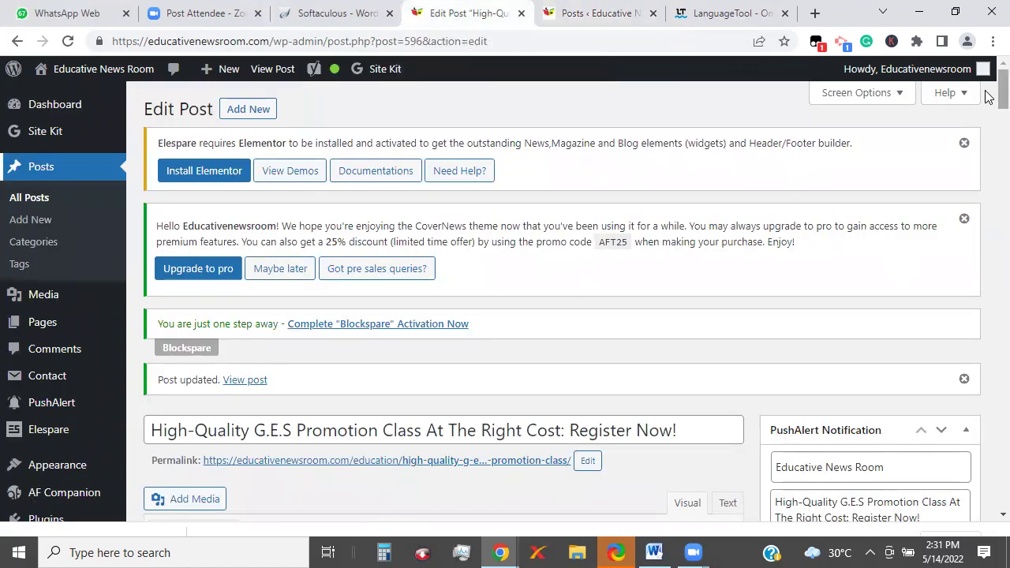
scroll(990, 135, "down", 5)
scroll(984, 146, "down", 8)
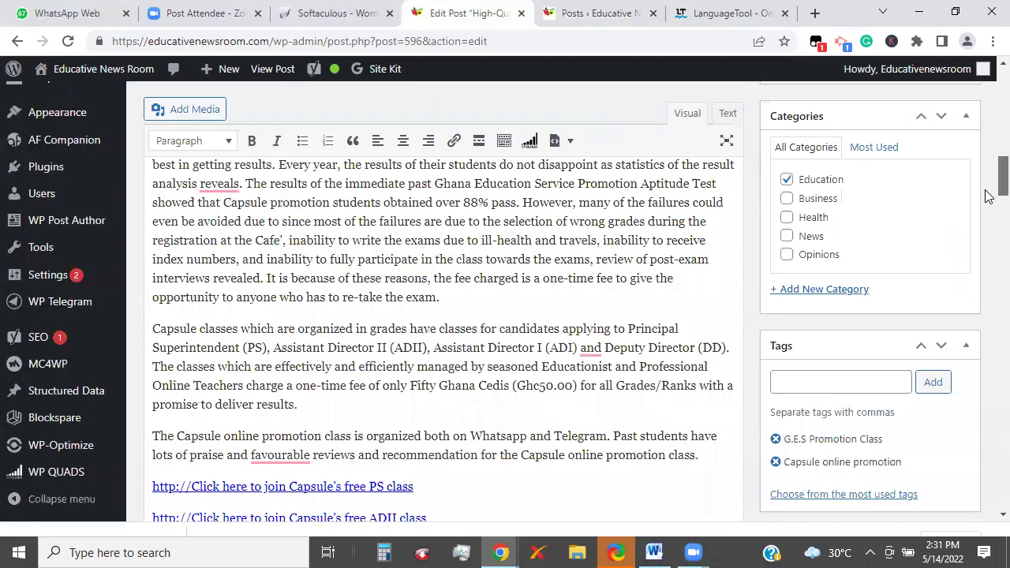
scroll(985, 196, "down", 3)
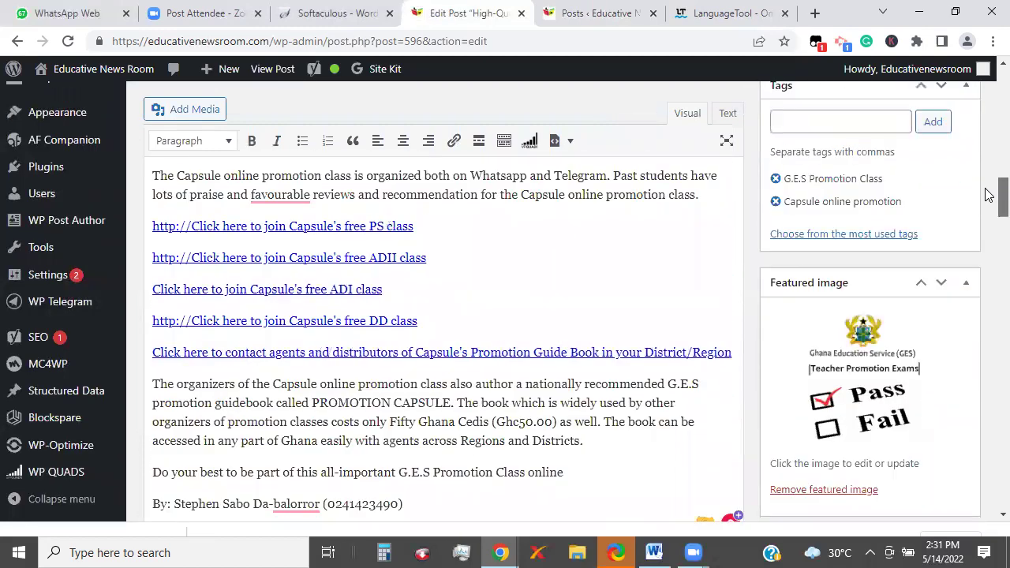
scroll(990, 195, "up", 2)
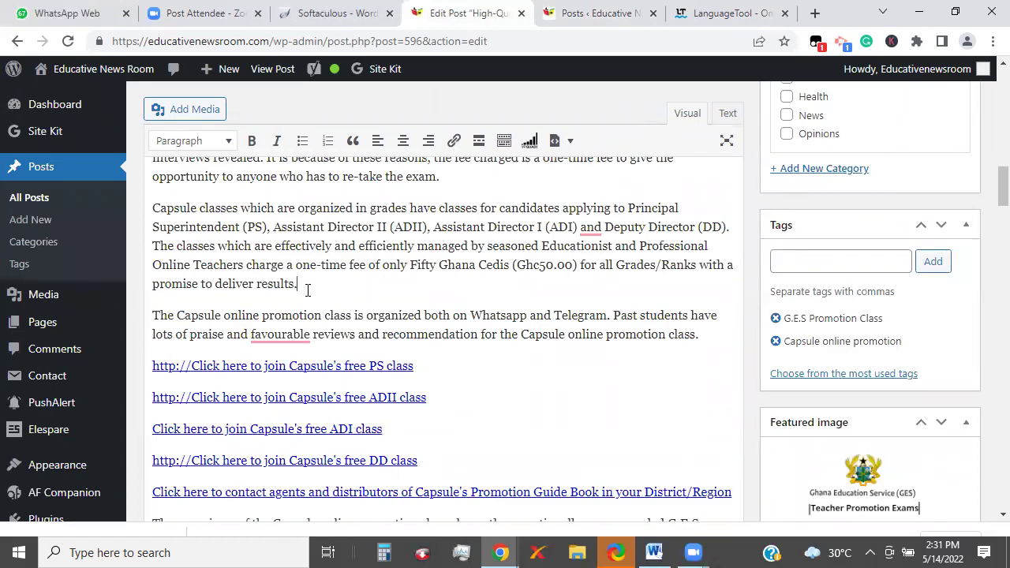
key("Return")
type("READ:")
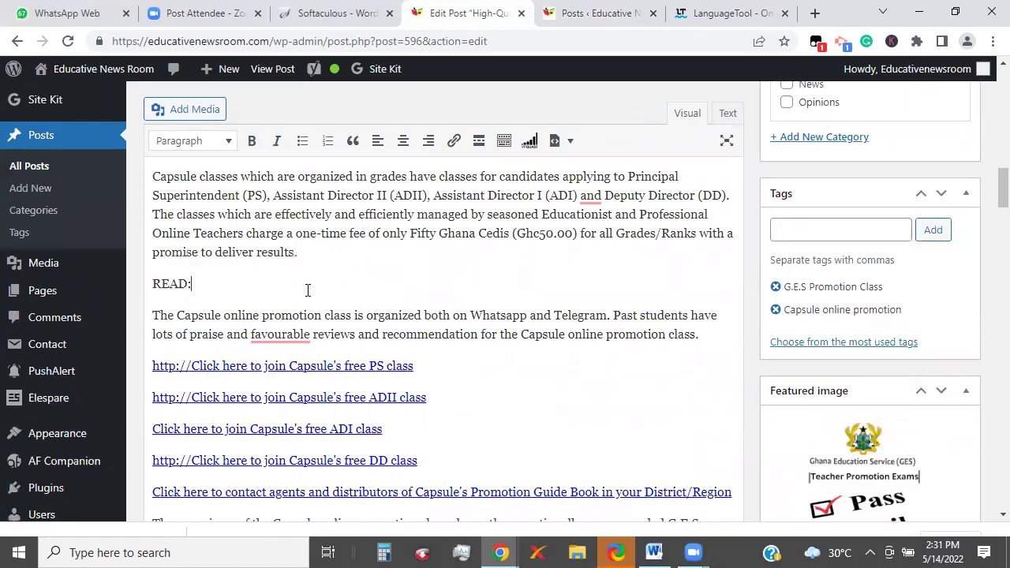
key("ctrl+v")
left_click(338, 289)
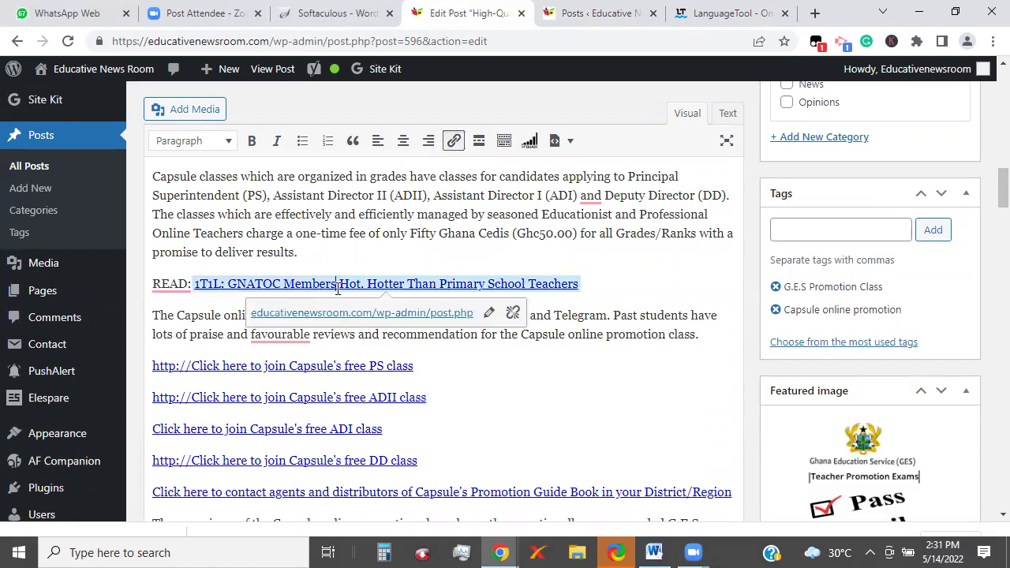
left_click(513, 311)
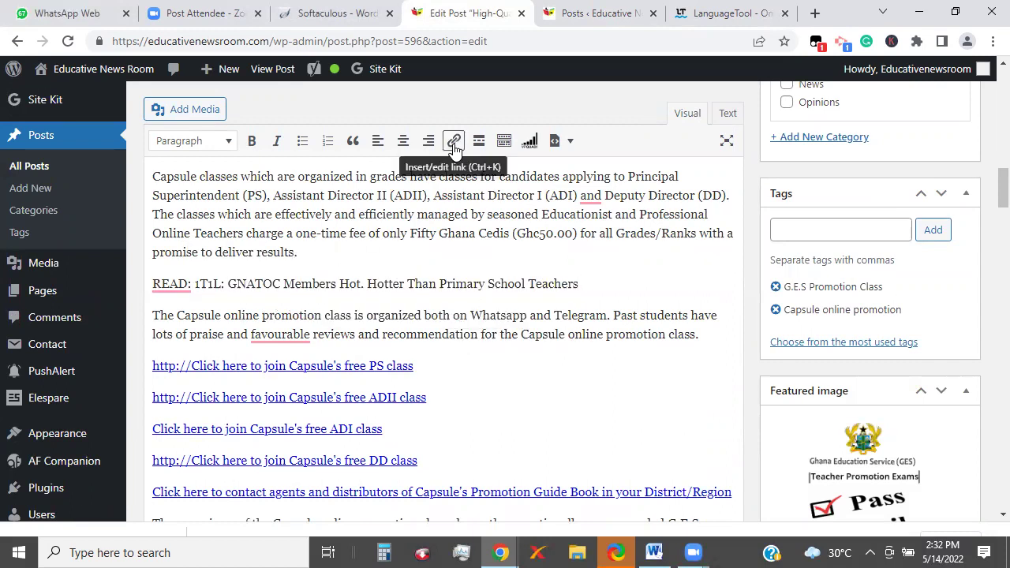
- Replace the title after "READ:" with a fresh paste of the copied title and strip its admin link again
left_click(581, 284, "shift")
left_click(581, 284)
left_click_drag(582, 284, 197, 287)
key("BackSpace")
key("ctrl+v")
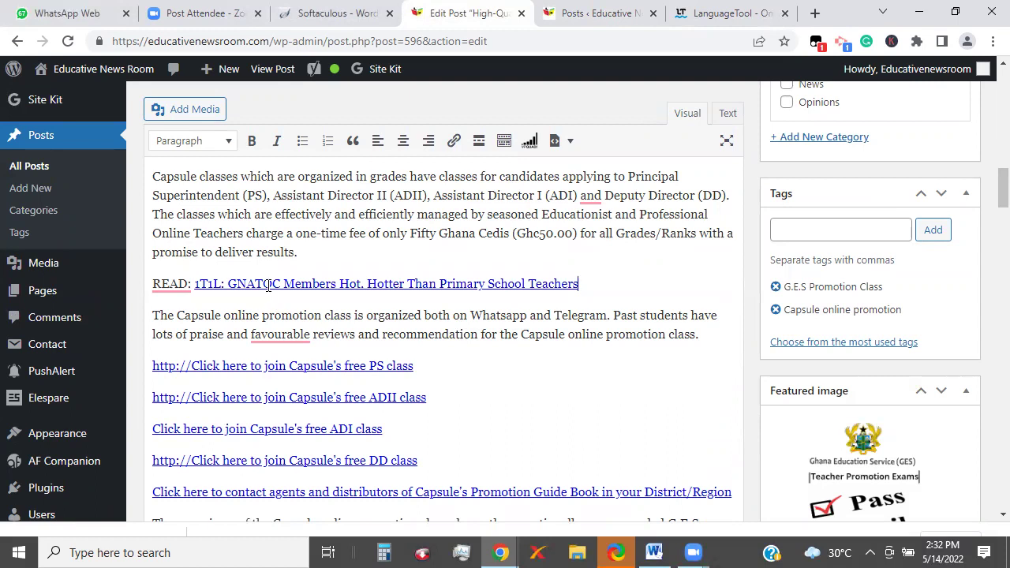
left_click(269, 286)
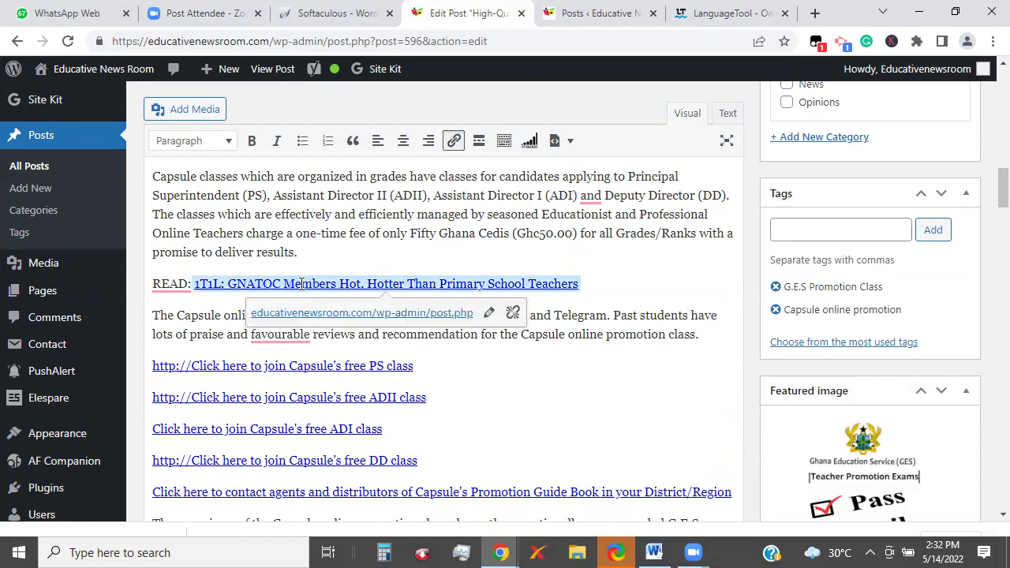
left_click(513, 313)
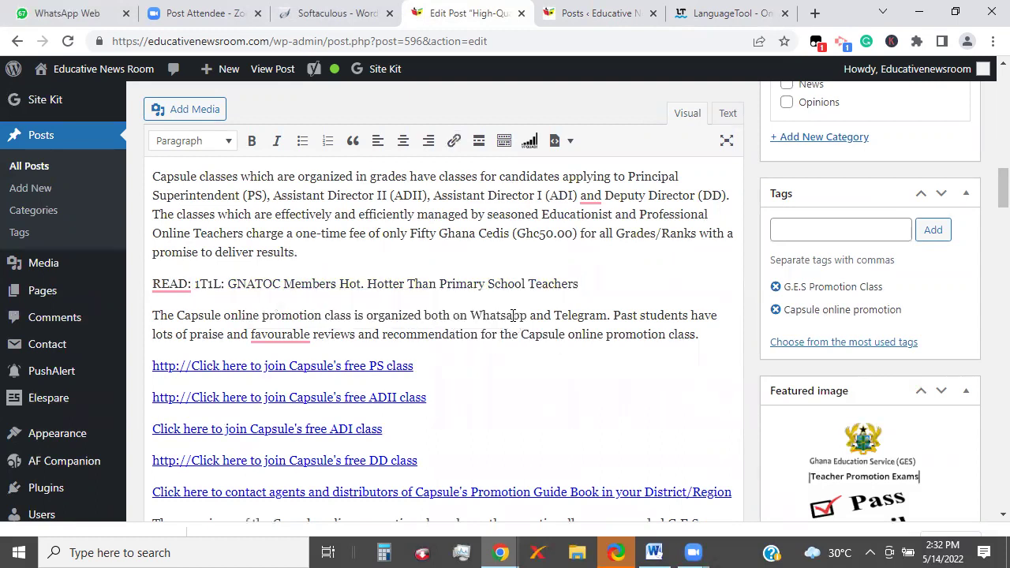
- Copy the public link address of the "1T1L: GNATOC Members Hot" post from the posts list
left_click(600, 16)
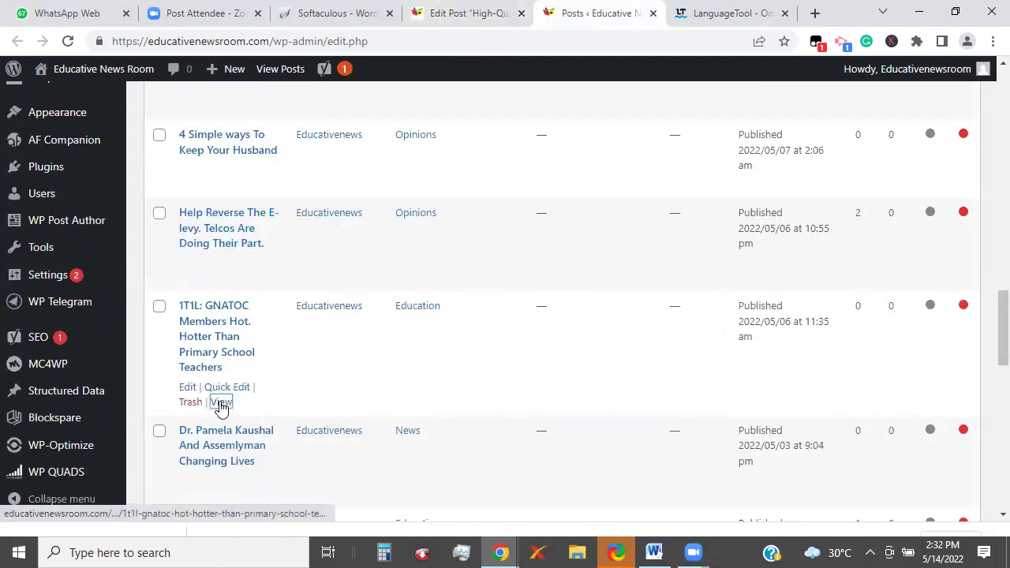
right_click(221, 404)
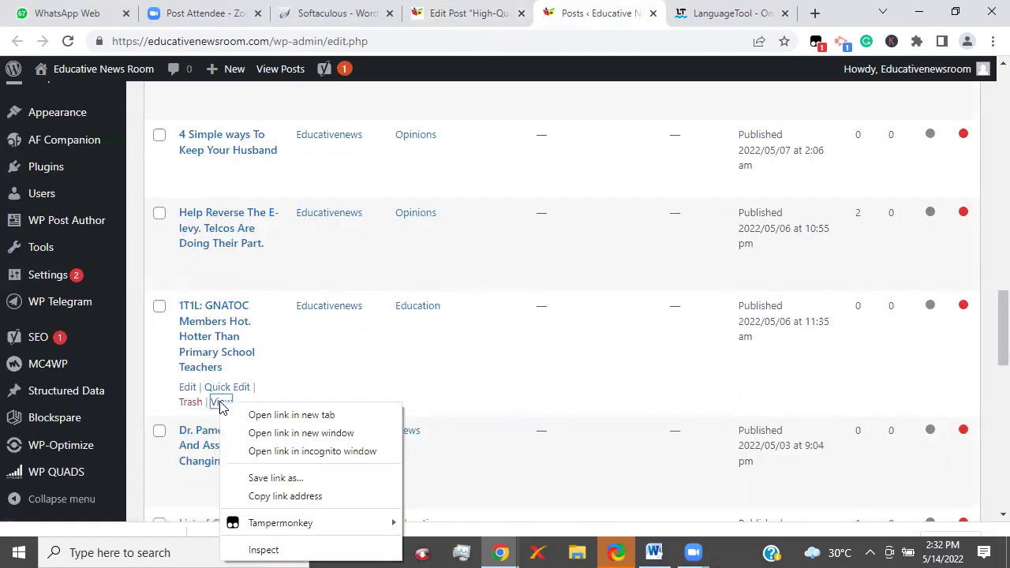
left_click(268, 496)
- Back in the edited post, link the full title after "READ:" to the copied post address through the link settings
left_click(466, 11)
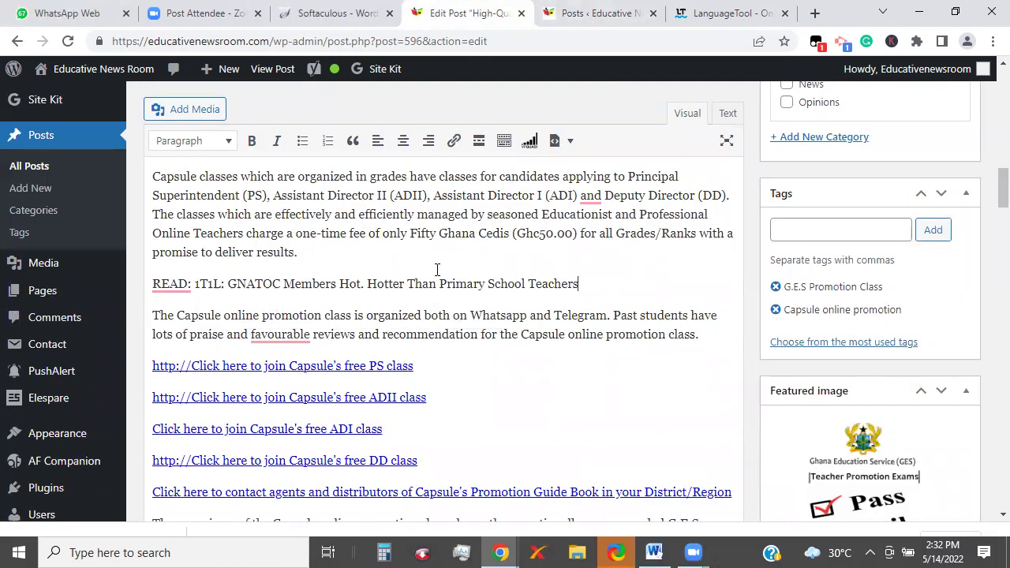
left_click_drag(196, 286, 595, 289)
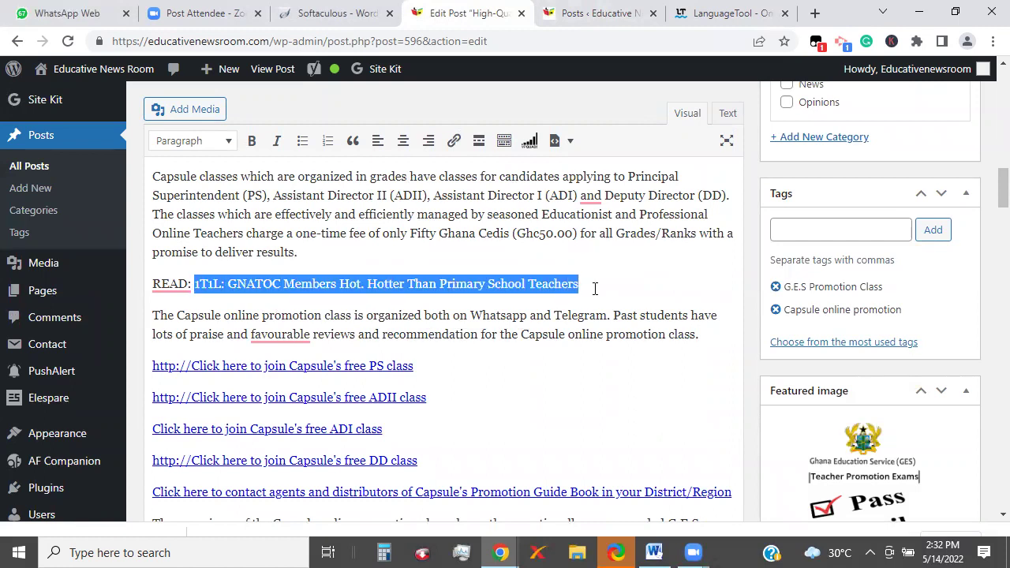
left_click(454, 144)
key("ctrl+v")
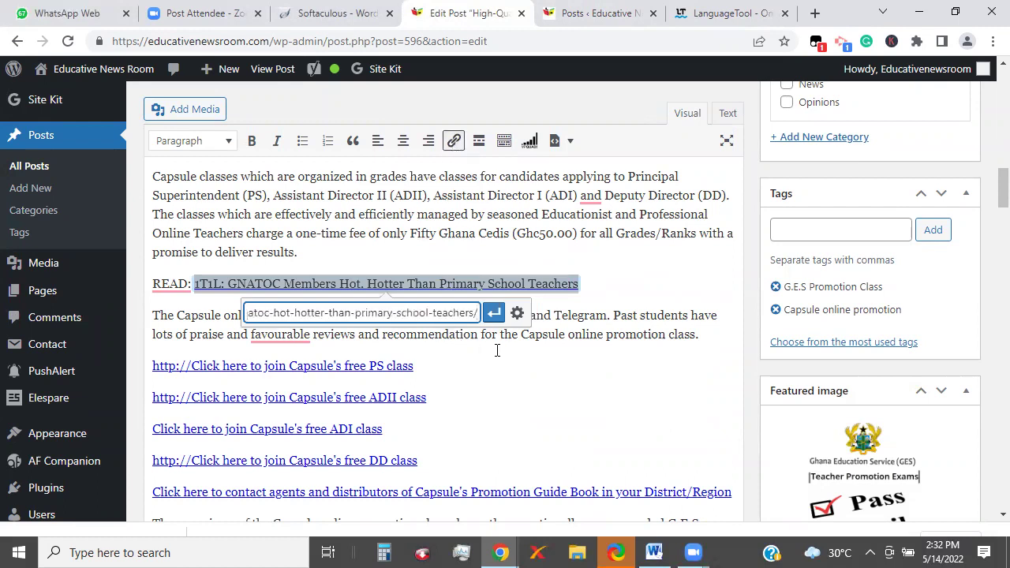
left_click(518, 314)
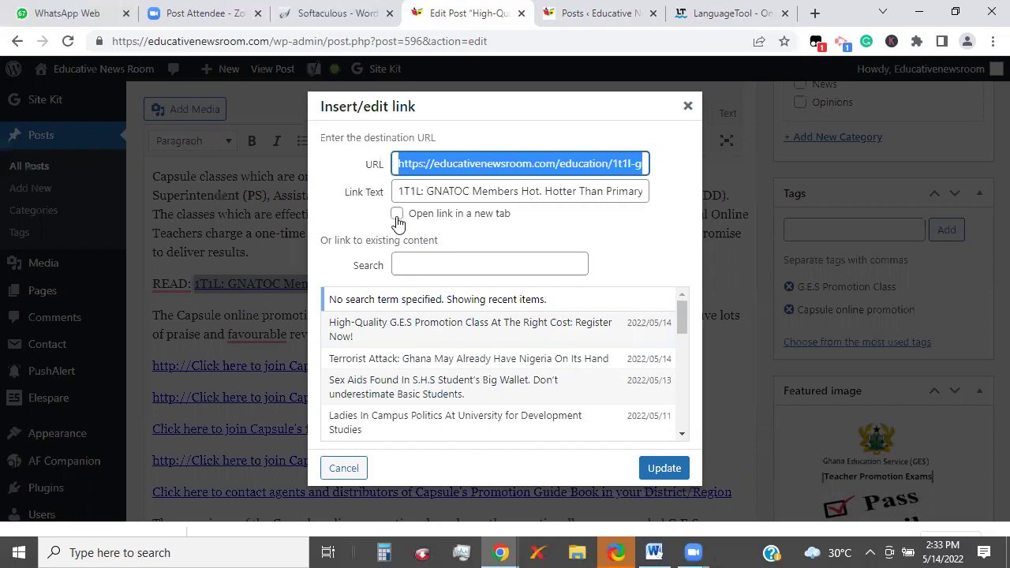
left_click(667, 468)
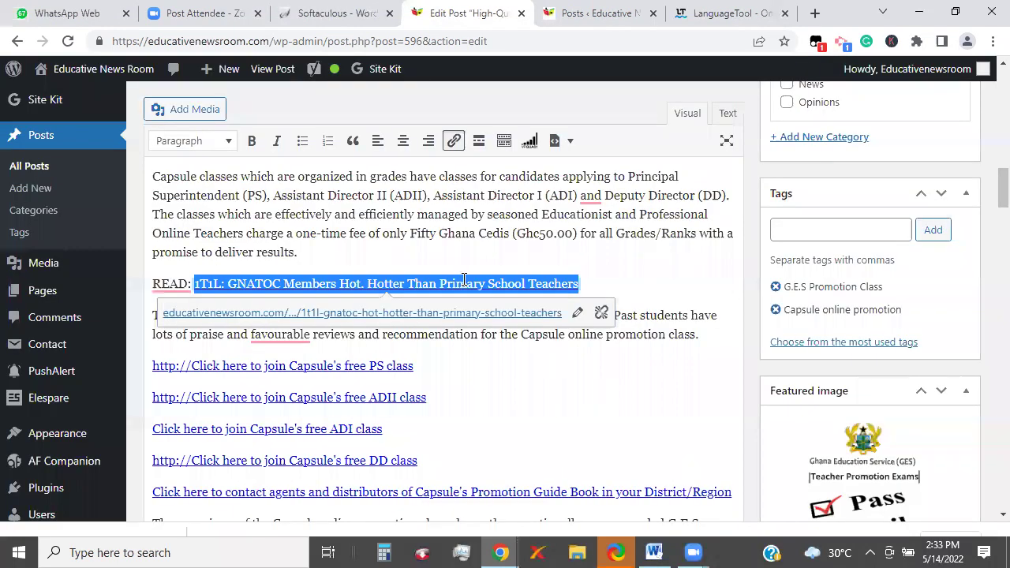
- Inspect the destination address of the linked title in the "READ:" line
left_click(427, 282)
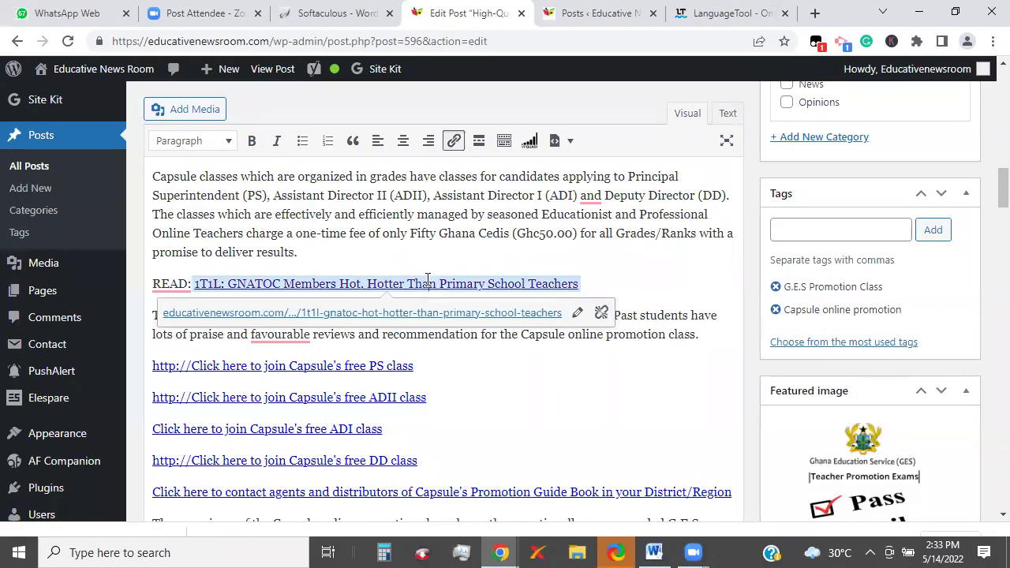
left_click(578, 313)
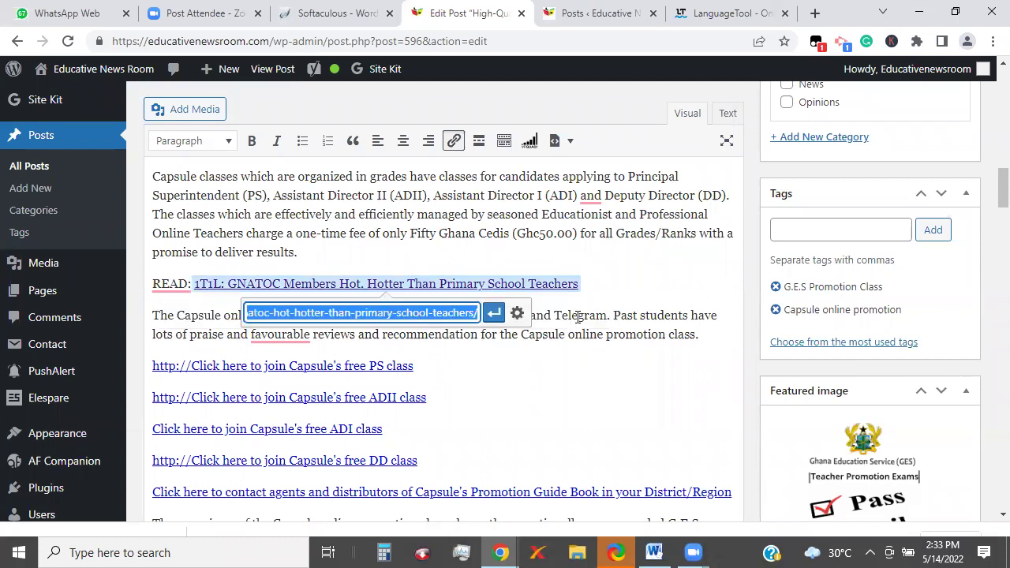
left_click(443, 262)
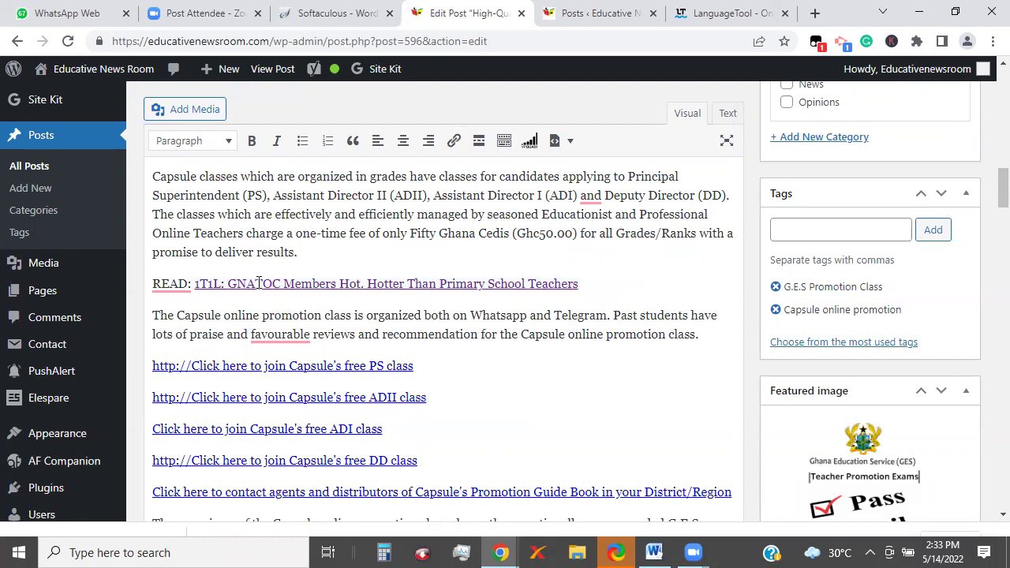
double_click(258, 283)
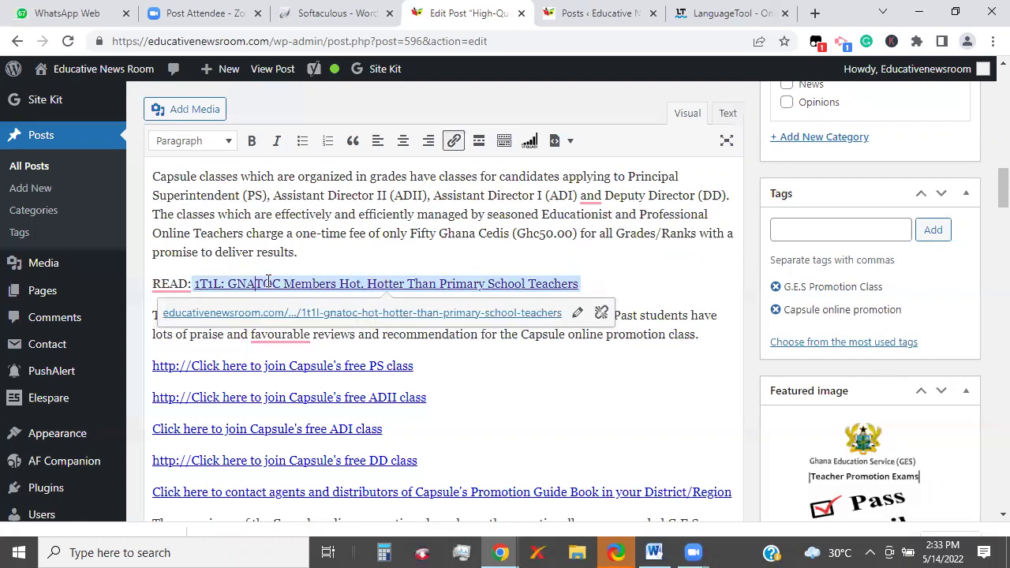
- Set the linked title in the "READ:" line to open in a new tab through its link settings
left_click(578, 314)
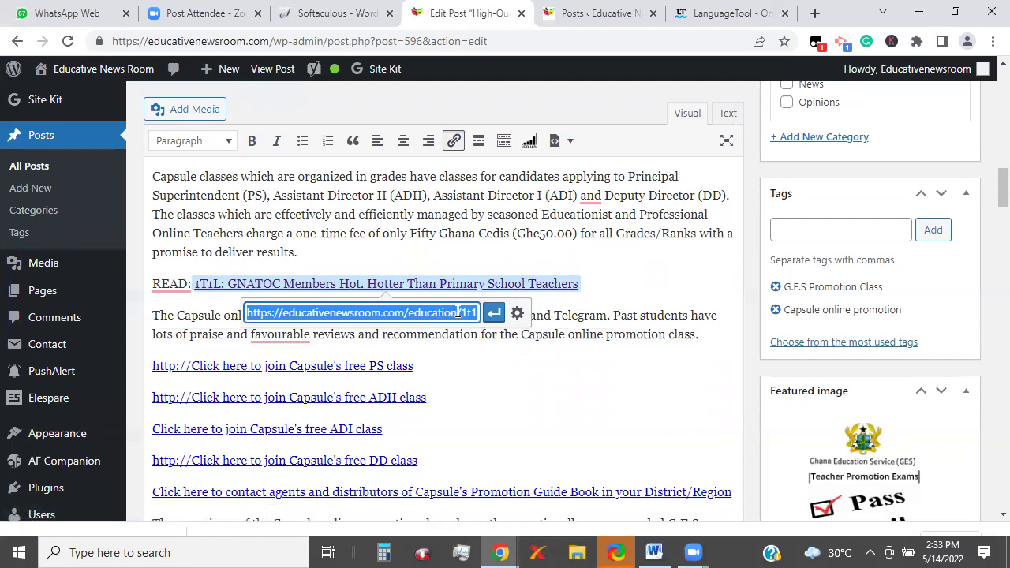
left_click(517, 316)
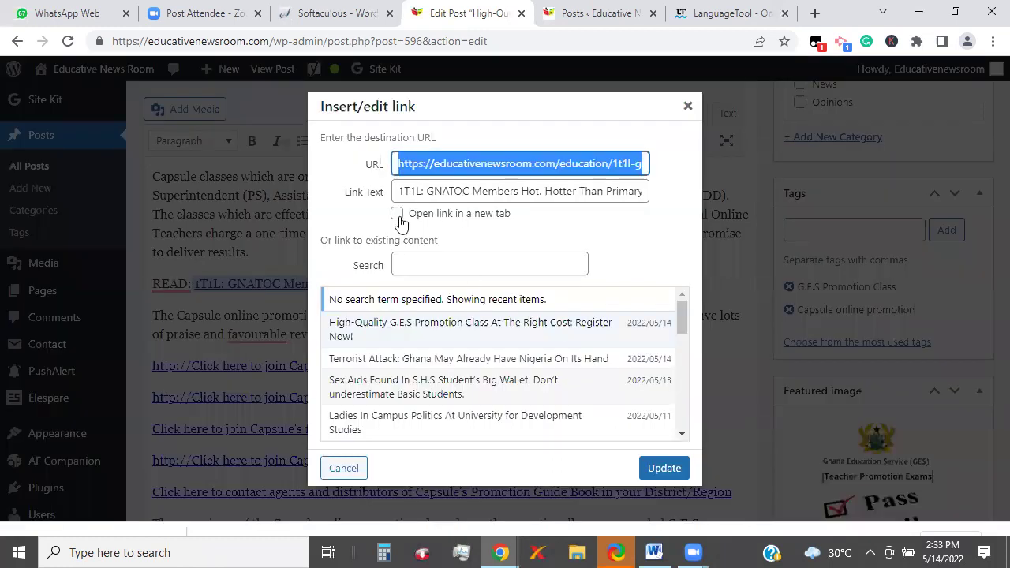
left_click(437, 161)
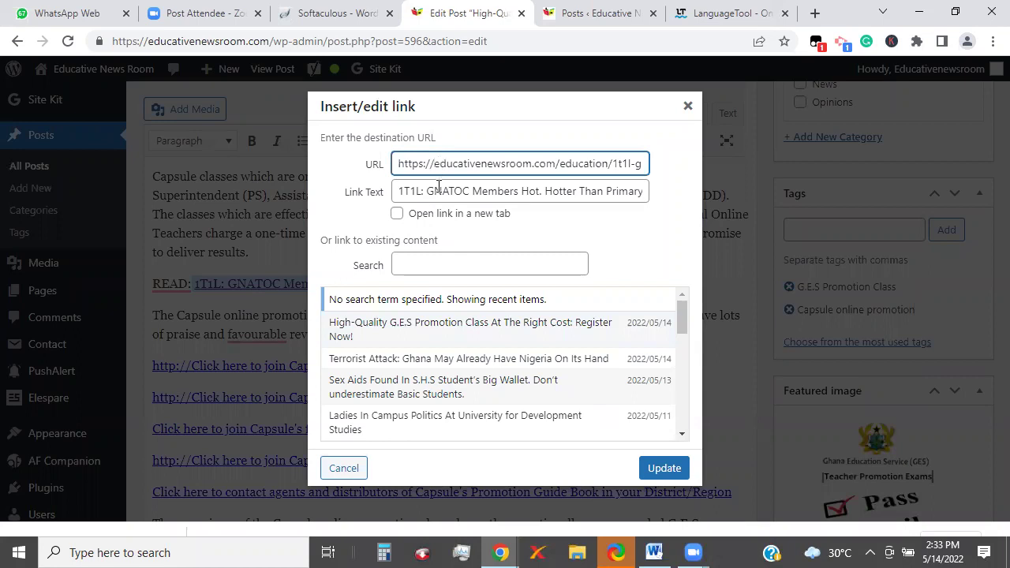
left_click(398, 216)
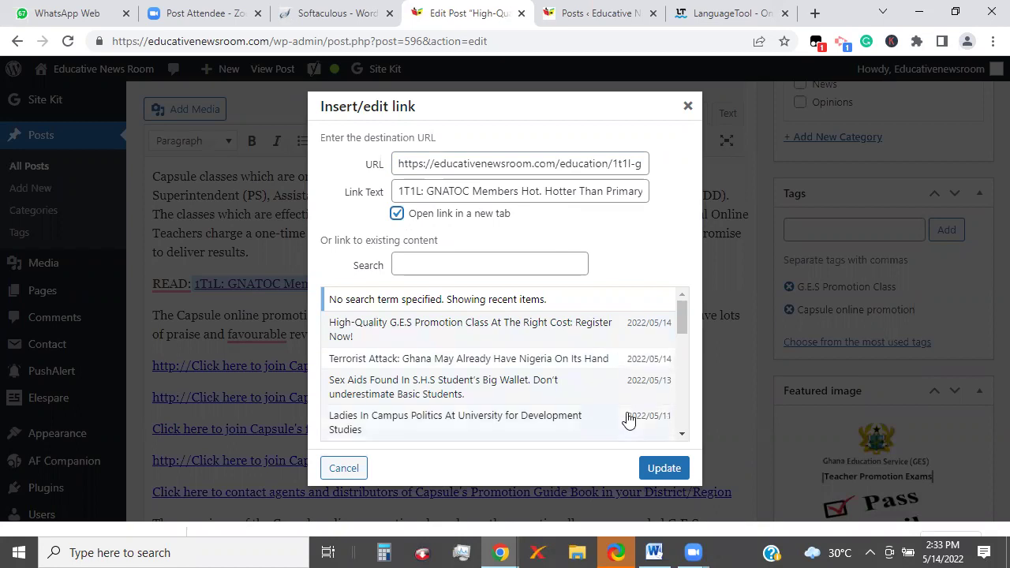
left_click(654, 473)
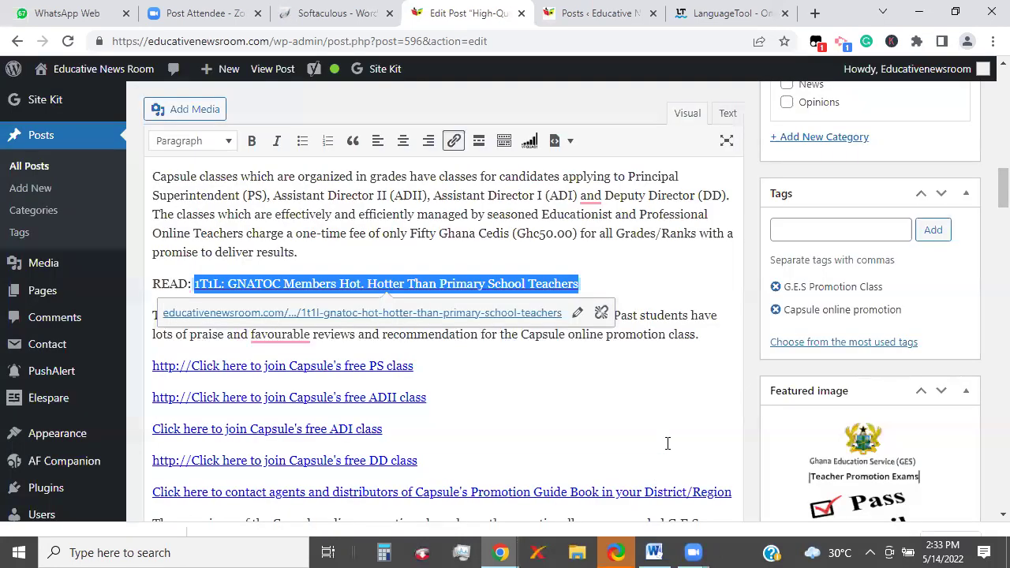
left_click(683, 338)
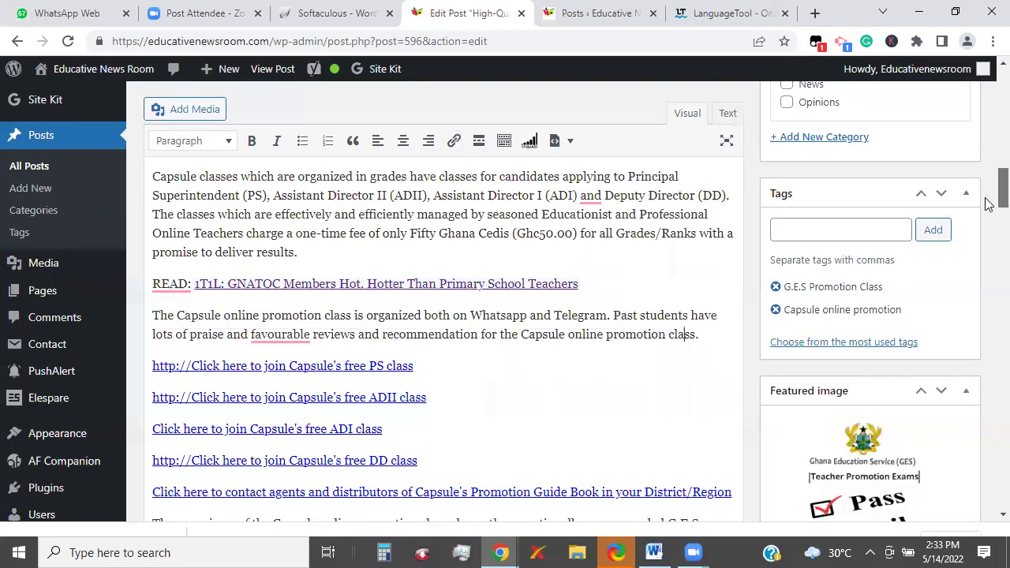
- Review the post body, word count, Google preview, Yoast SEO analysis results and prominent words under Insights
scroll(984, 213, "down", 4)
scroll(985, 190, "up", 6)
scroll(985, 183, "up", 2)
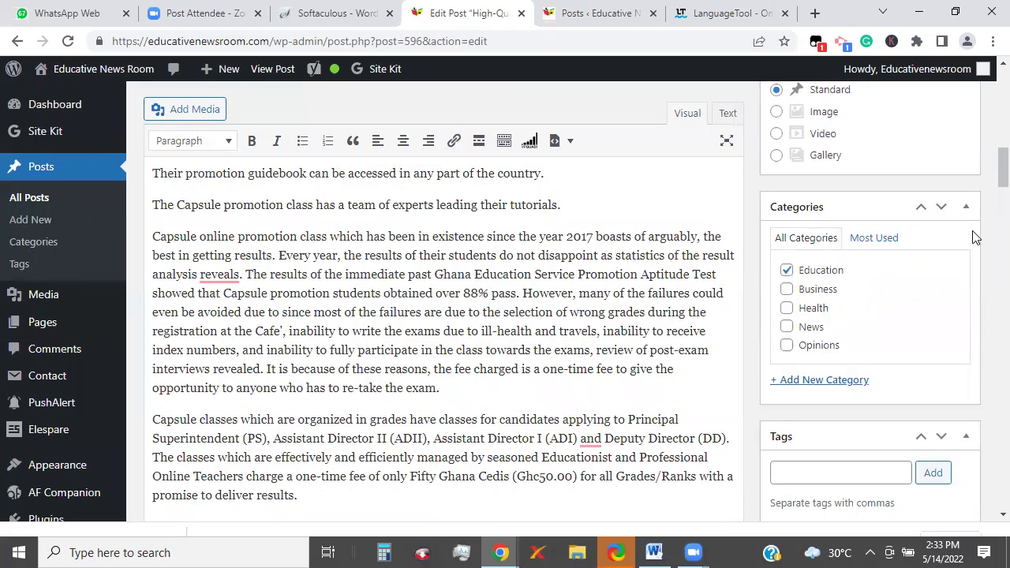
scroll(988, 202, "down", 3)
scroll(985, 221, "down", 5)
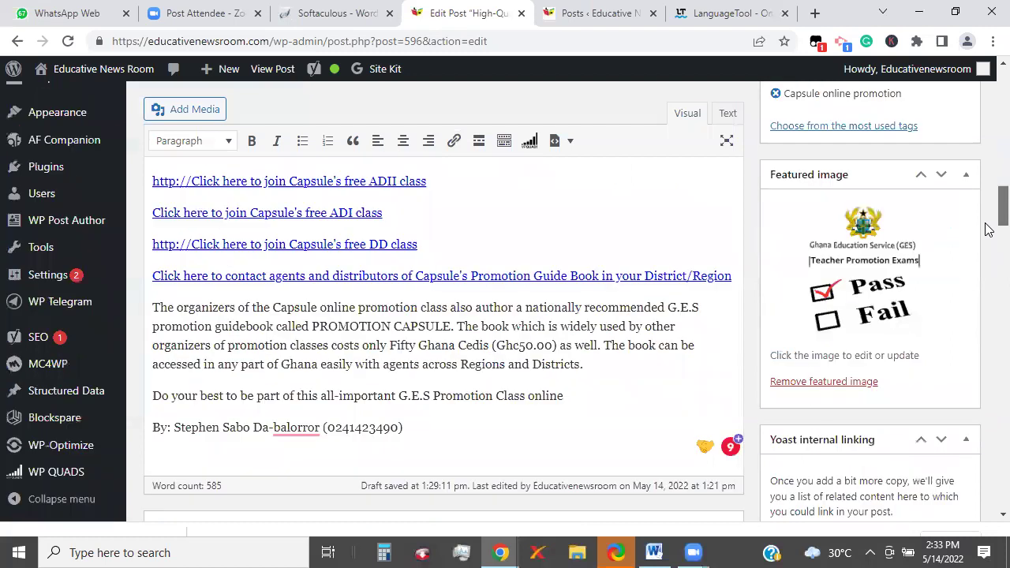
scroll(985, 243, "down", 3)
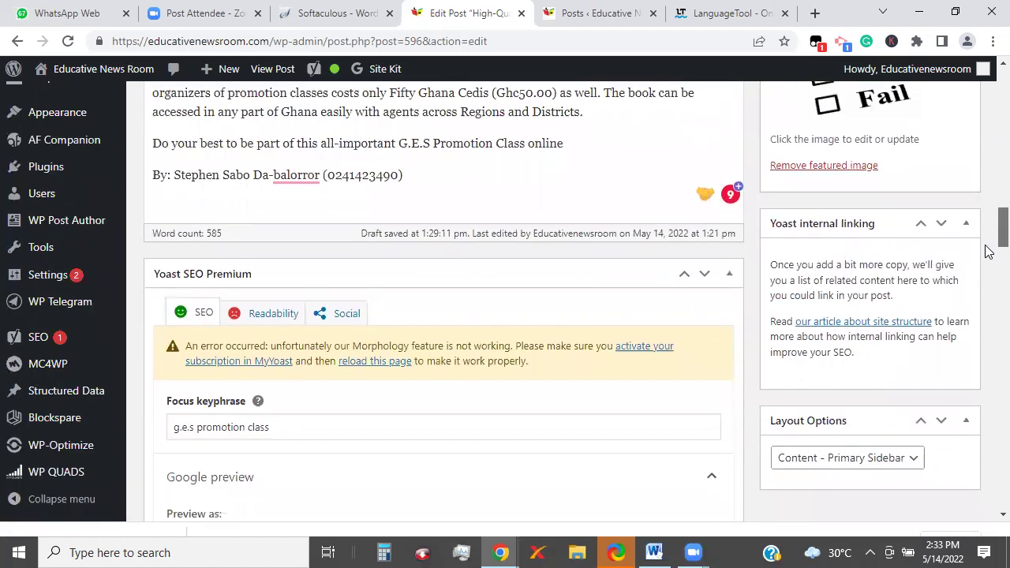
scroll(986, 266, "down", 2)
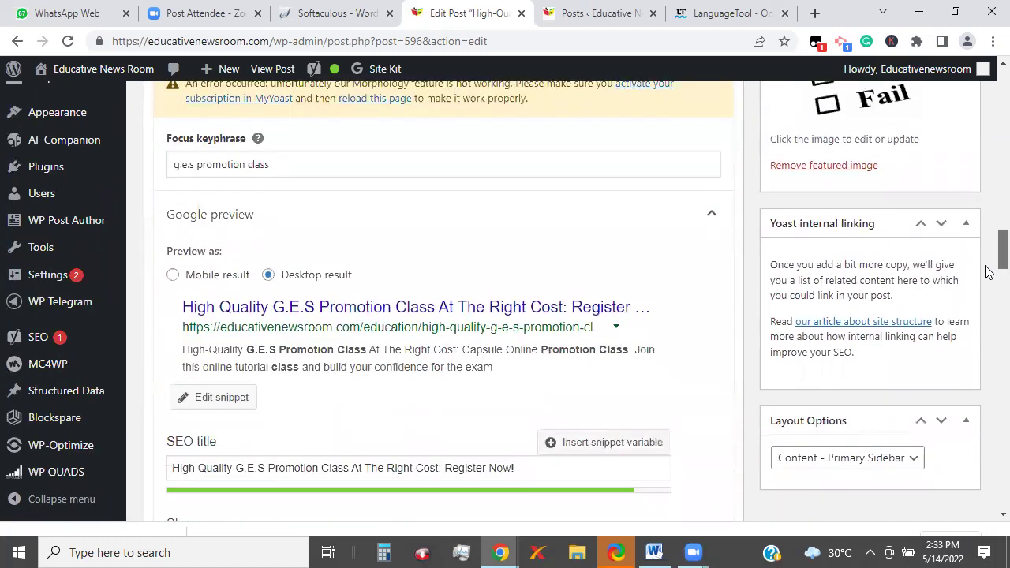
scroll(990, 237, "up", 3)
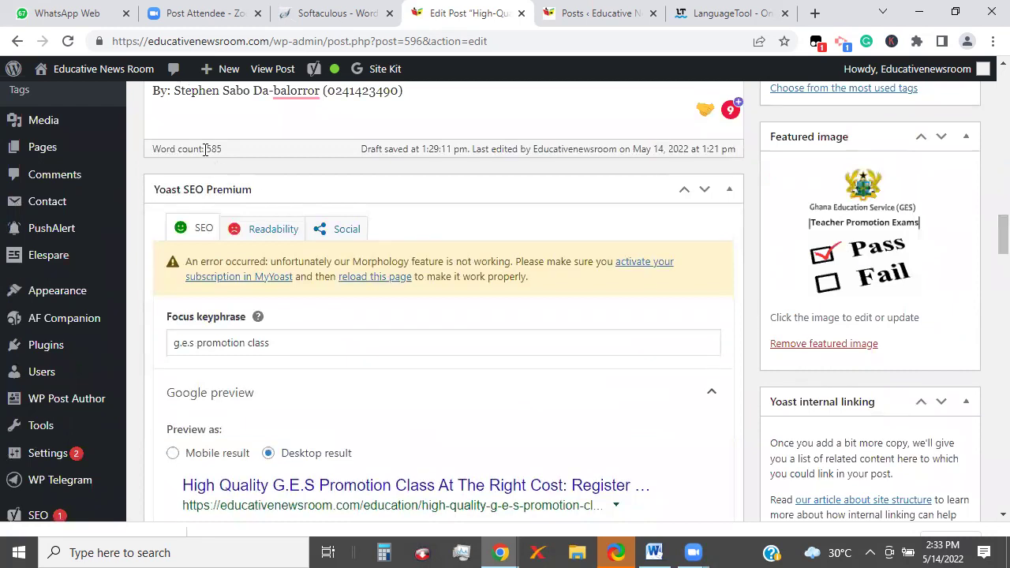
scroll(987, 253, "down", 1)
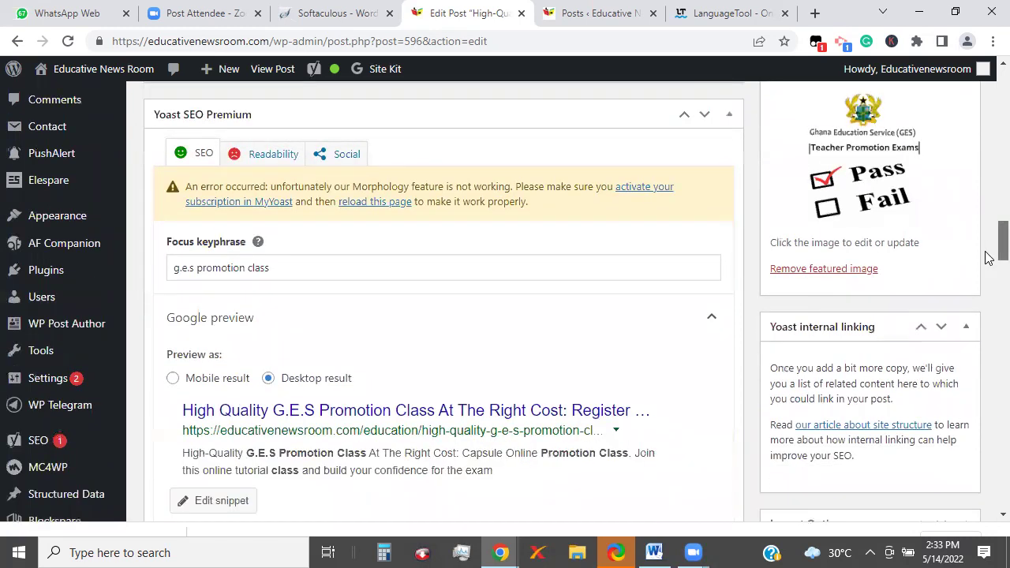
scroll(984, 266, "down", 9)
scroll(986, 308, "down", 2)
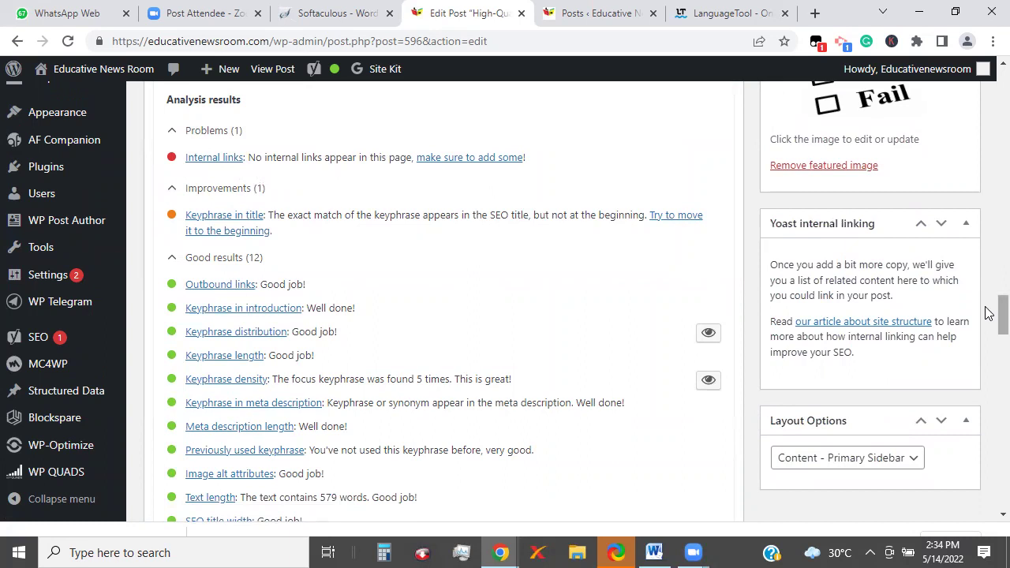
scroll(989, 316, "down", 7)
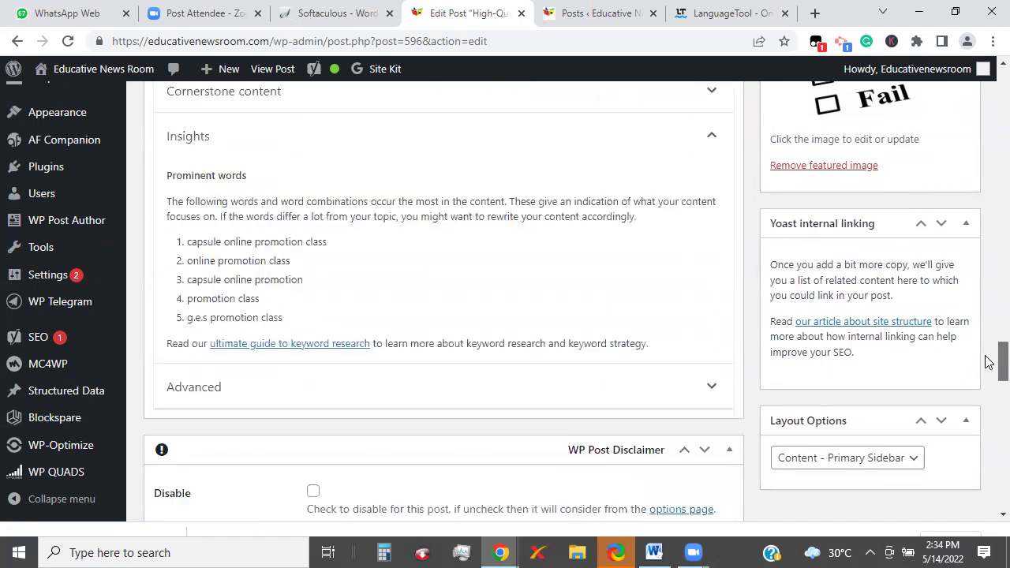
scroll(989, 361, "up", 2)
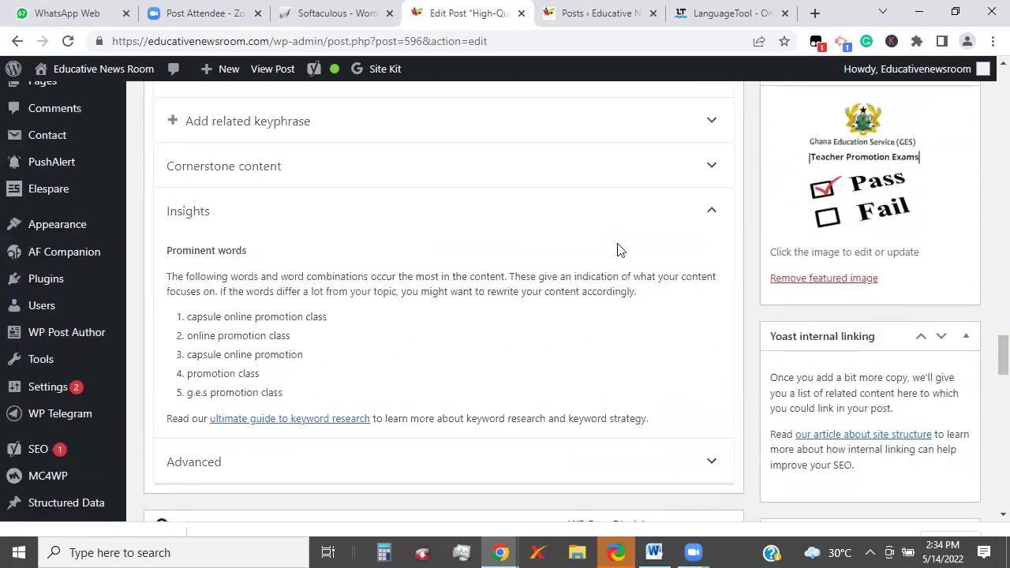
- Add "capsule online promotion" as a related keyphrase, copying it from the prominent words under Insights
left_click(247, 126)
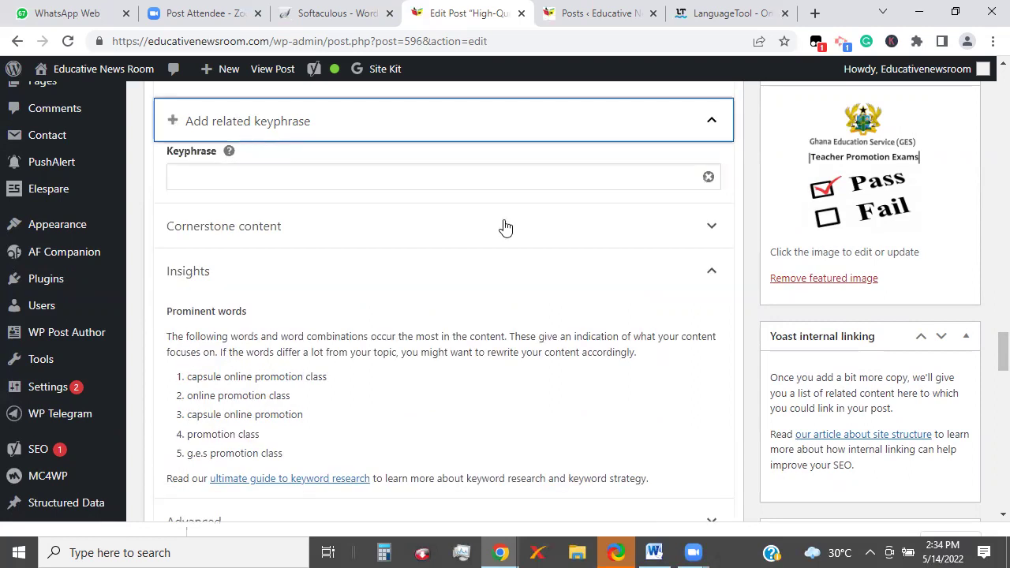
scroll(986, 229, "down", 3)
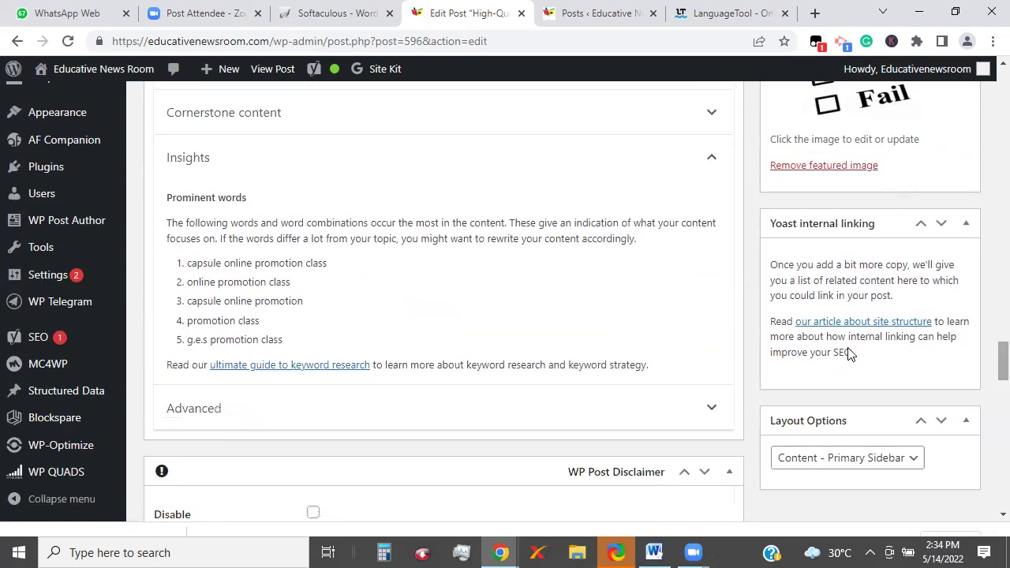
left_click_drag(190, 302, 349, 301)
key("ctrl+c")
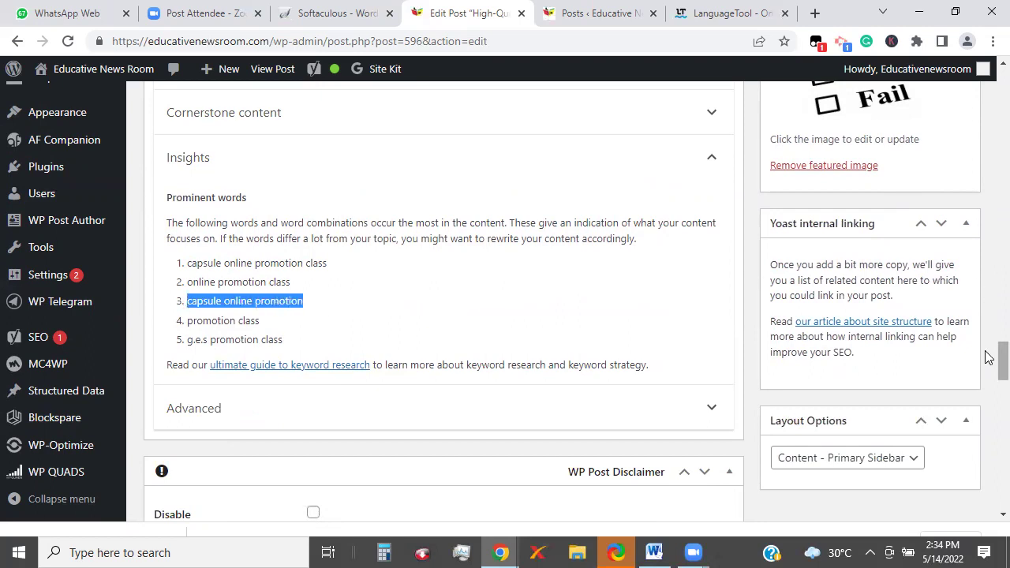
scroll(991, 347, "up", 4)
left_click(423, 356)
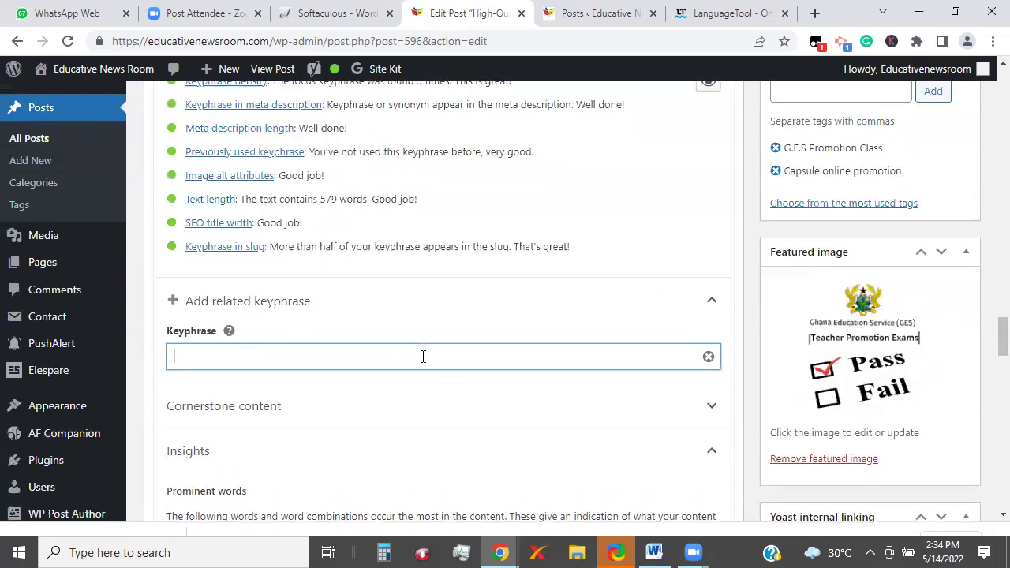
key("ctrl+v")
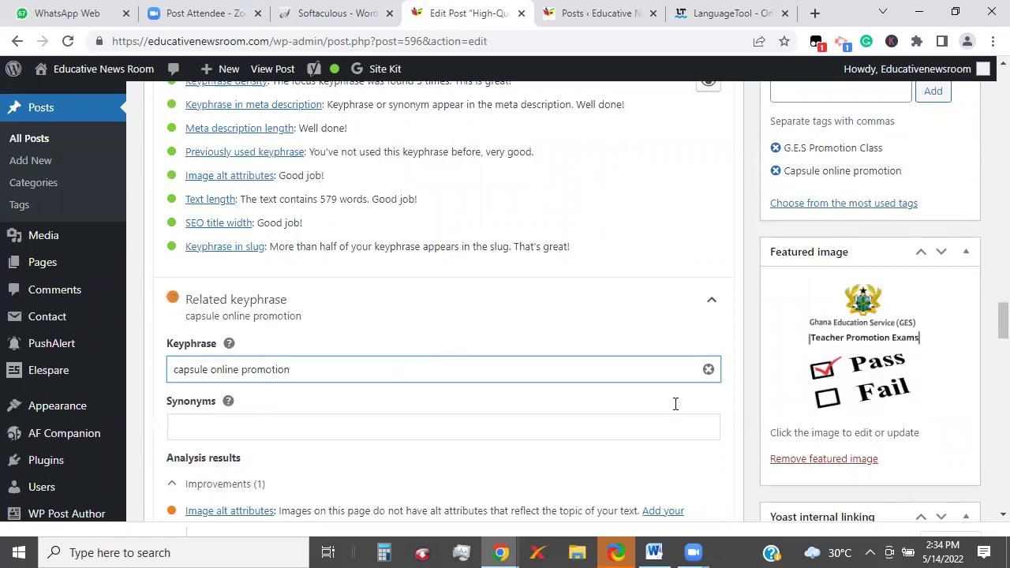
- Copy "promotion class" from the prominent words and enter it as the synonym of the related keyphrase
scroll(986, 331, "down", 2)
scroll(987, 352, "down", 7)
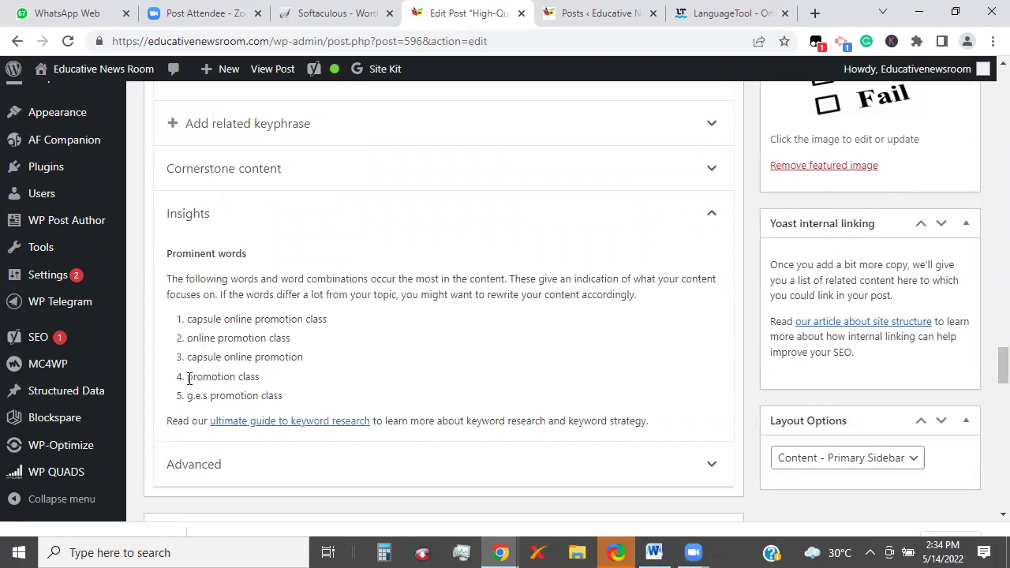
left_click_drag(190, 378, 267, 382)
key("ctrl+c")
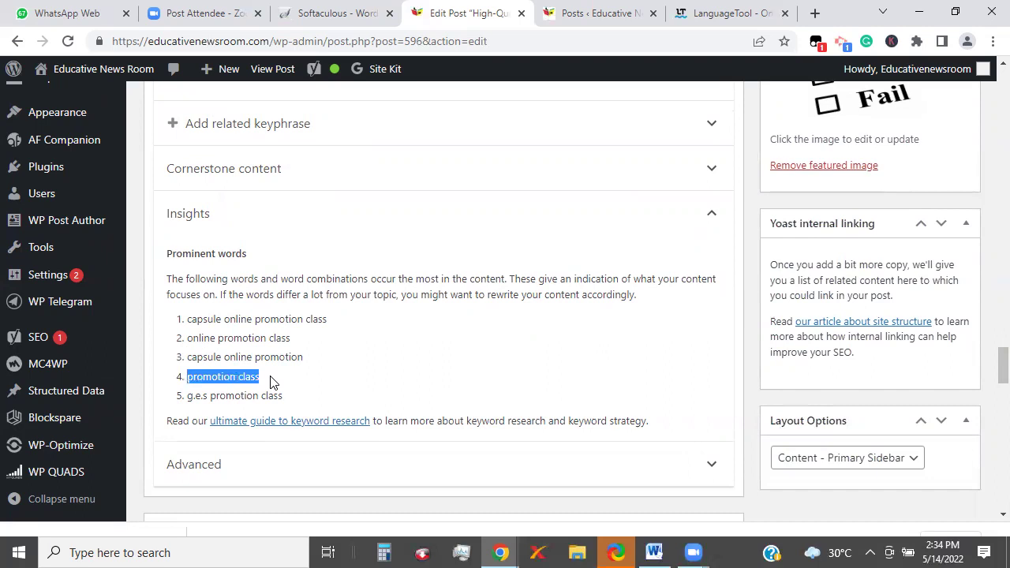
scroll(989, 352, "up", 3)
scroll(989, 352, "up", 2)
left_click(496, 220)
key("ctrl+v")
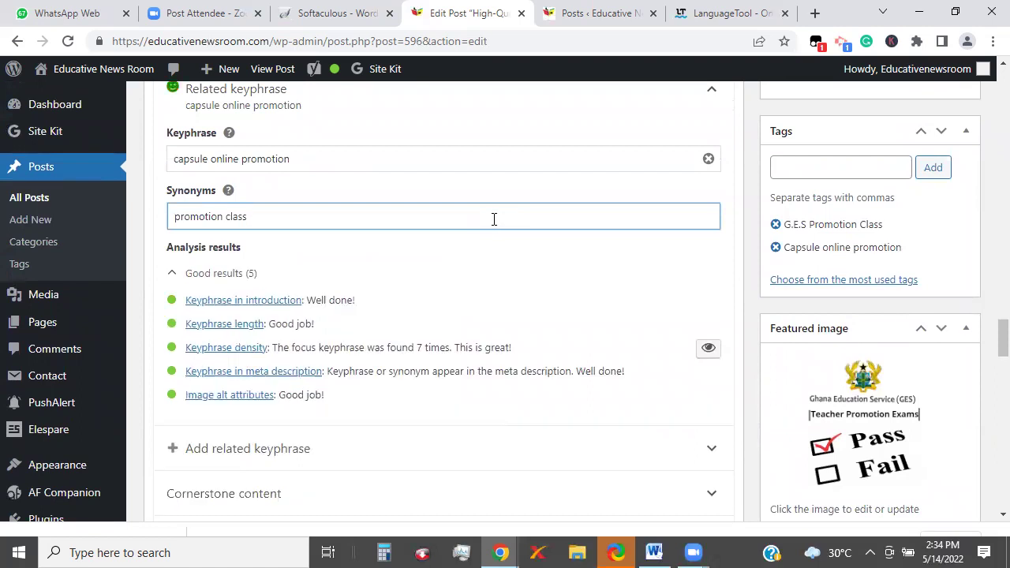
- Update the published post with the Send to Telegram option enabled
left_click_drag(990, 327, 987, 302)
left_click(776, 273)
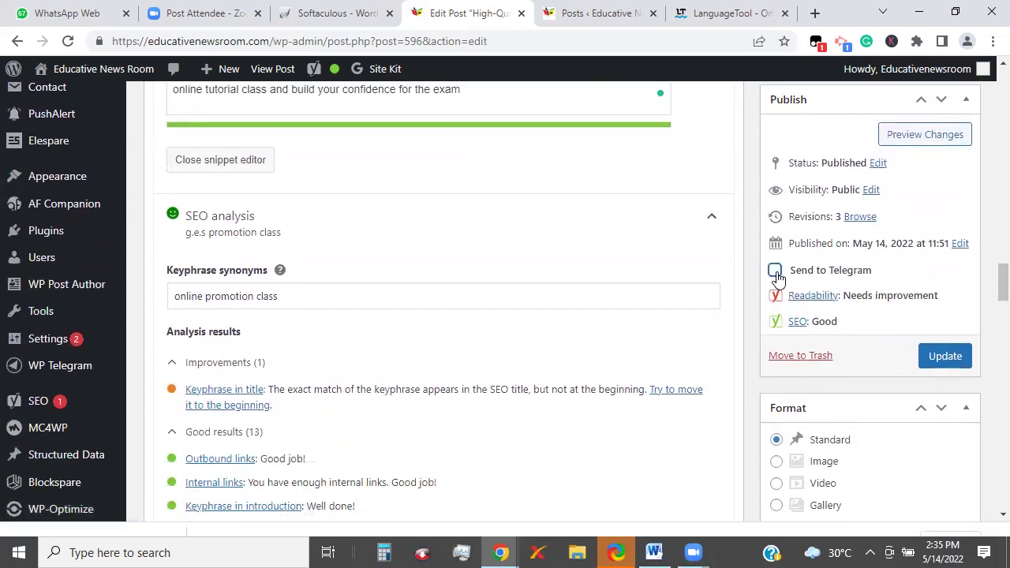
left_click(775, 273)
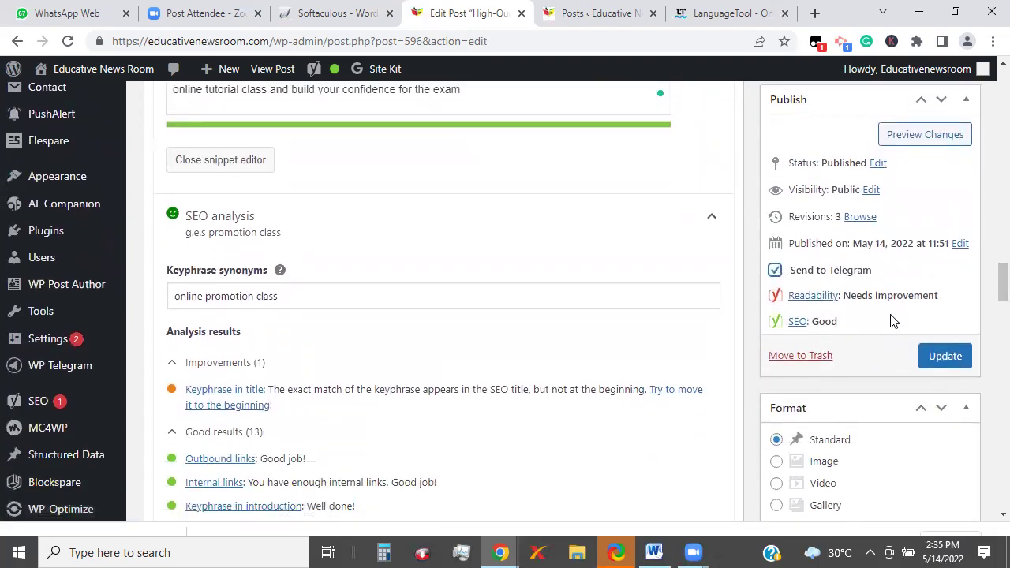
left_click(945, 358)
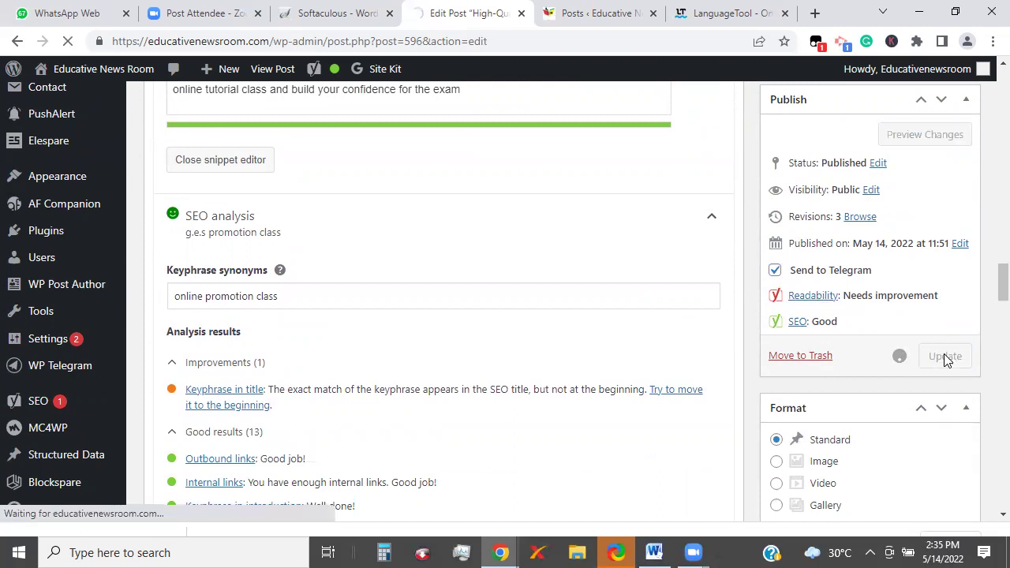